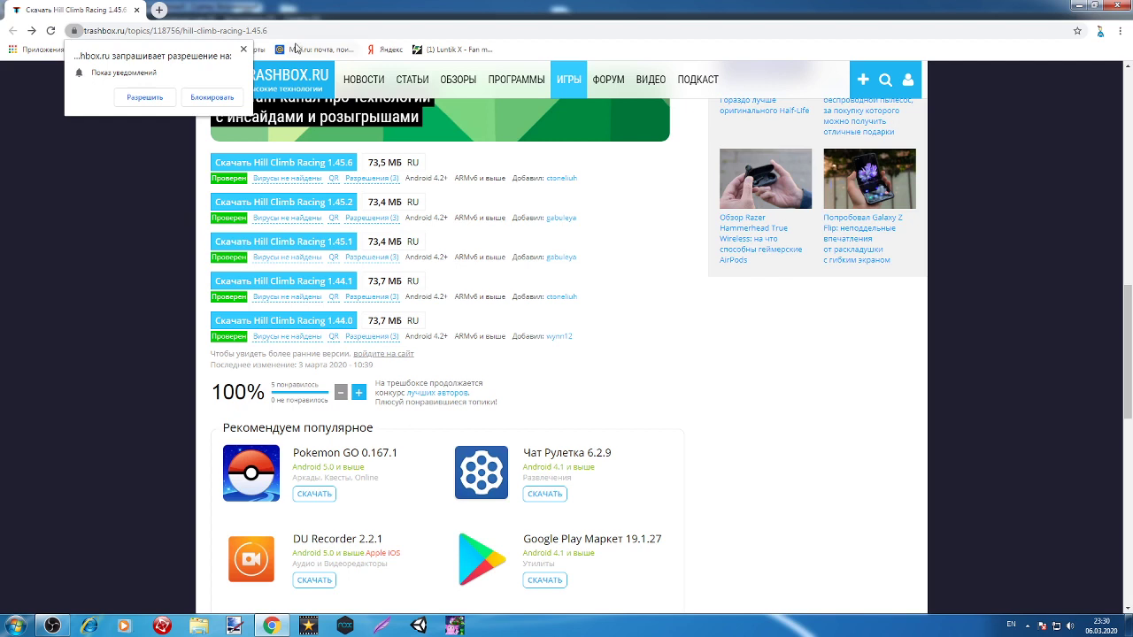
# Review the Hill Climb Racing 1.45.6 page on Trashbox, including the game description and the list of downloadable versions.
pyautogui.click(177, 30)
pyautogui.moveTo(267, 30); pyautogui.dragTo(294, 31)
pyautogui.click(244, 49)
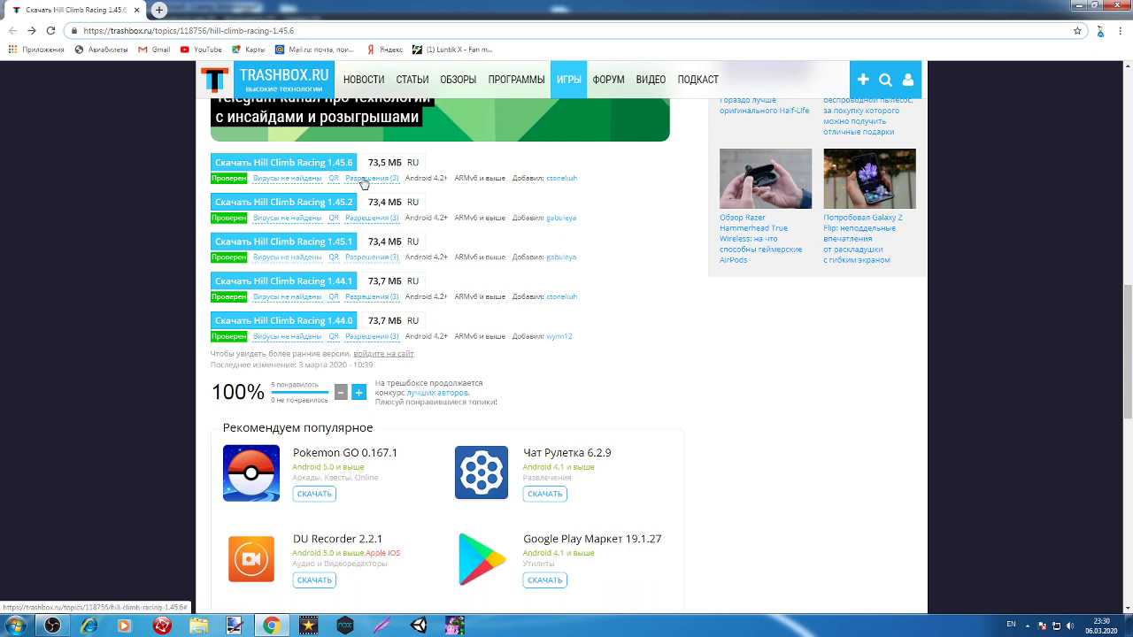
pyautogui.scroll(10, 396, 193)
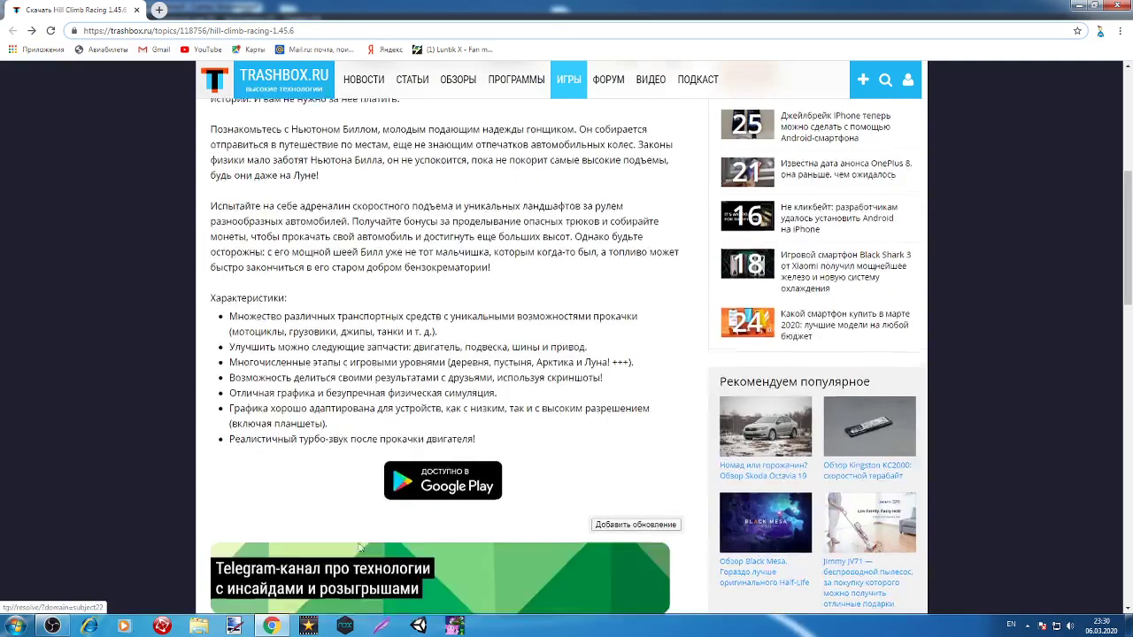
pyautogui.scroll(-5, 425, 428)
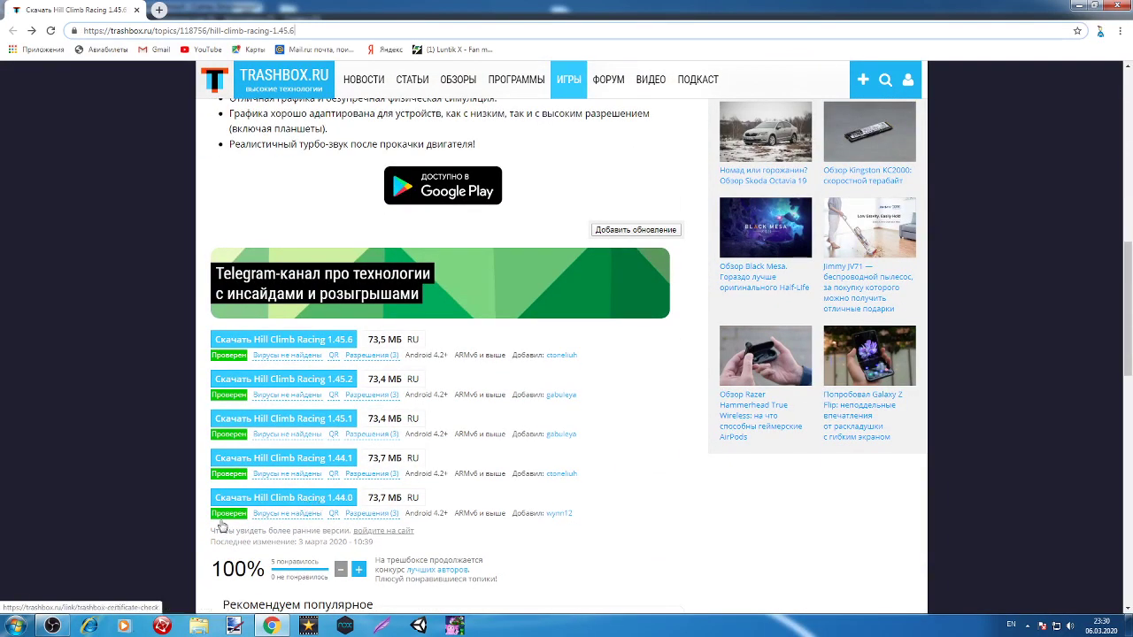
# Switch to Windows Explorer, open the Downloads folder and maximize its window.
pyautogui.click(88, 624)
pyautogui.click(88, 624)
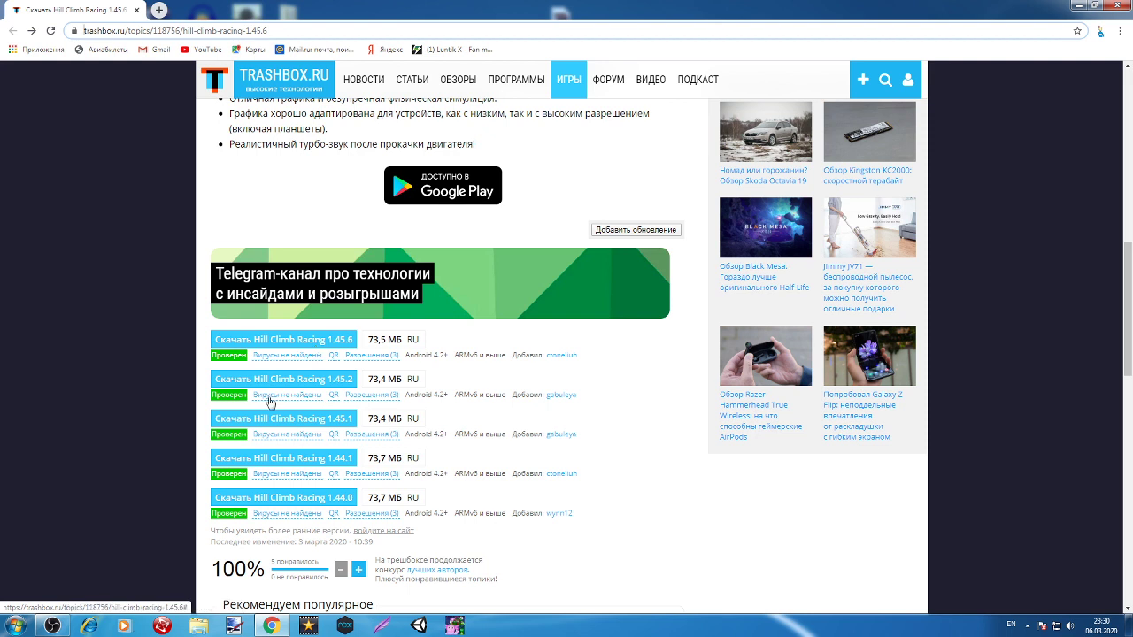
pyautogui.click(199, 626)
pyautogui.click(78, 359)
pyautogui.click(49, 346)
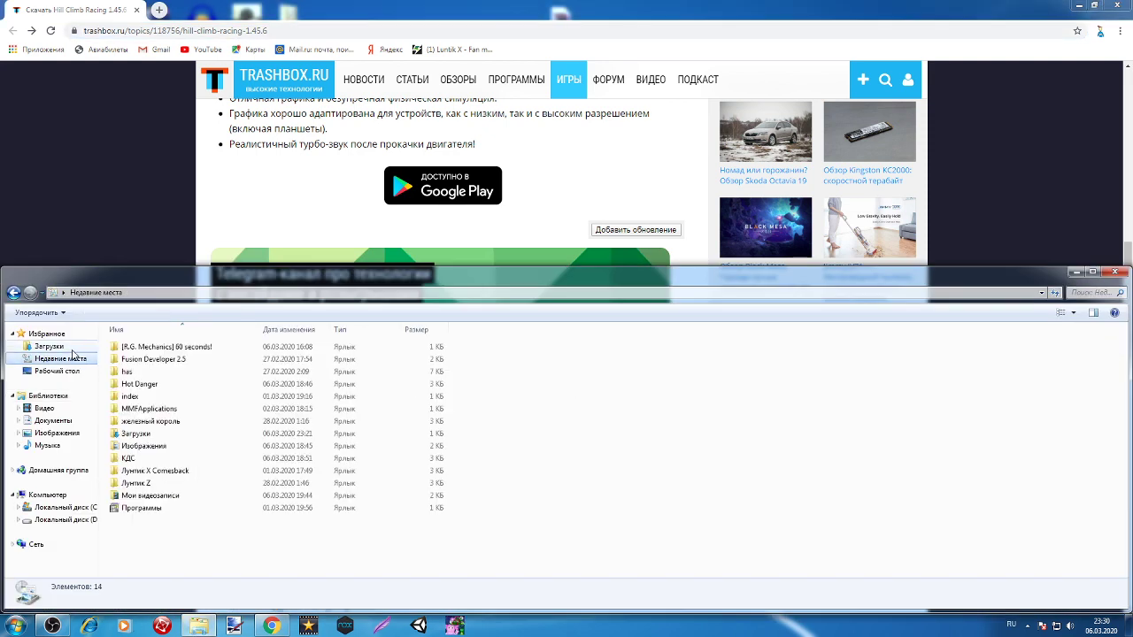
pyautogui.click(1094, 269)
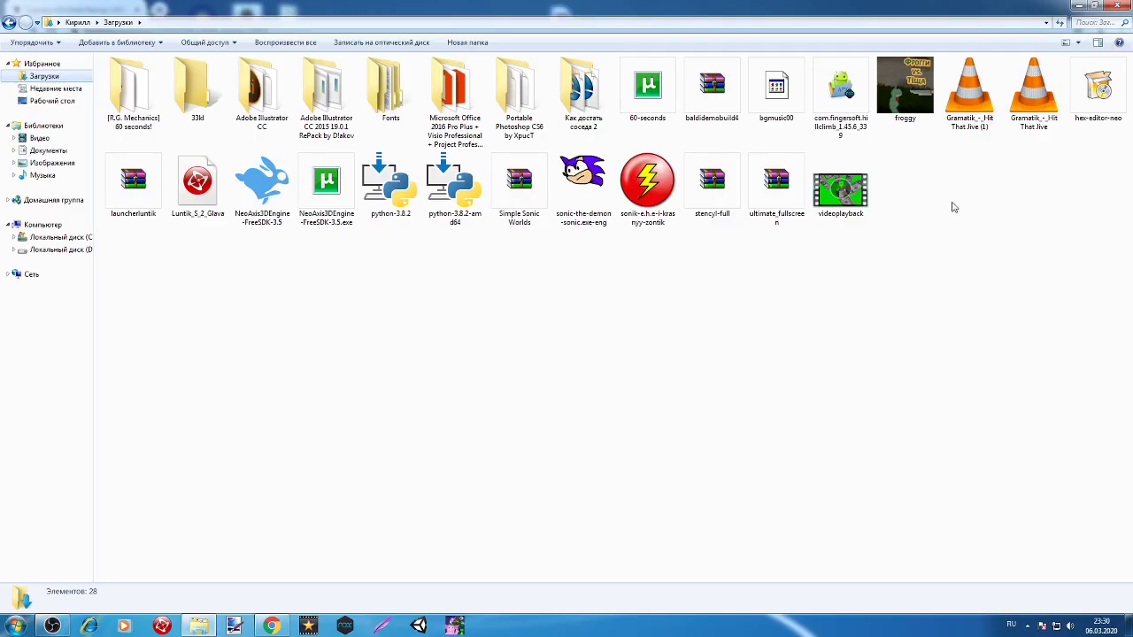
# Reveal the desktop, move the data1 archive icon slightly aside, and return to the Downloads folder.
pyautogui.click(1074, 6)
pyautogui.click(1074, 5)
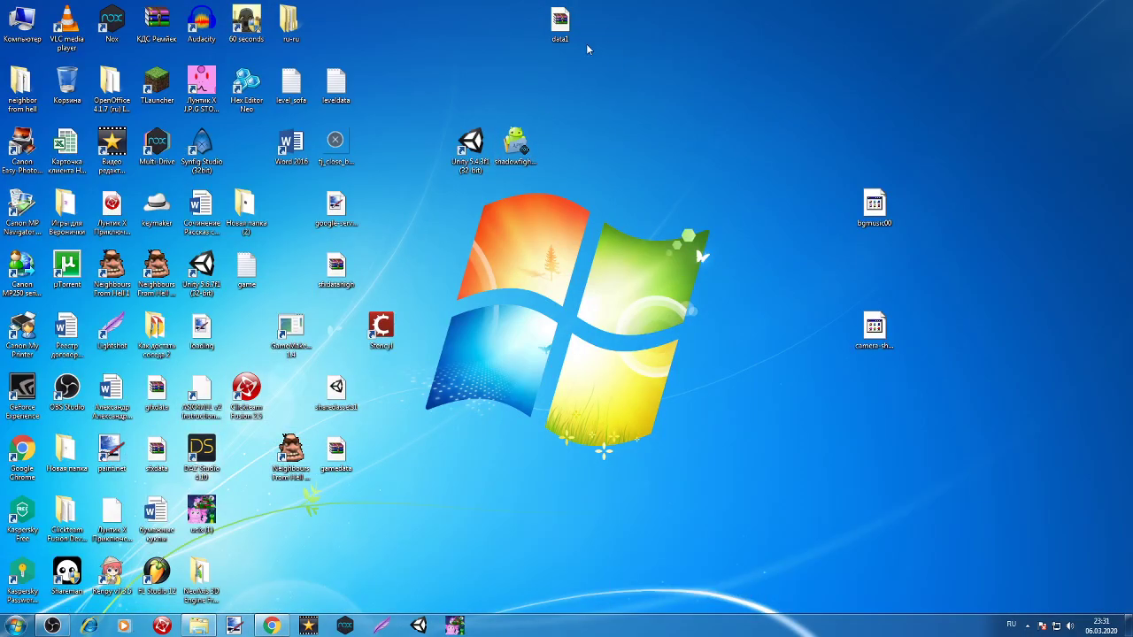
pyautogui.moveTo(560, 19)
pyautogui.mouseDown()
pyautogui.moveTo(647, 320)
pyautogui.moveTo(552, 5)
pyautogui.mouseUp()
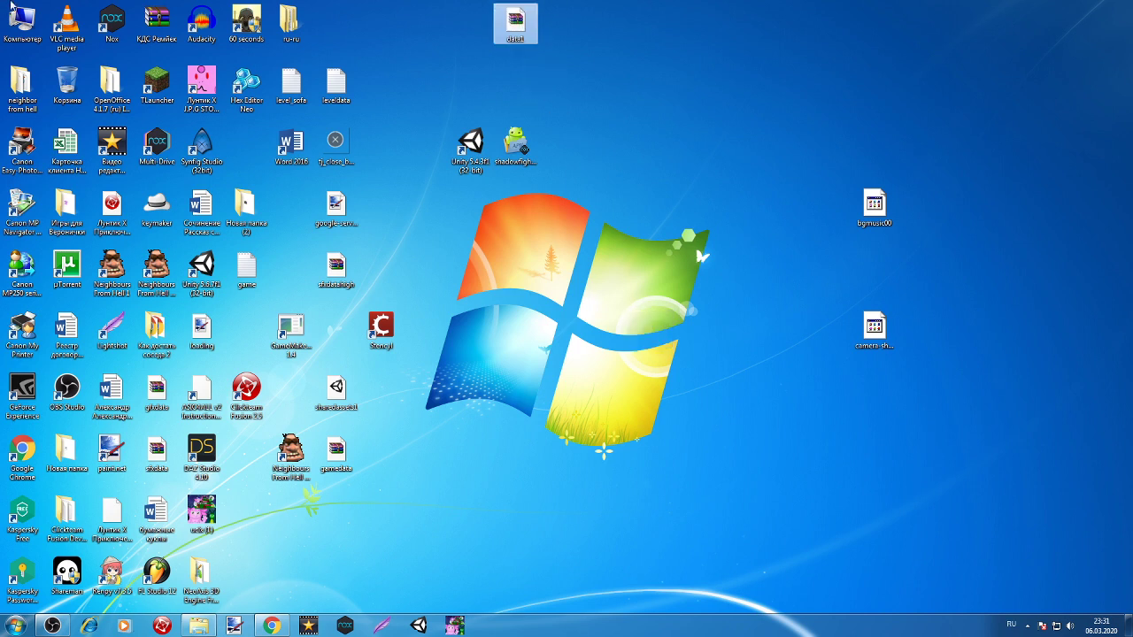
pyautogui.click(200, 625)
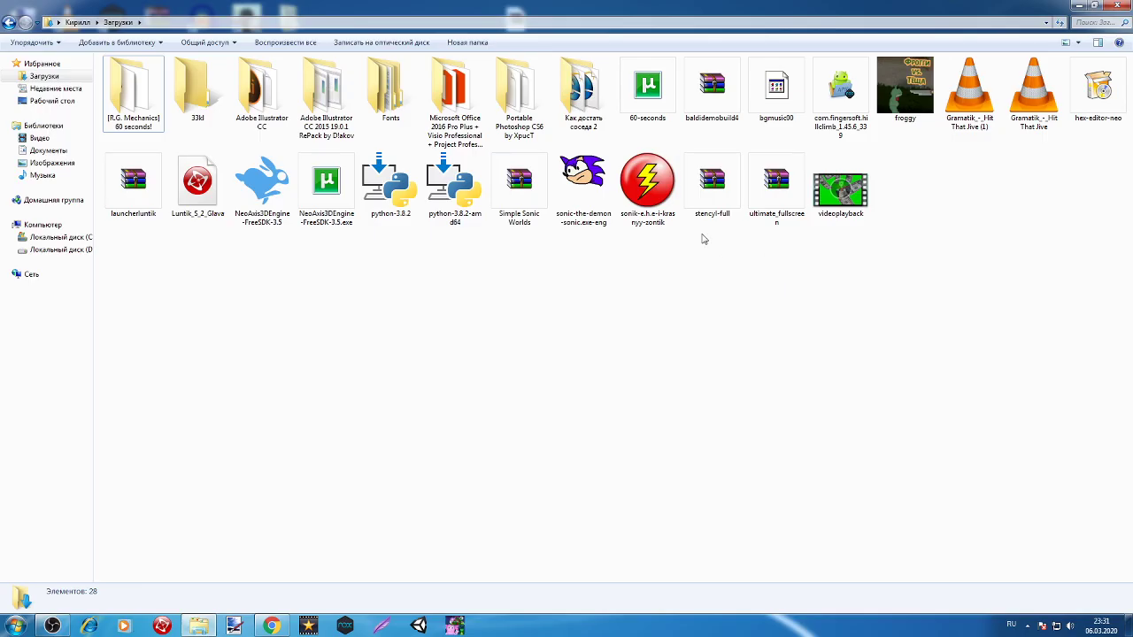
pyautogui.moveTo(1124, 324); pyautogui.dragTo(889, 200)
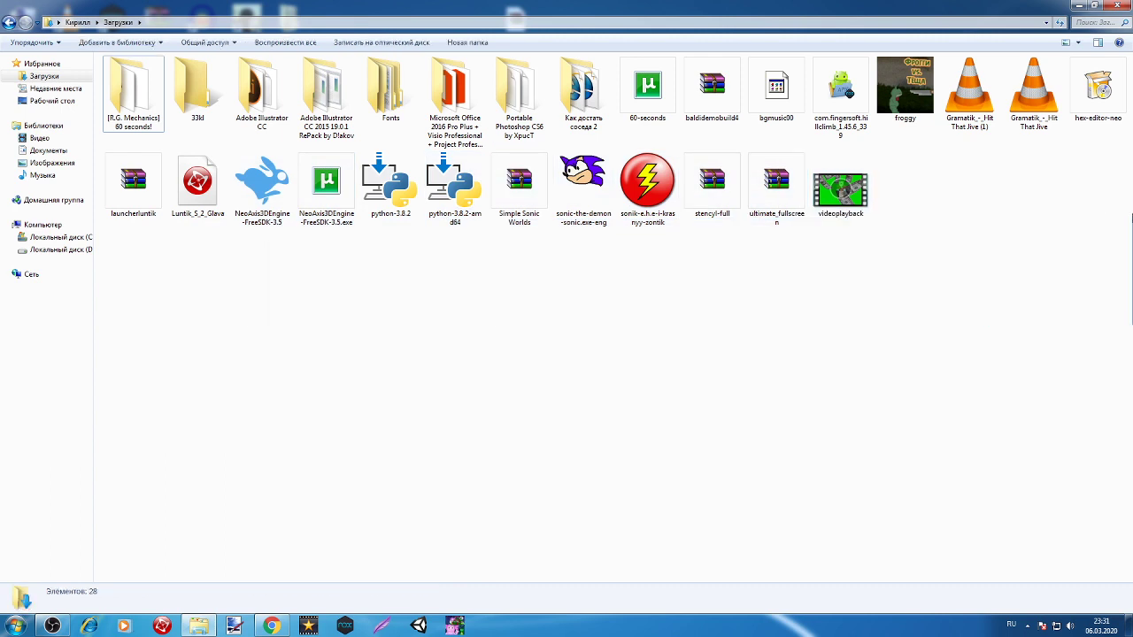
pyautogui.rightClick(839, 76)
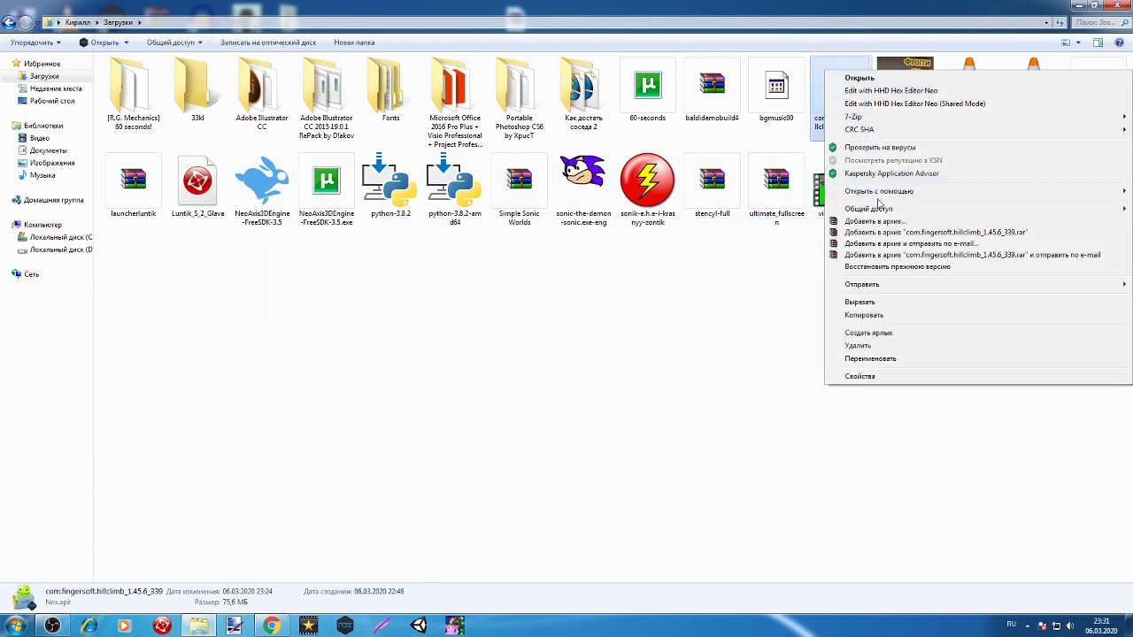
pyautogui.moveTo(876, 200)
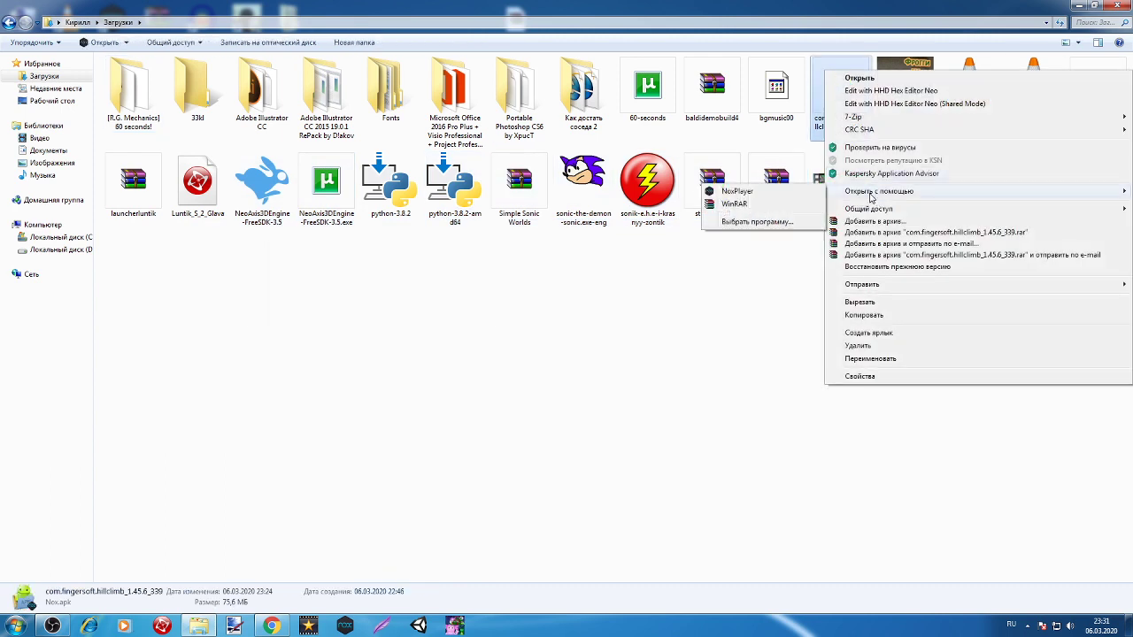
pyautogui.click(748, 221)
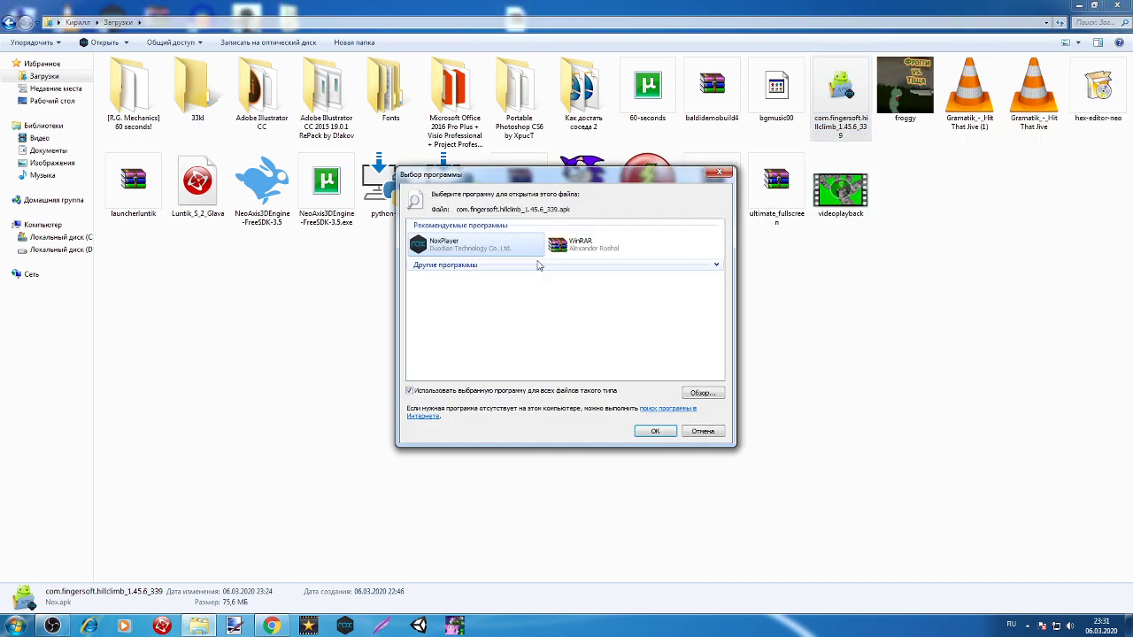
pyautogui.click(702, 393)
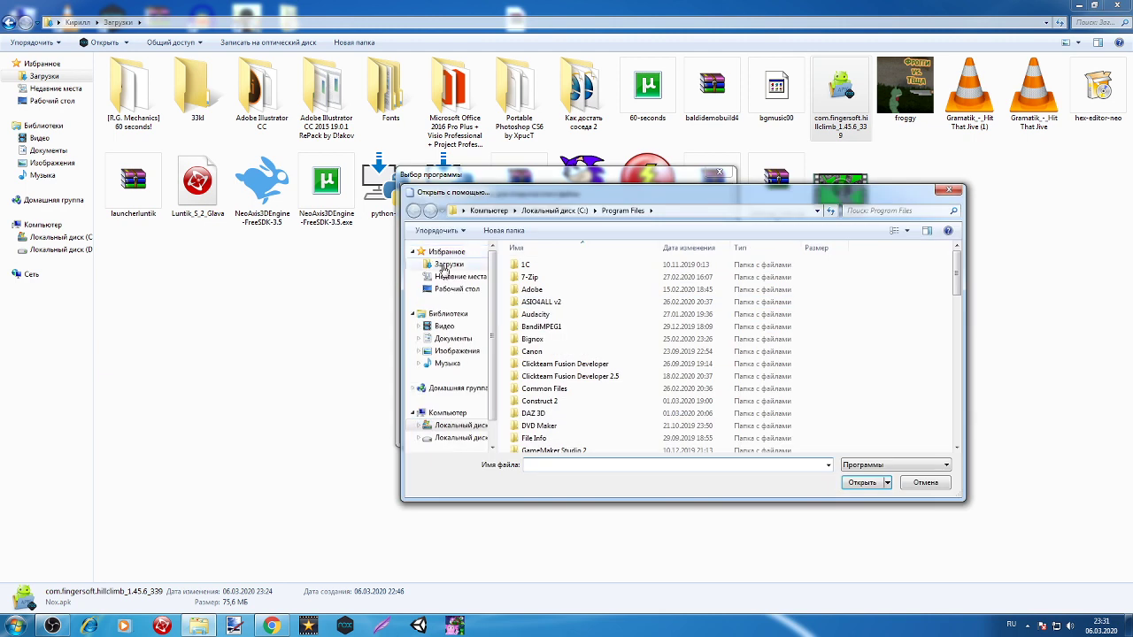
pyautogui.click(948, 189)
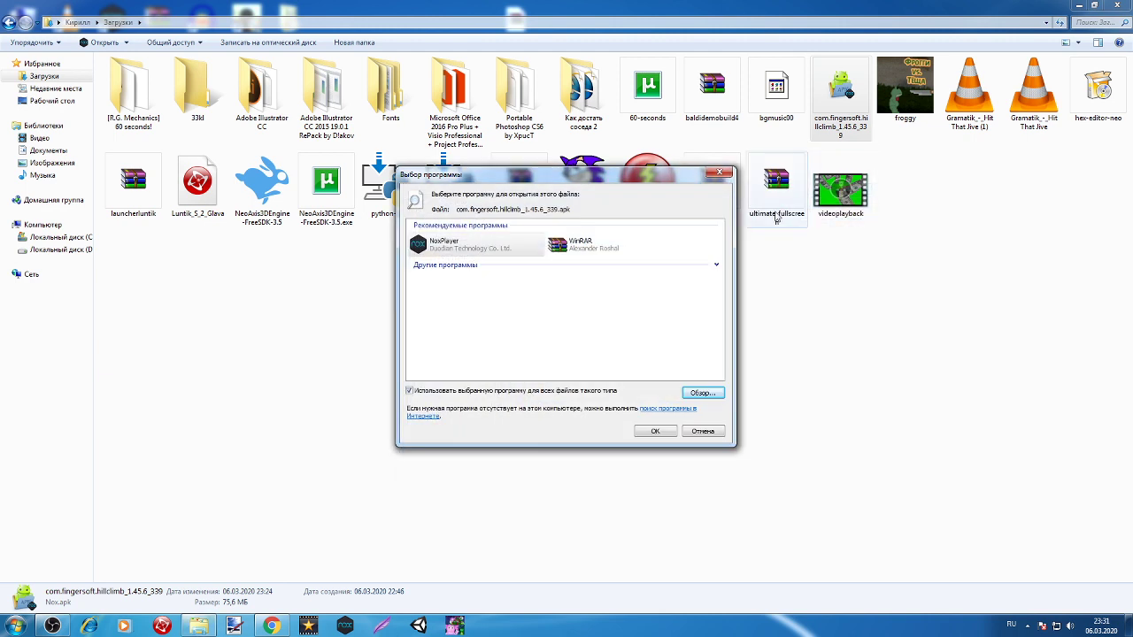
pyautogui.click(722, 175)
# Open com.fingersoft.hillclimb_1.45.6_339.apk with WinRAR, dismiss the registration reminder and maximize the archive window.
pyautogui.rightClick(823, 124)
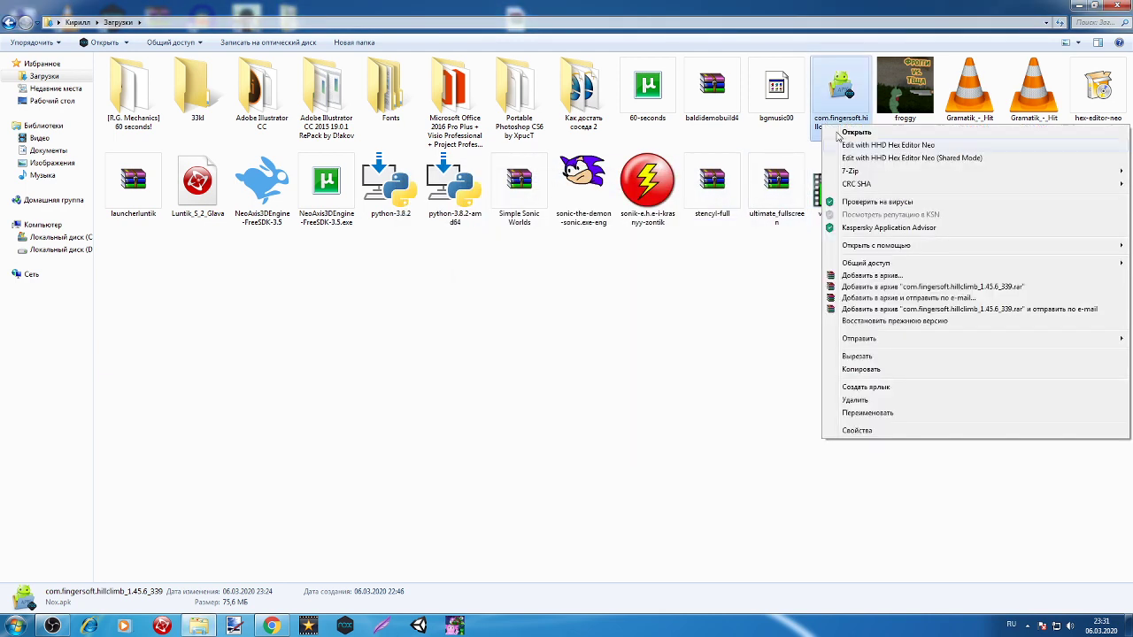
pyautogui.moveTo(833, 246)
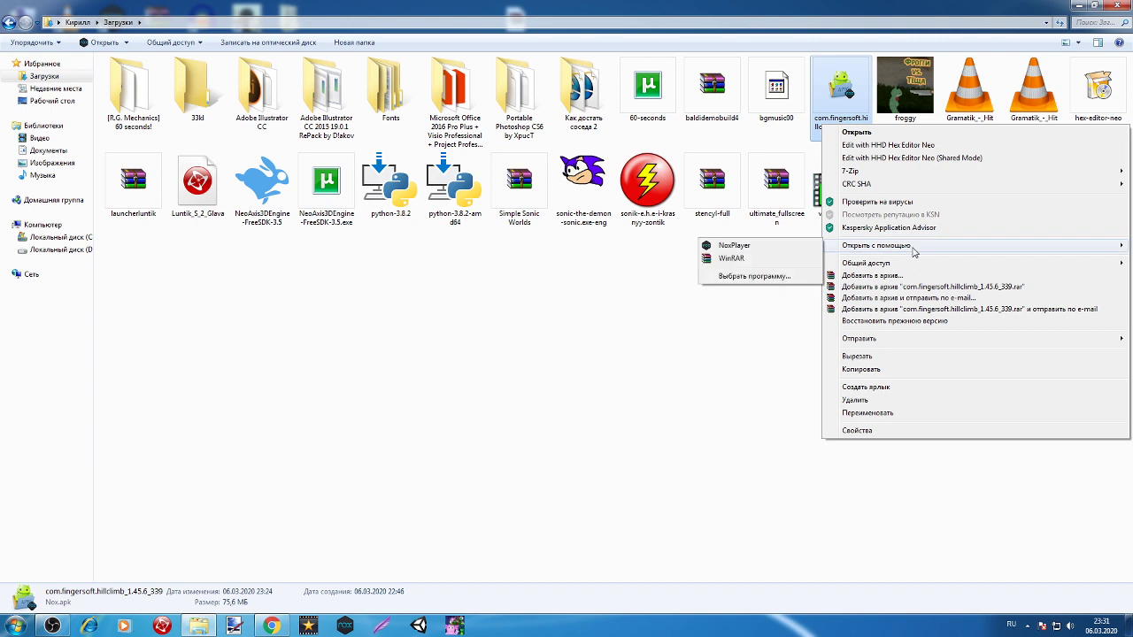
pyautogui.click(799, 258)
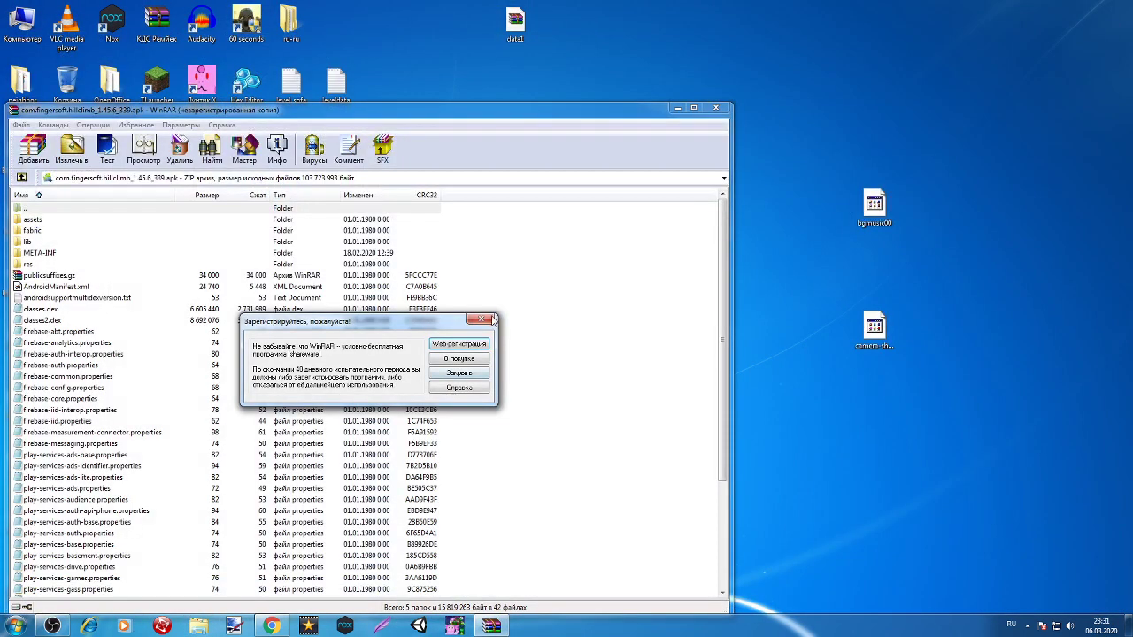
pyautogui.click(492, 320)
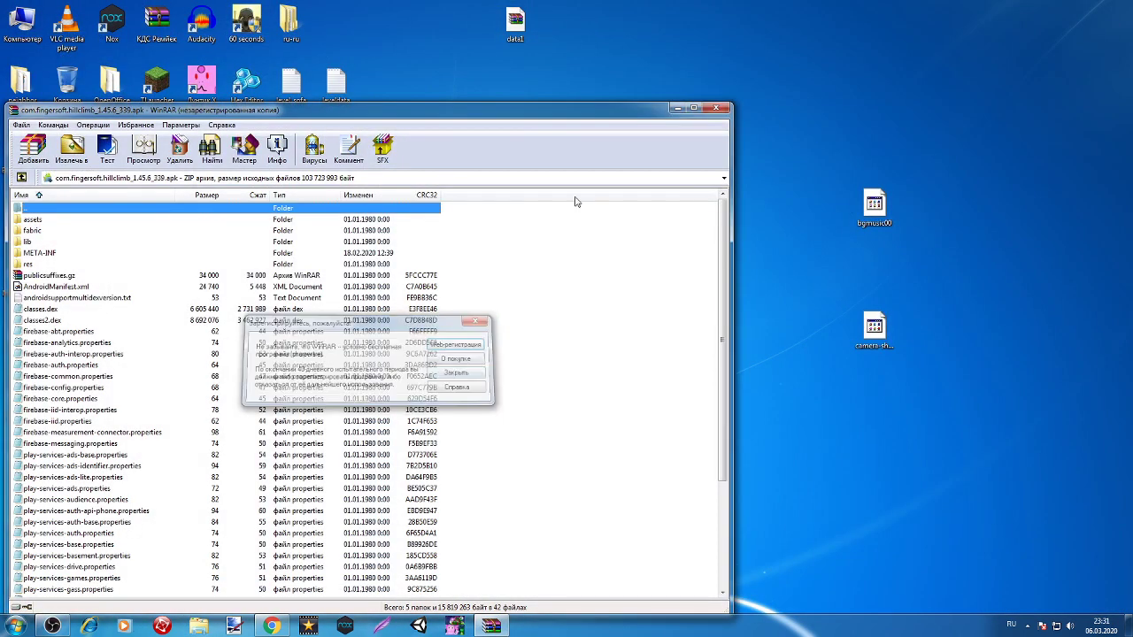
pyautogui.click(693, 107)
# Open resources.arsc from the APK in Notepad, look over its contents and close it.
pyautogui.moveTo(688, 182); pyautogui.dragTo(653, 346)
pyautogui.scroll(-1, 653, 346)
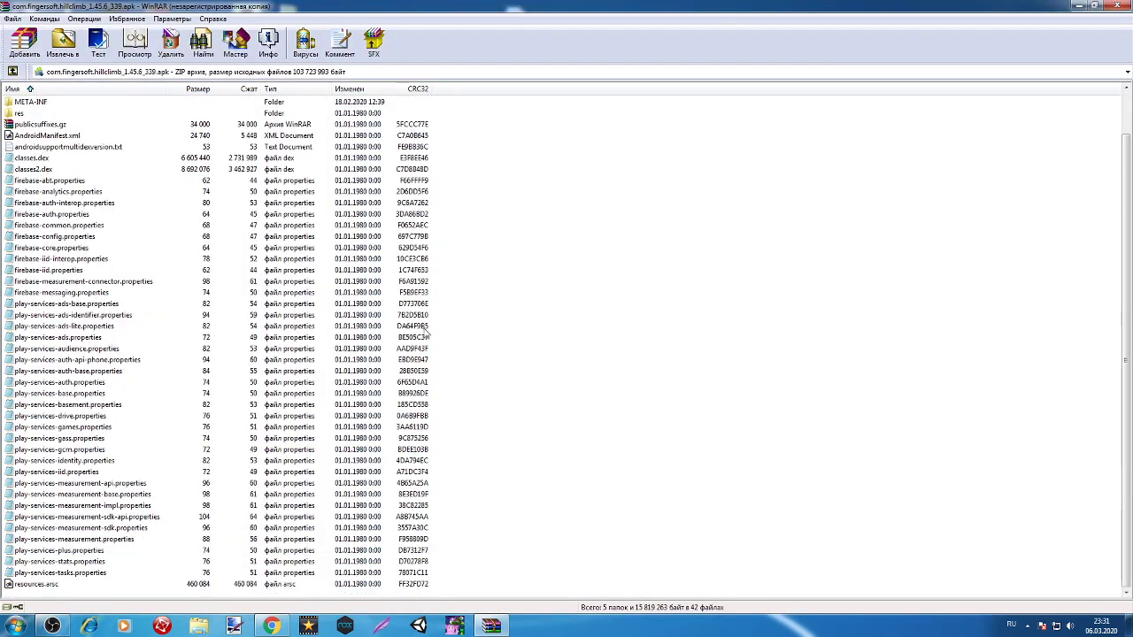
pyautogui.moveTo(580, 547); pyautogui.dragTo(539, 599)
pyautogui.doubleClick(345, 584)
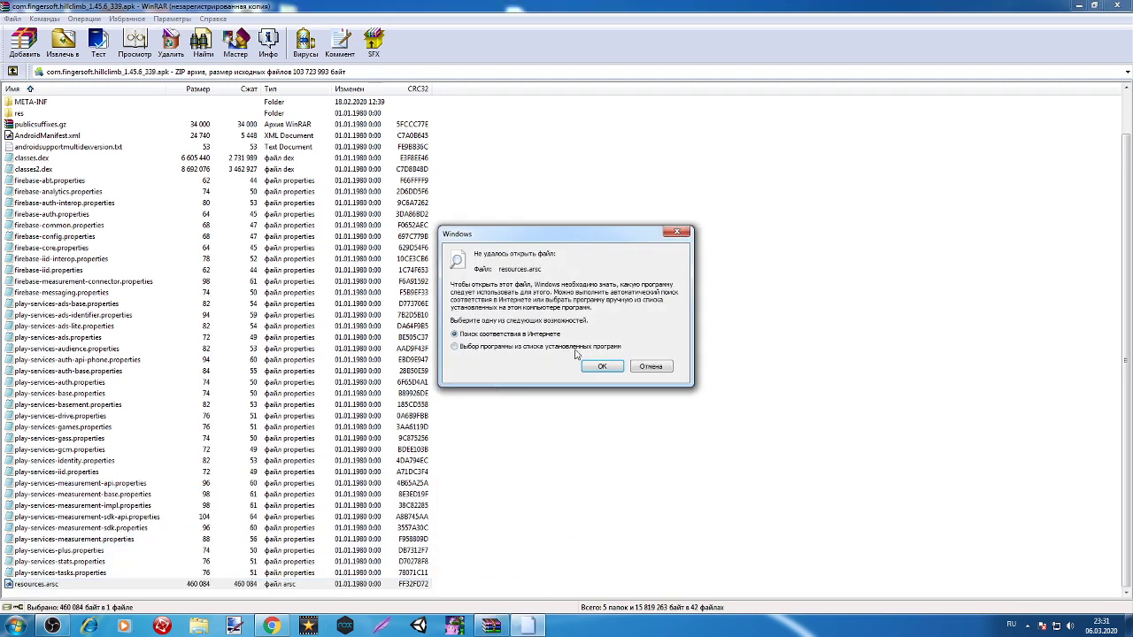
pyautogui.click(600, 369)
pyautogui.scroll(-3, 646, 350)
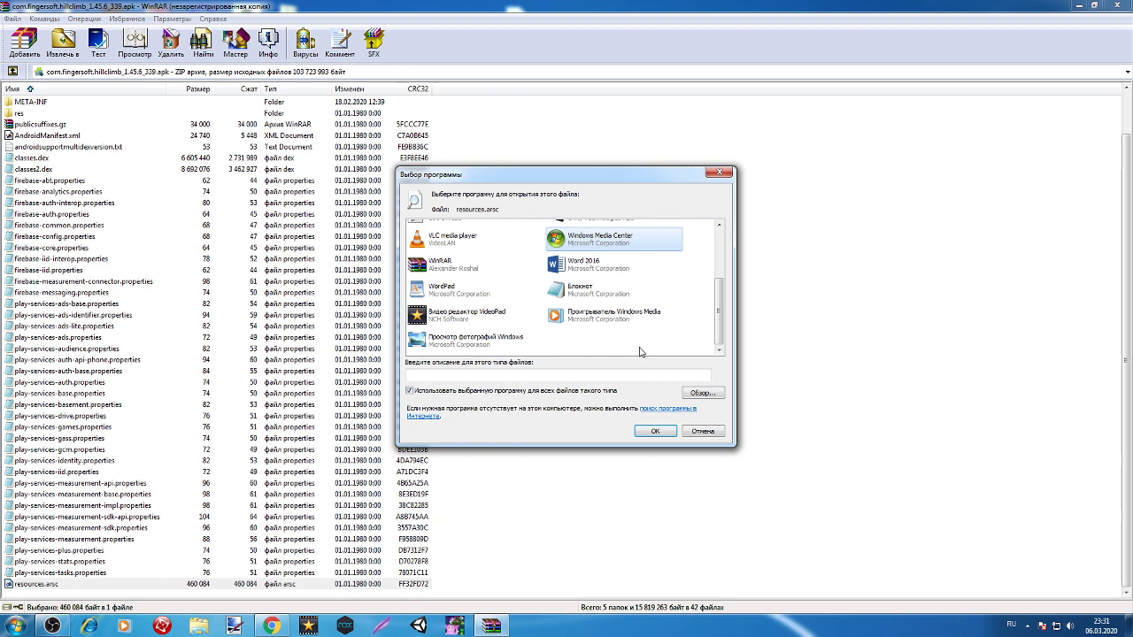
pyautogui.doubleClick(571, 301)
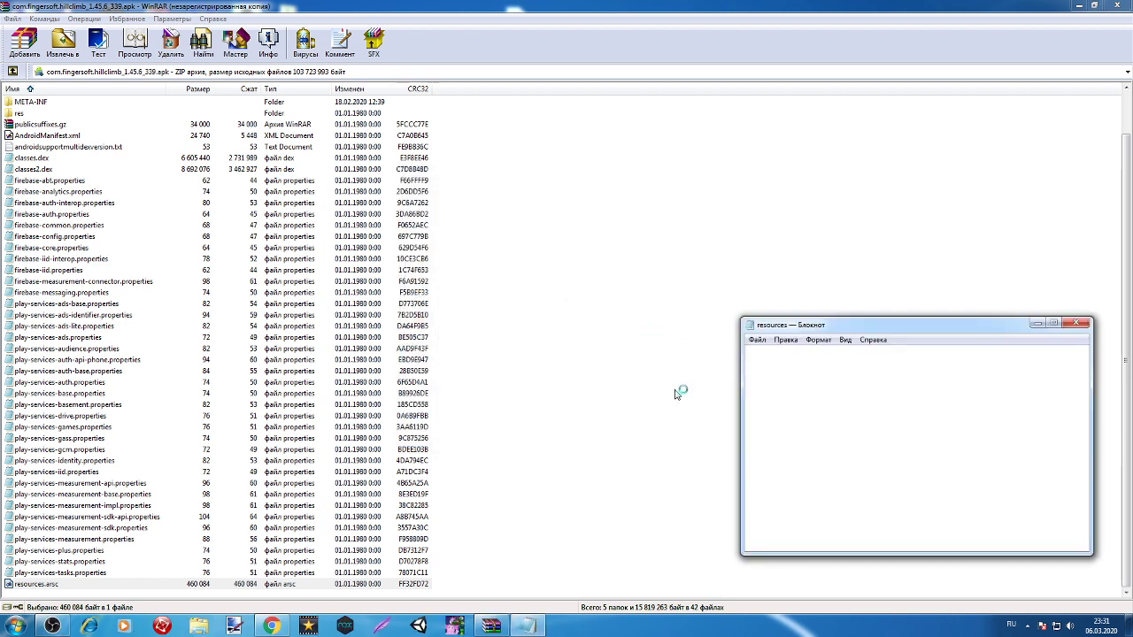
pyautogui.moveTo(600, 228)
pyautogui.mouseDown()
pyautogui.moveTo(381, 584)
pyautogui.moveTo(376, 276)
pyautogui.moveTo(430, 159)
pyautogui.moveTo(594, 221)
pyautogui.mouseUp()
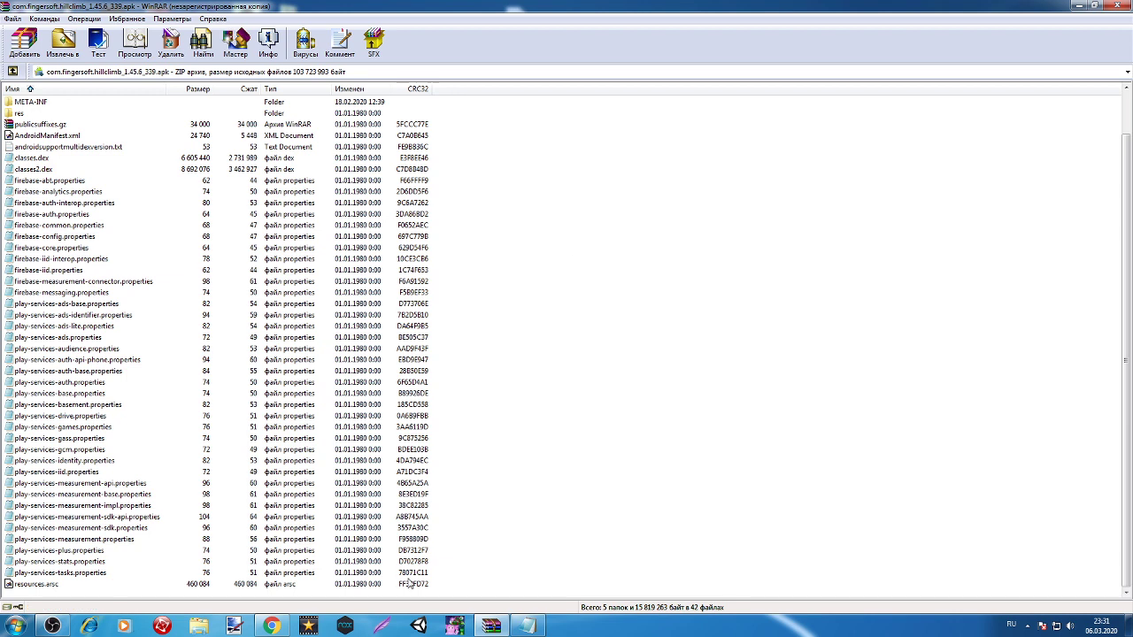
pyautogui.click(527, 626)
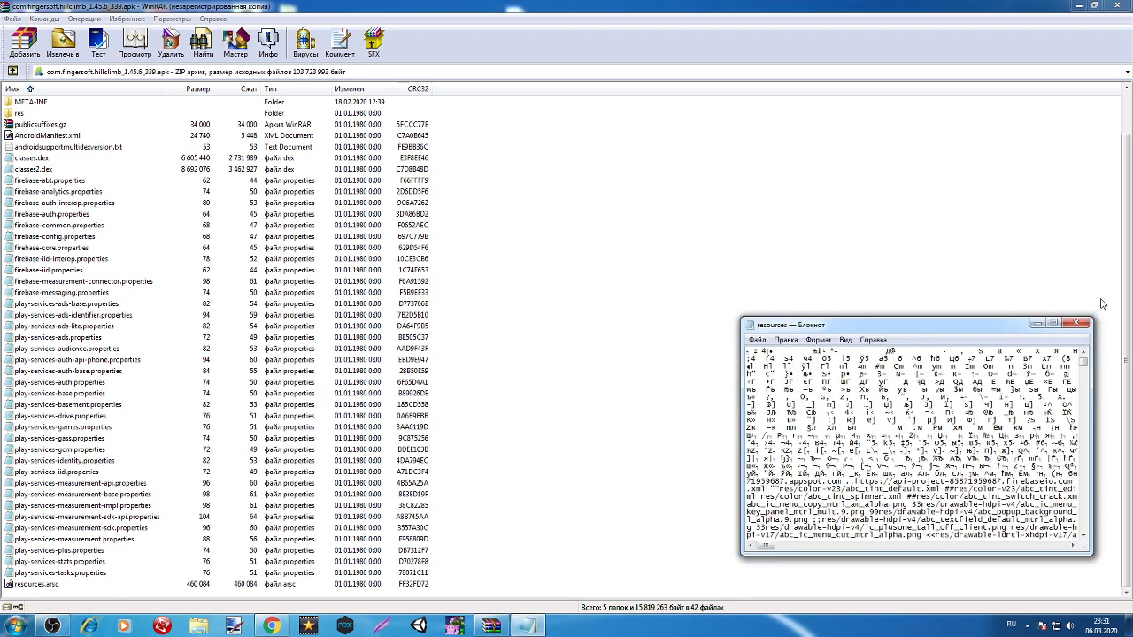
pyautogui.click(1074, 323)
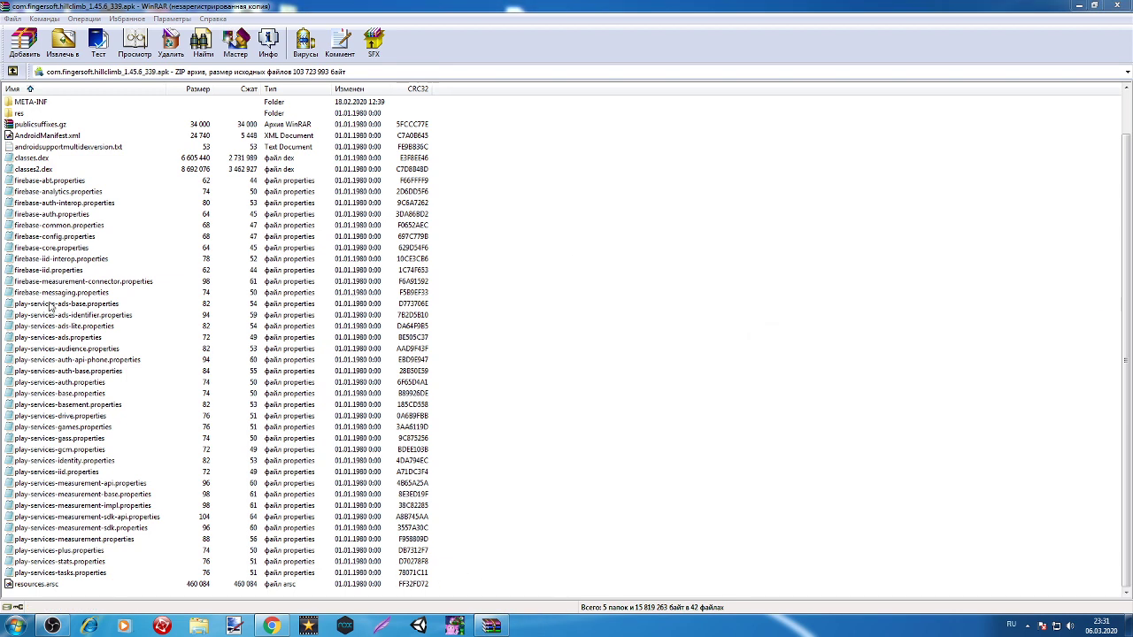
# Inspect the firebase-abt, play-services-ads-lite and play-services-gcm properties files in Notepad, closing each one after viewing.
pyautogui.click(36, 258)
pyautogui.click(39, 237)
pyautogui.click(41, 192)
pyautogui.click(44, 181)
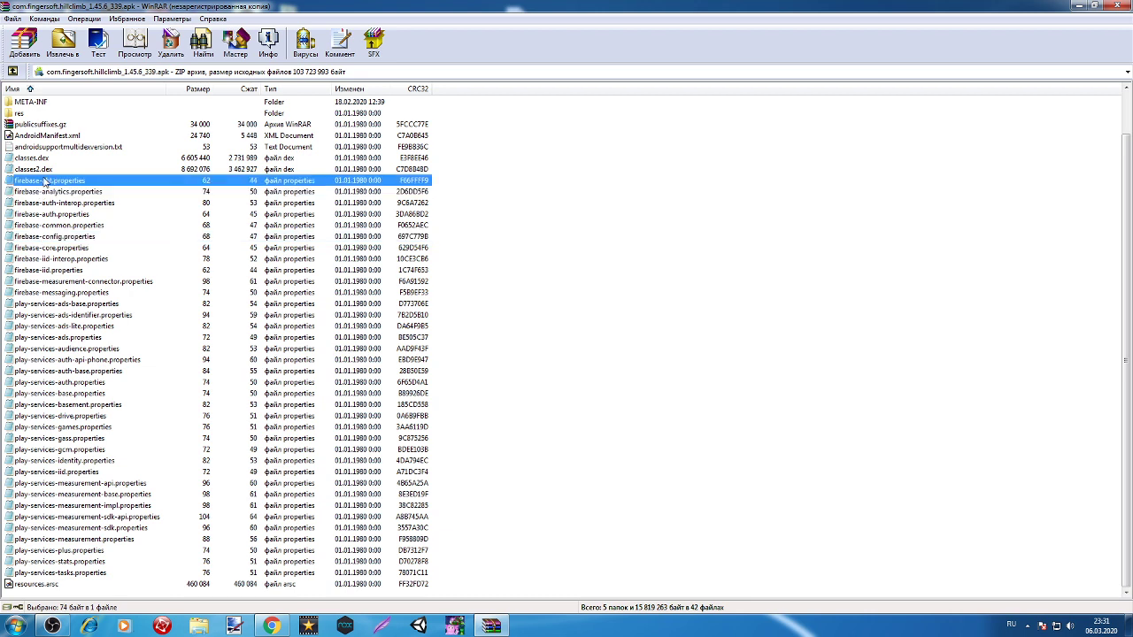
pyautogui.doubleClick(44, 180)
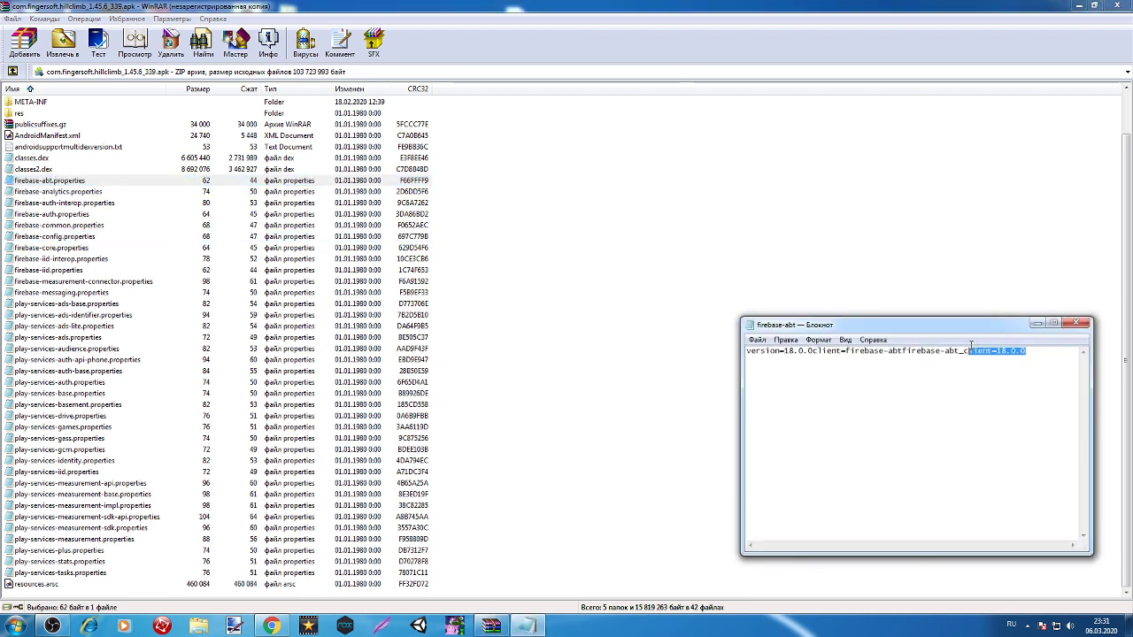
pyautogui.click(1052, 378)
pyautogui.click(1075, 323)
pyautogui.doubleClick(64, 326)
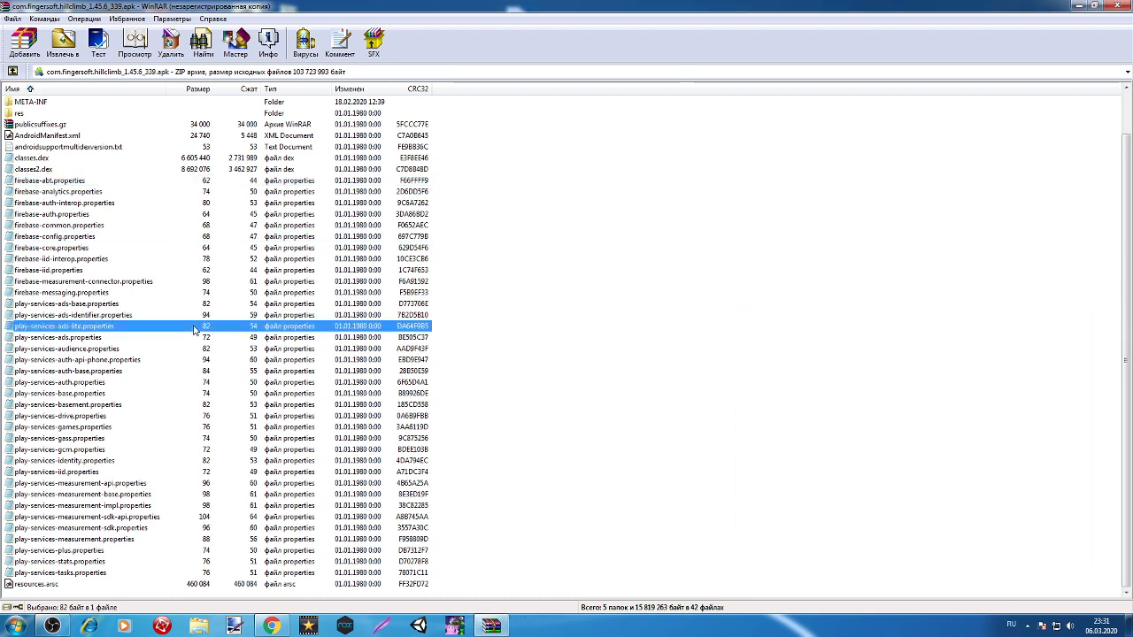
pyautogui.click(1078, 323)
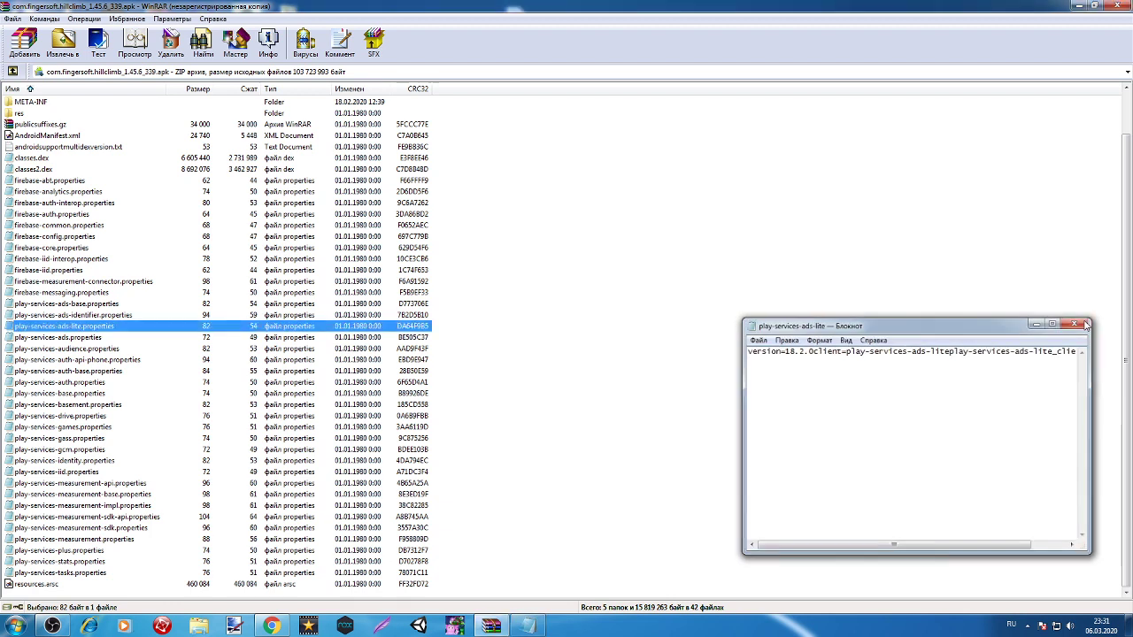
pyautogui.doubleClick(59, 449)
pyautogui.click(1076, 324)
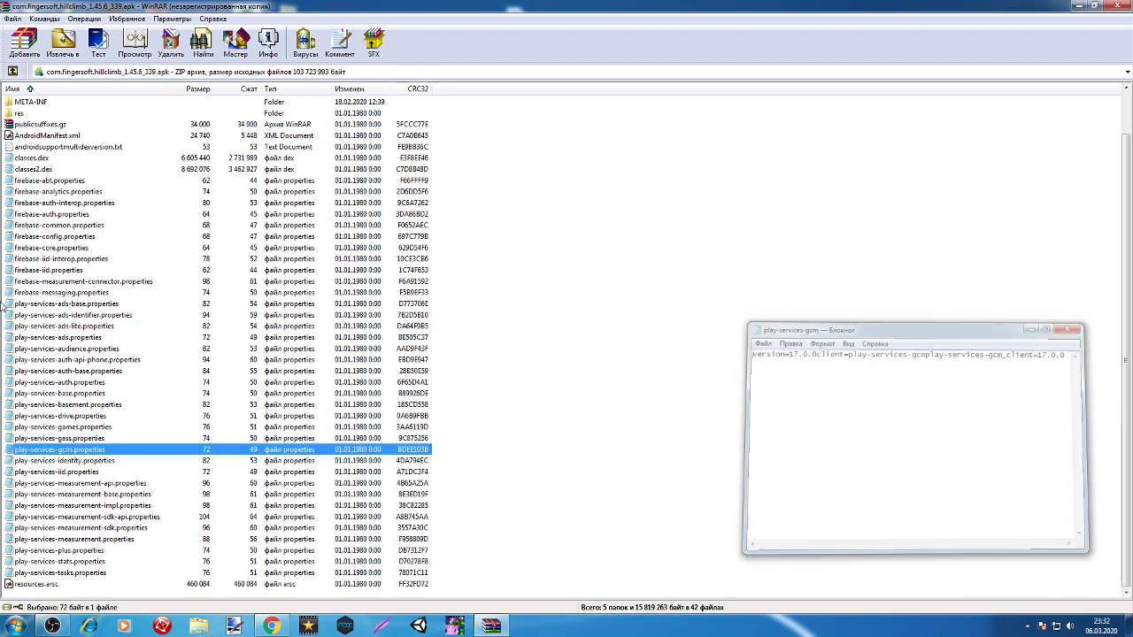
# Open the nested publicsuffixes.gz archive to view its contents, and close its window to return to the APK.
pyautogui.doubleClick(79, 169)
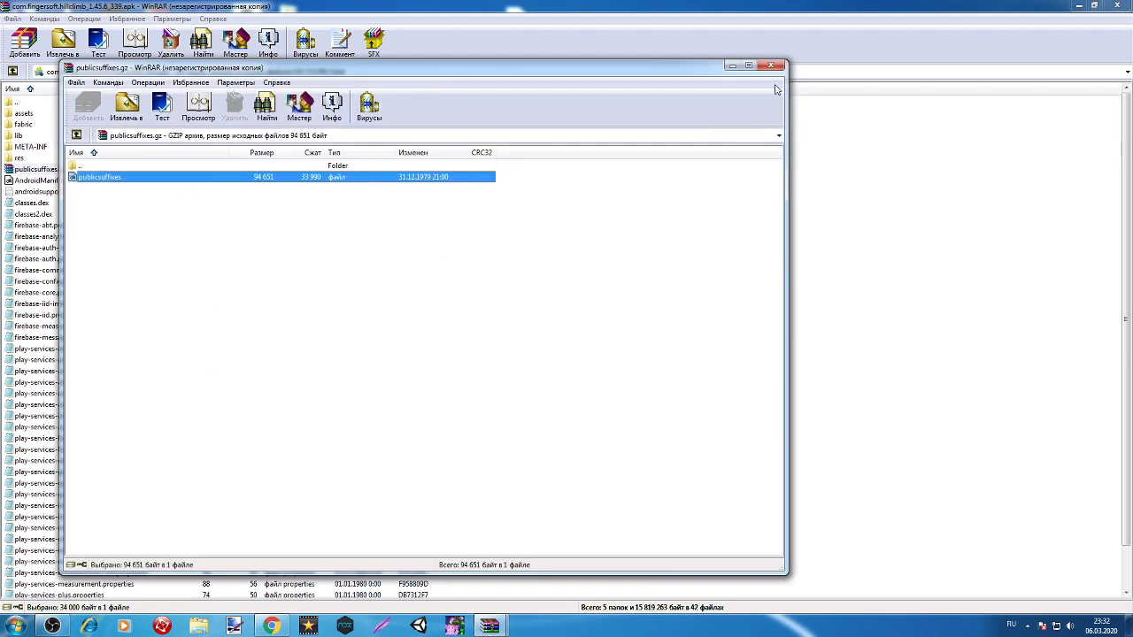
pyautogui.click(537, 277)
pyautogui.click(772, 65)
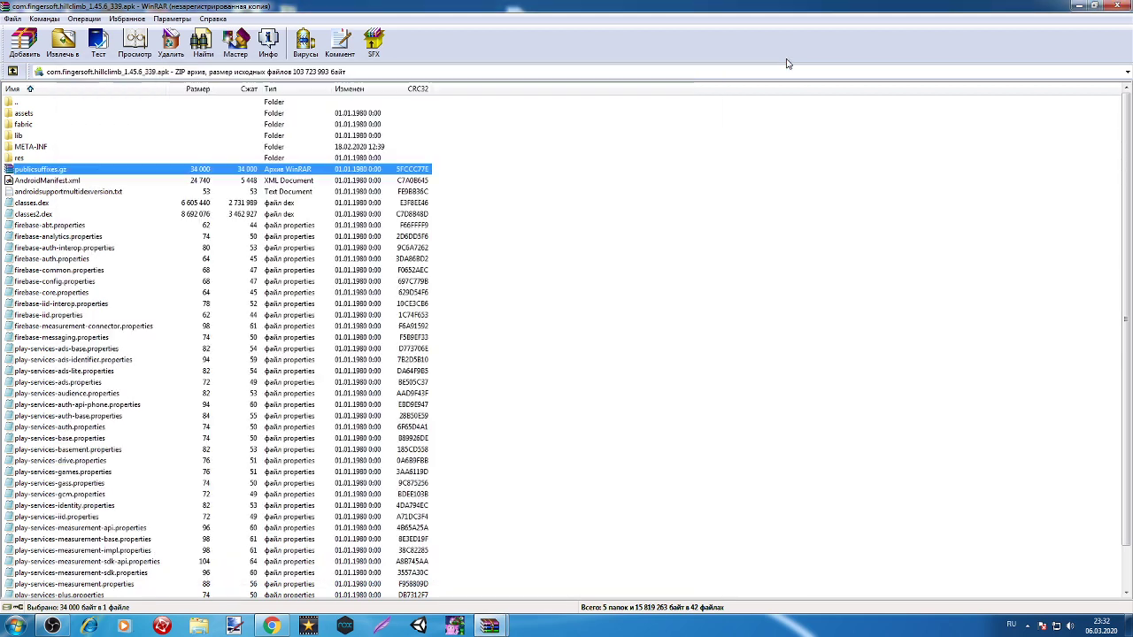
pyautogui.click(494, 624)
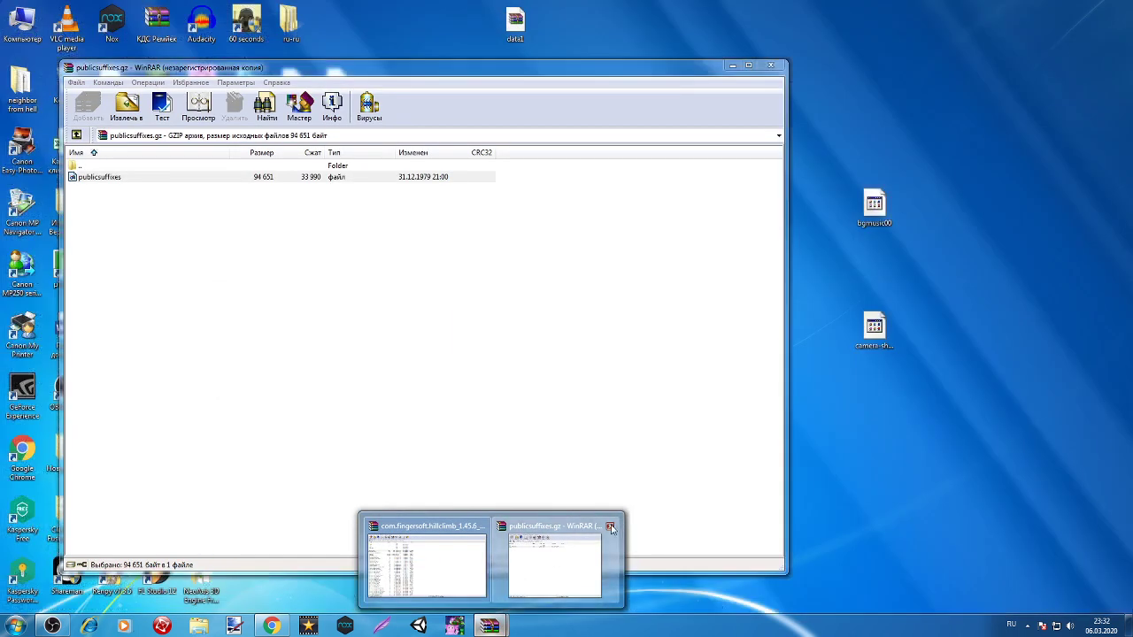
pyautogui.click(610, 526)
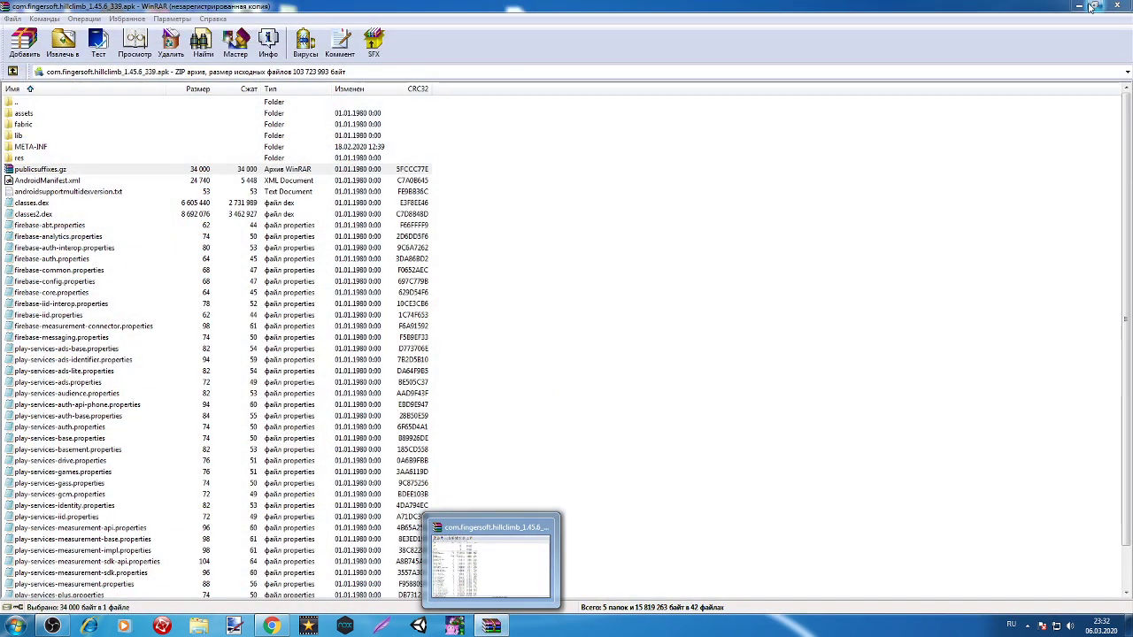
# Restore the archive window to a smaller size and extract AndroidManifest.xml from the APK to the desktop.
pyautogui.click(1096, 7)
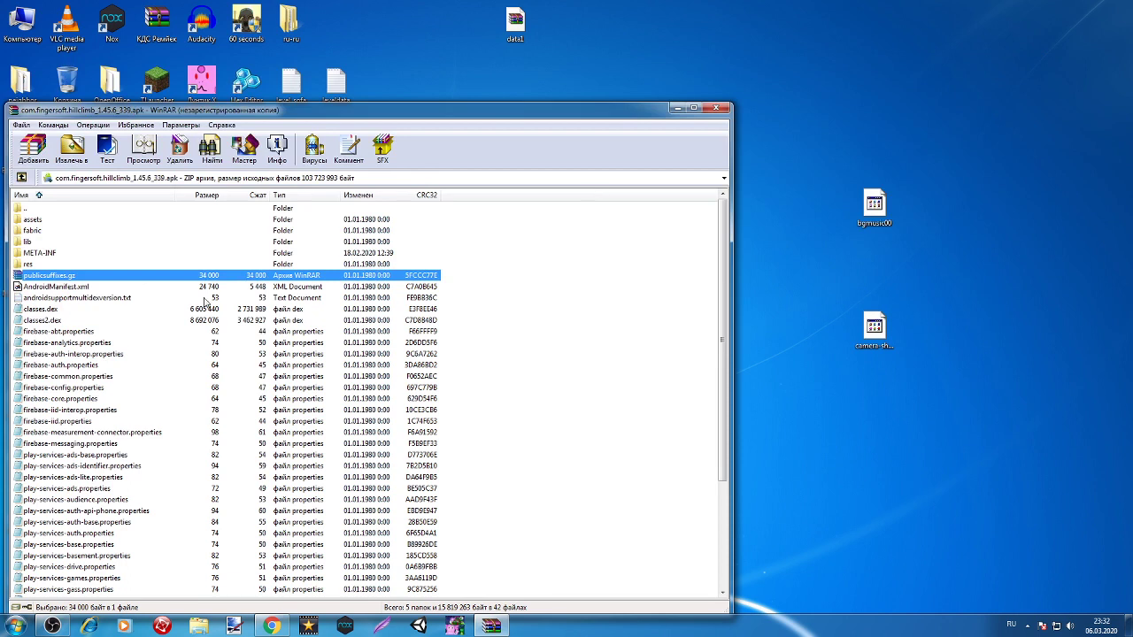
pyautogui.moveTo(203, 287); pyautogui.dragTo(268, 267)
pyautogui.moveTo(776, 87); pyautogui.dragTo(774, 83)
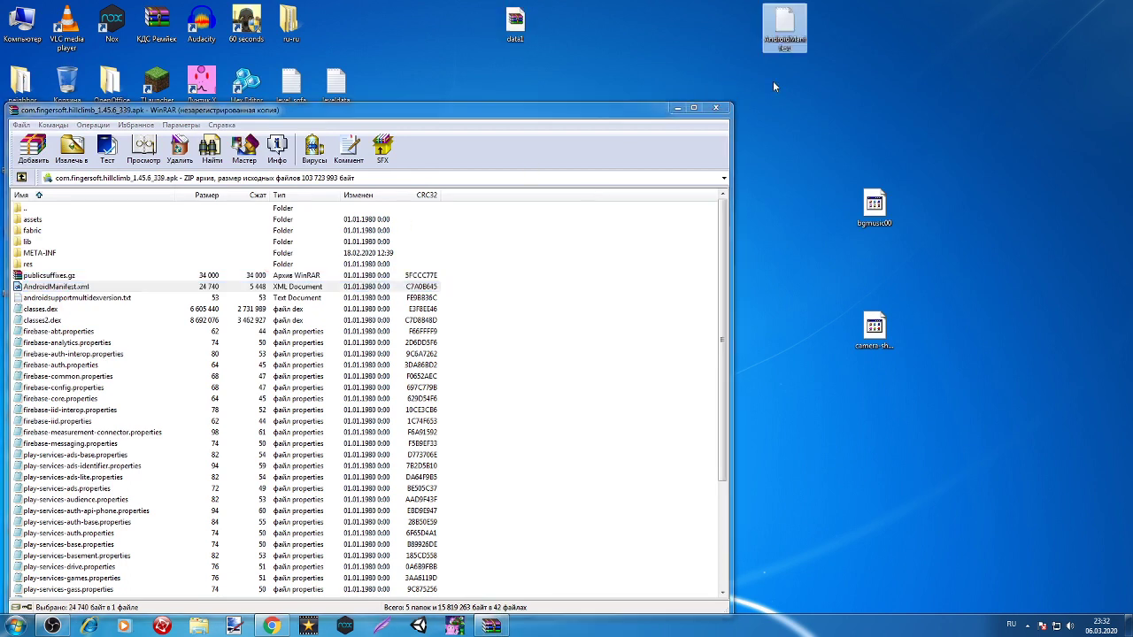
# Open the extracted AndroidManifest file in Notepad, look over its contents, close it and maximize the archive window.
pyautogui.rightClick(772, 36)
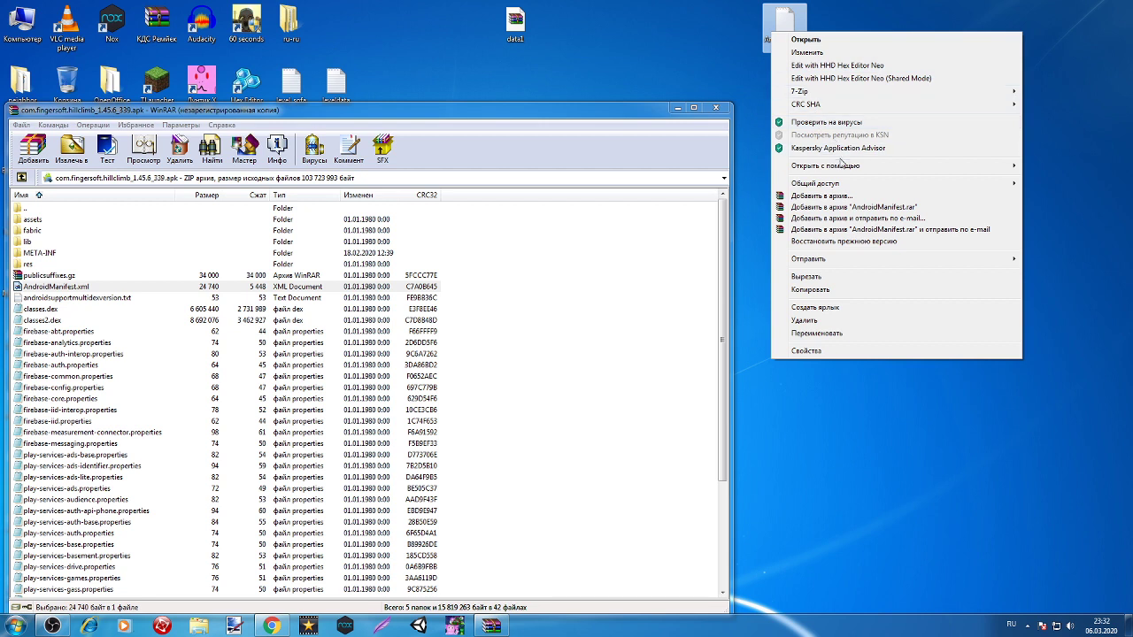
pyautogui.moveTo(836, 167)
pyautogui.click(674, 230)
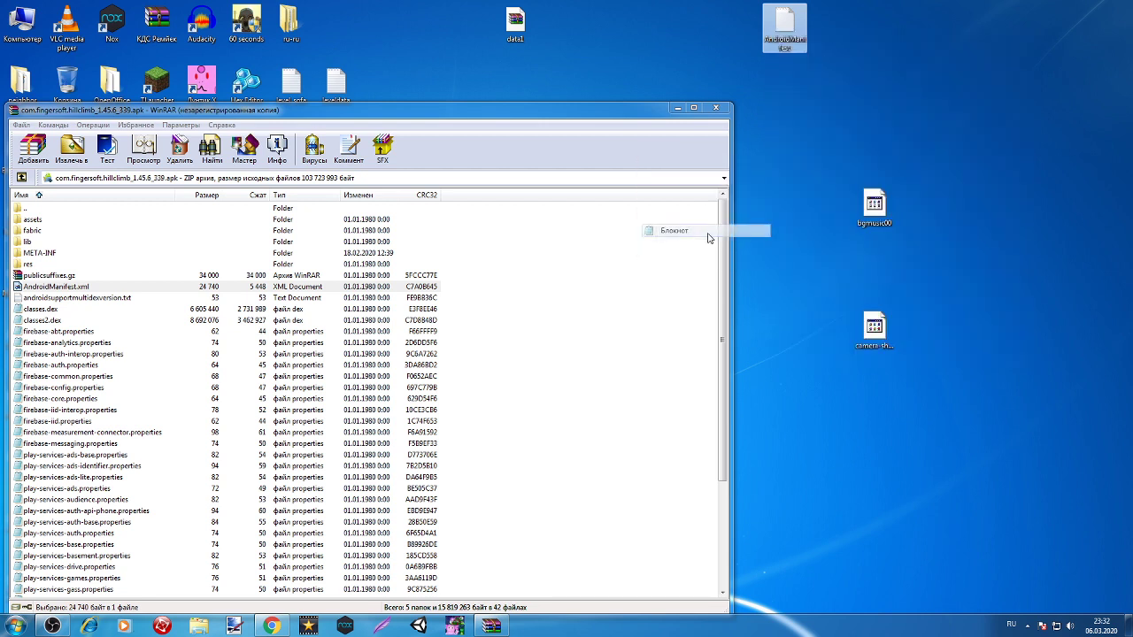
pyautogui.moveTo(831, 363); pyautogui.dragTo(918, 342)
pyautogui.moveTo(1000, 447); pyautogui.dragTo(1001, 554)
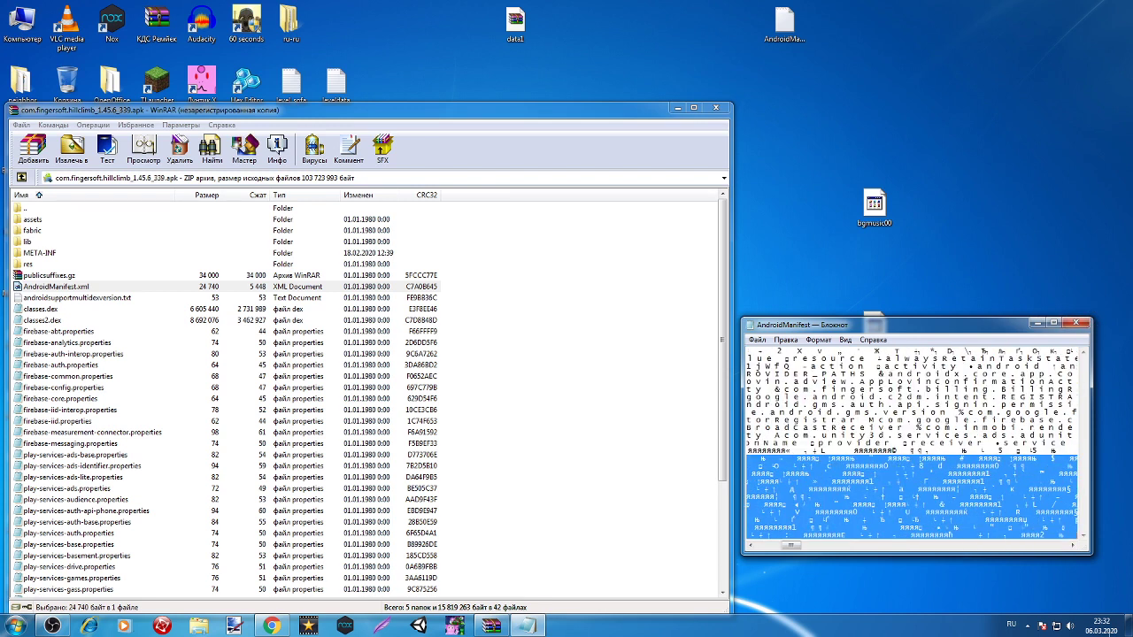
pyautogui.click(1078, 324)
pyautogui.click(696, 107)
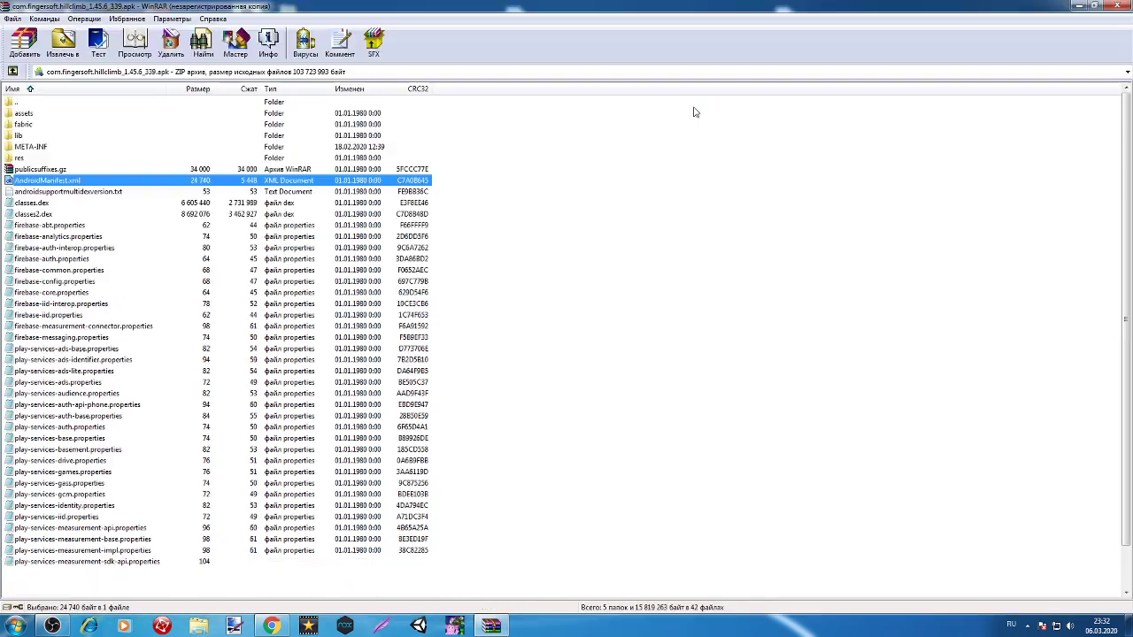
# Open the assets folder in the archive, preview upgrade-arrow_focus.png and close the image viewer.
pyautogui.moveTo(593, 146)
pyautogui.mouseDown()
pyautogui.moveTo(7, 386)
pyautogui.moveTo(4, 108)
pyautogui.moveTo(4, 200)
pyautogui.moveTo(686, 152)
pyautogui.moveTo(665, 161)
pyautogui.moveTo(585, 144)
pyautogui.mouseUp()
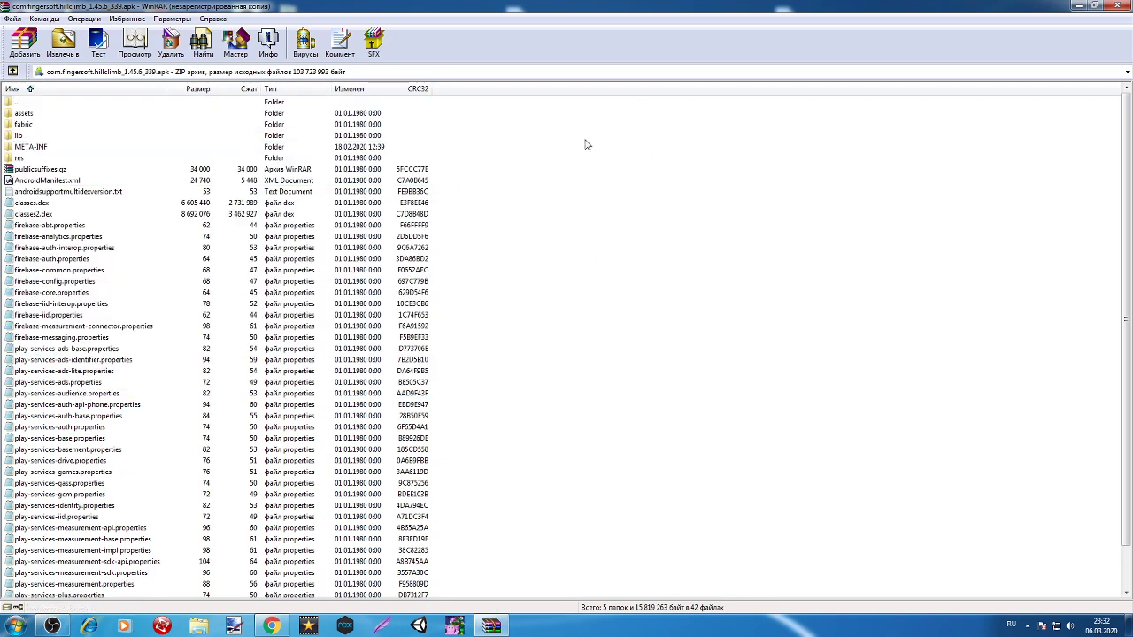
pyautogui.moveTo(445, 121); pyautogui.dragTo(651, 417)
pyautogui.doubleClick(381, 115)
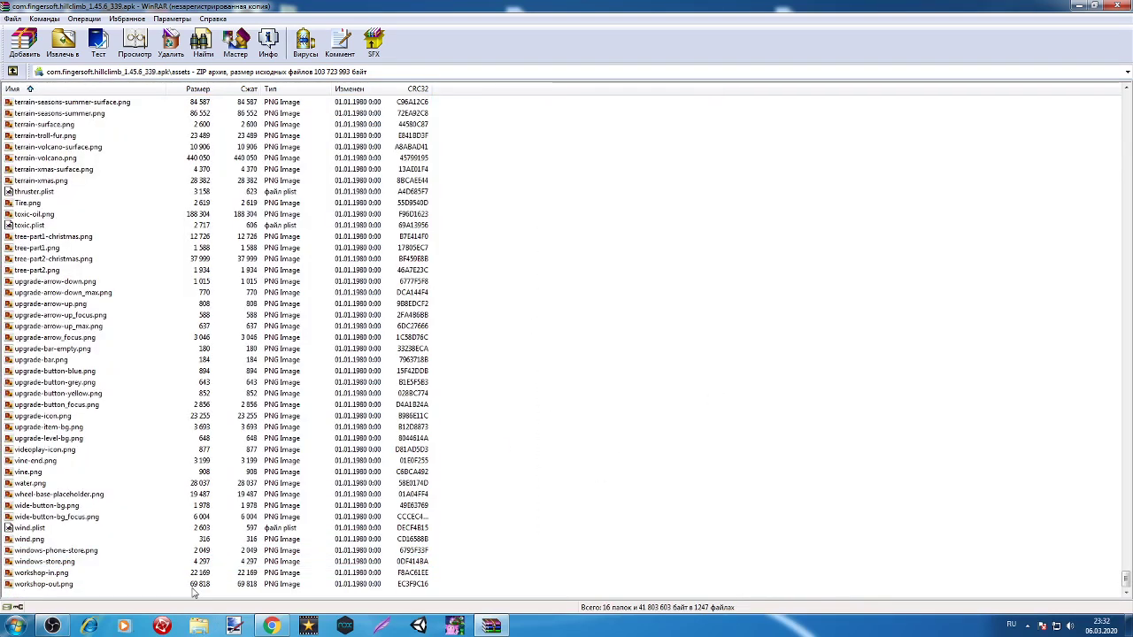
pyautogui.click(80, 485)
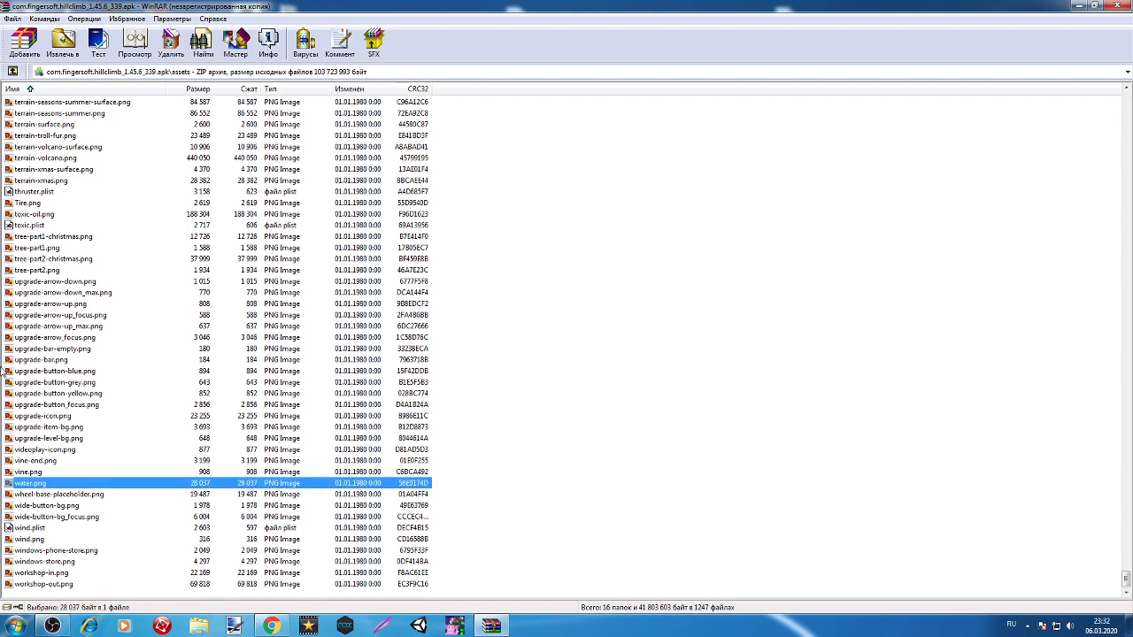
pyautogui.doubleClick(39, 340)
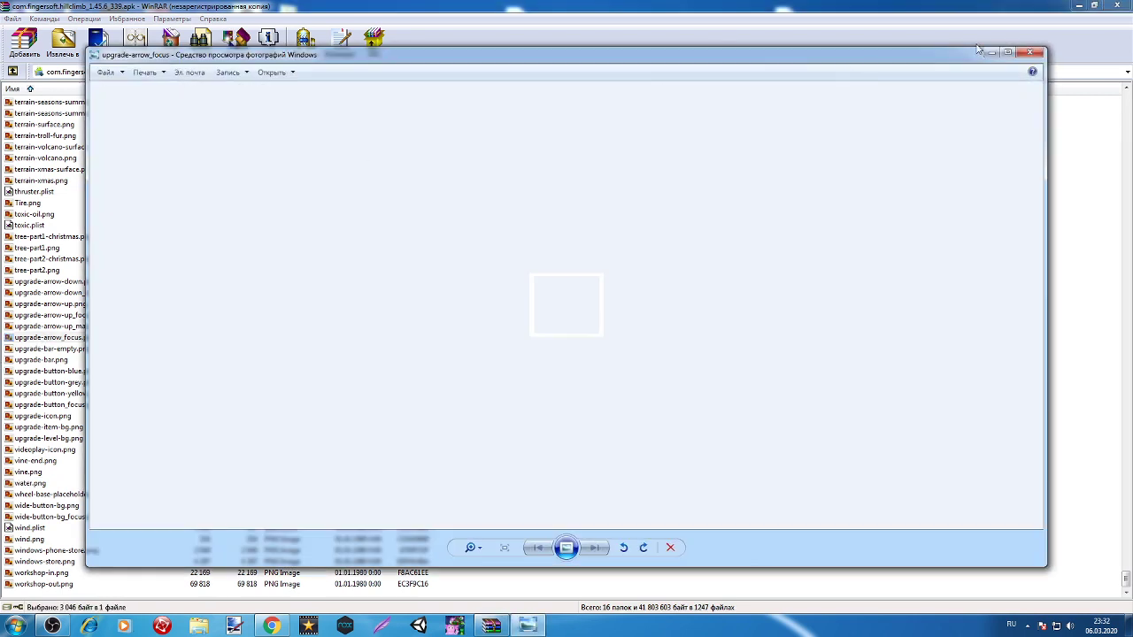
pyautogui.click(1030, 52)
# Preview terrain-bootcamp.png and sky-bg-cave.png from the assets folder, closing the viewer after each image.
pyautogui.scroll(20, 80, 250)
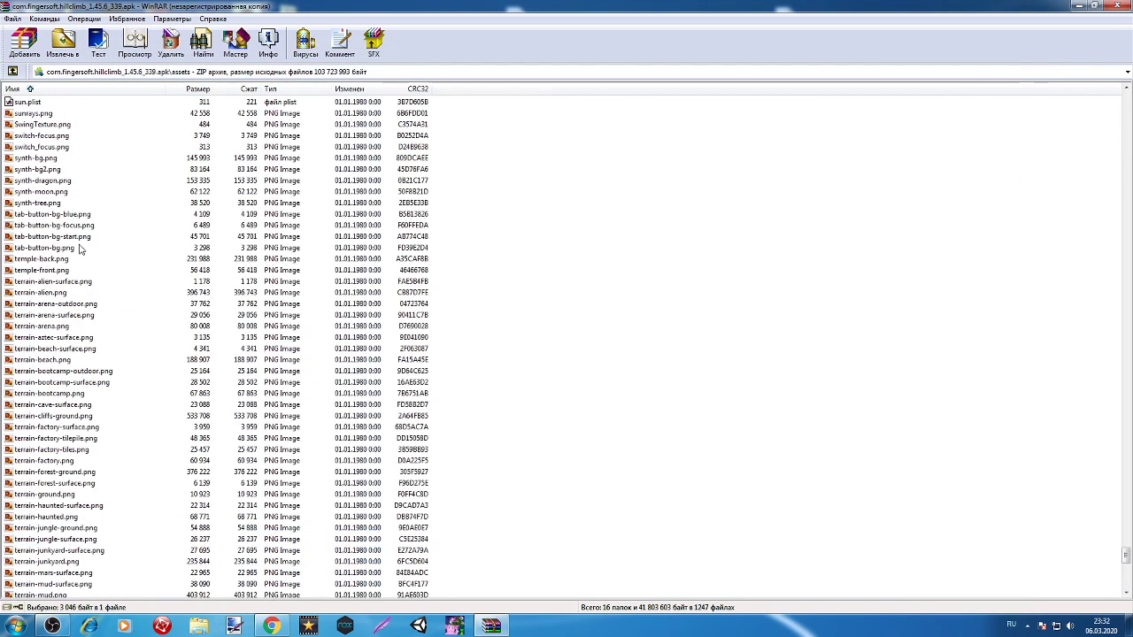
pyautogui.doubleClick(111, 394)
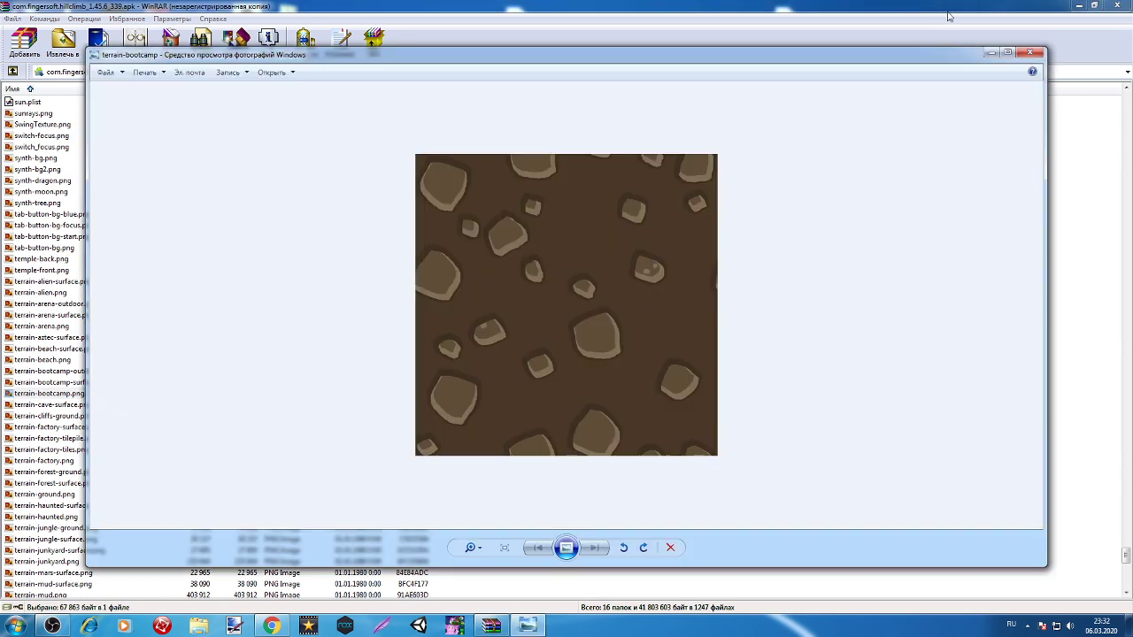
pyautogui.click(1034, 55)
pyautogui.scroll(9, 5, 295)
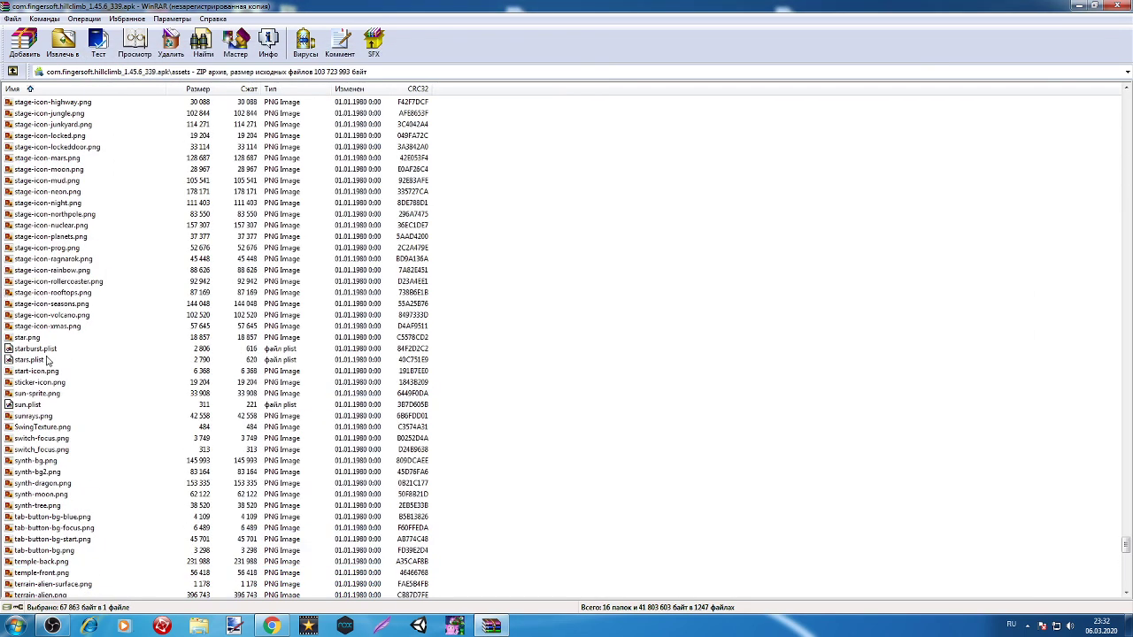
pyautogui.scroll(20, 64, 348)
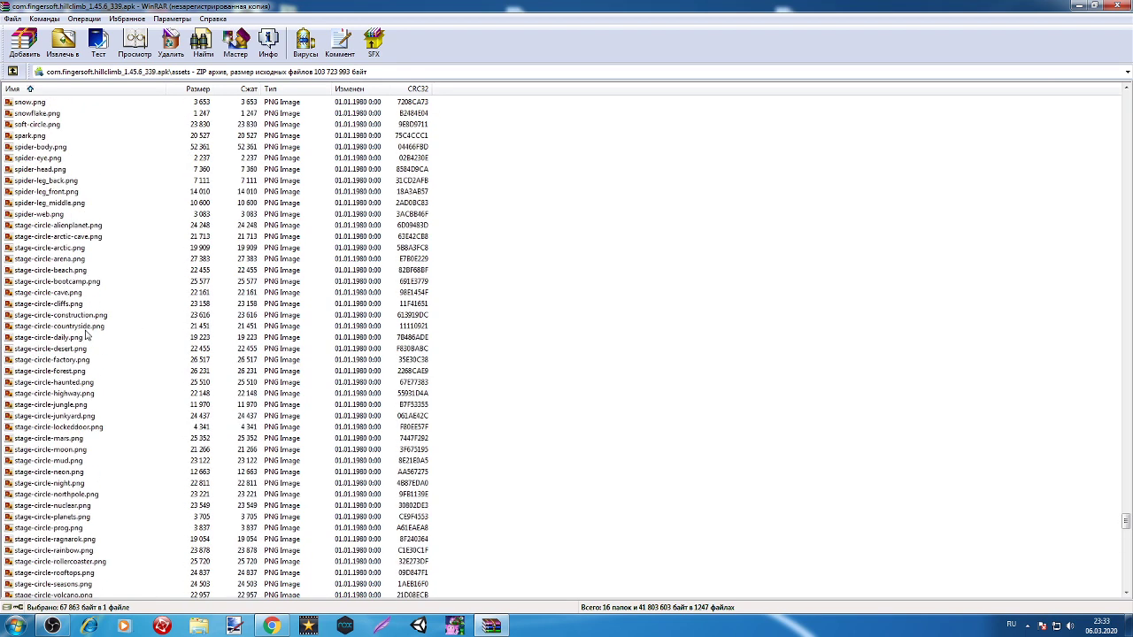
pyautogui.scroll(11, 120, 335)
pyautogui.doubleClick(81, 394)
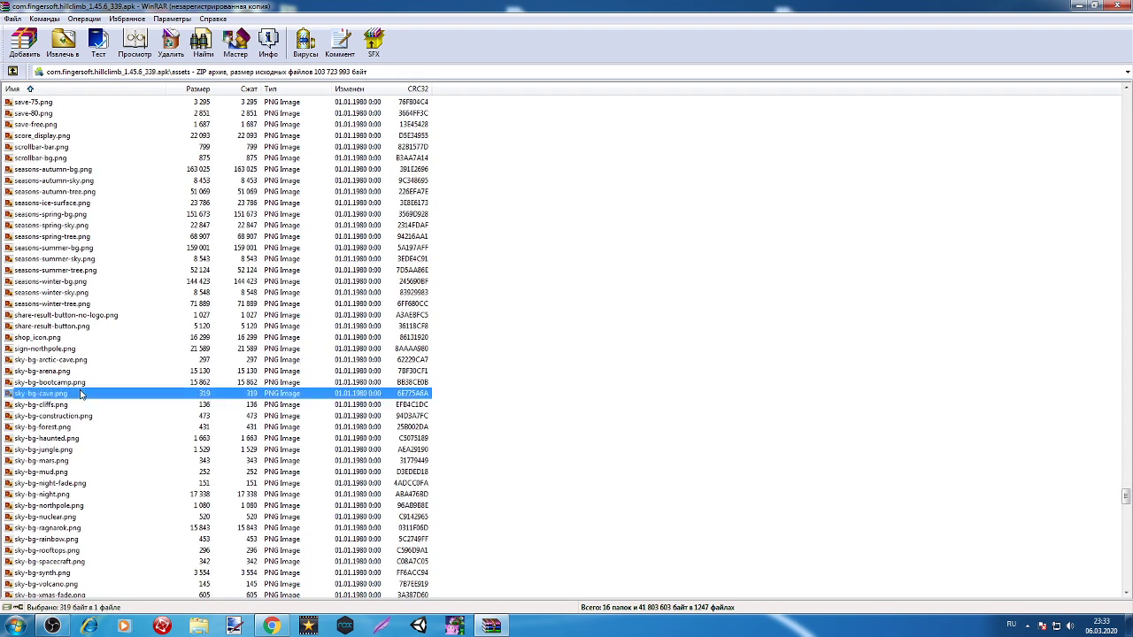
pyautogui.click(1030, 52)
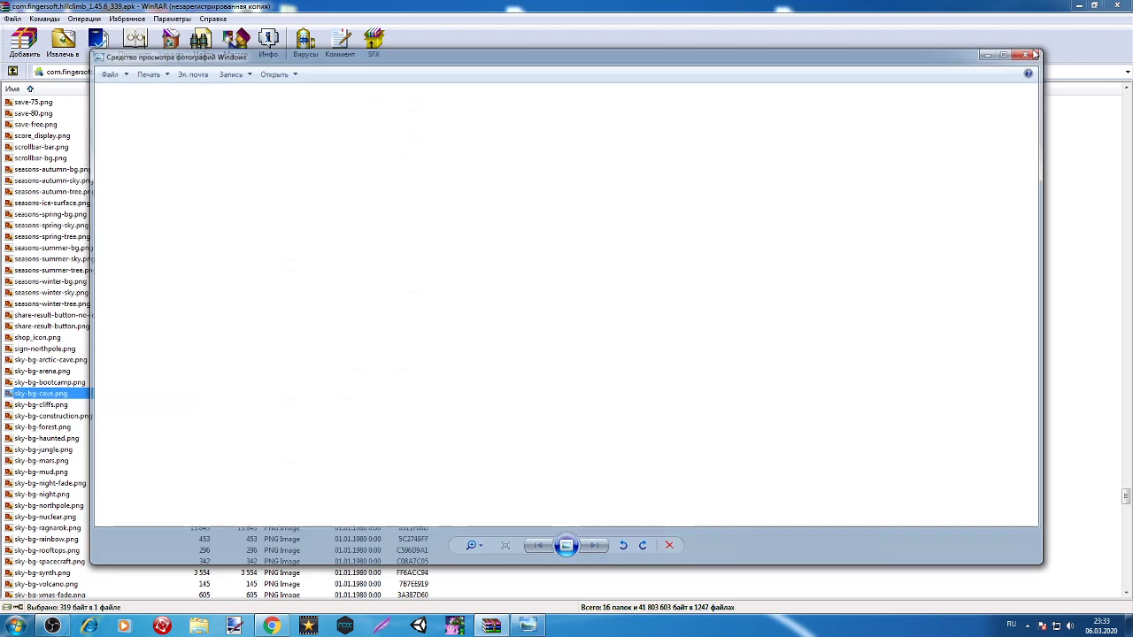
# Find MainMenuUpgradeBrake.png in the assets folder, preview it and close the viewer.
pyautogui.scroll(20, 221, 423)
pyautogui.scroll(20, 255, 429)
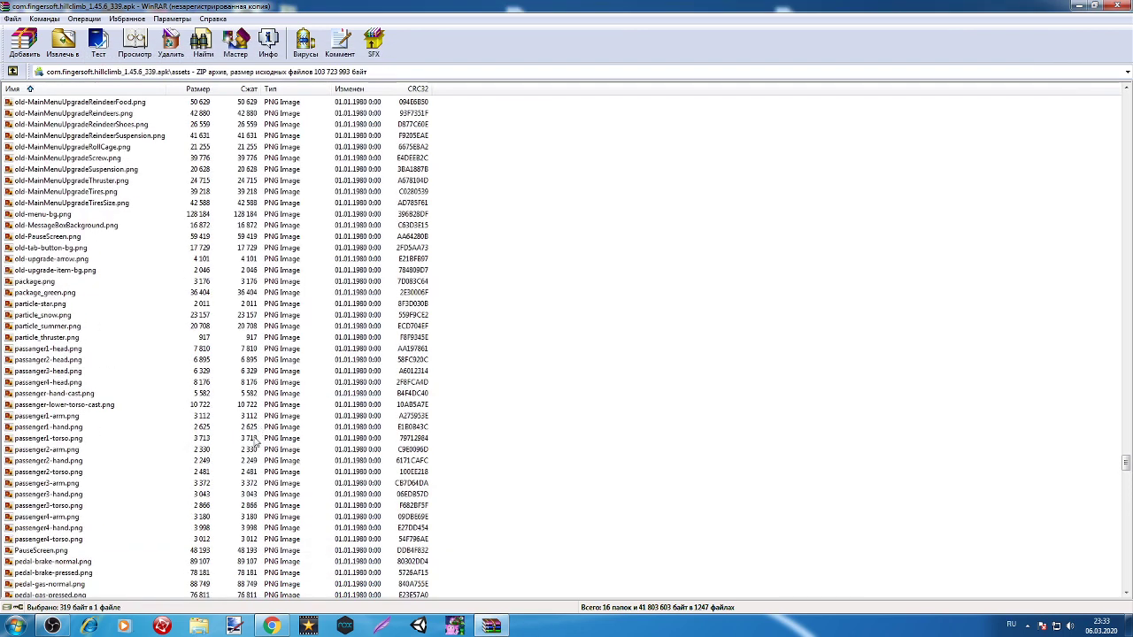
pyautogui.scroll(20, 254, 431)
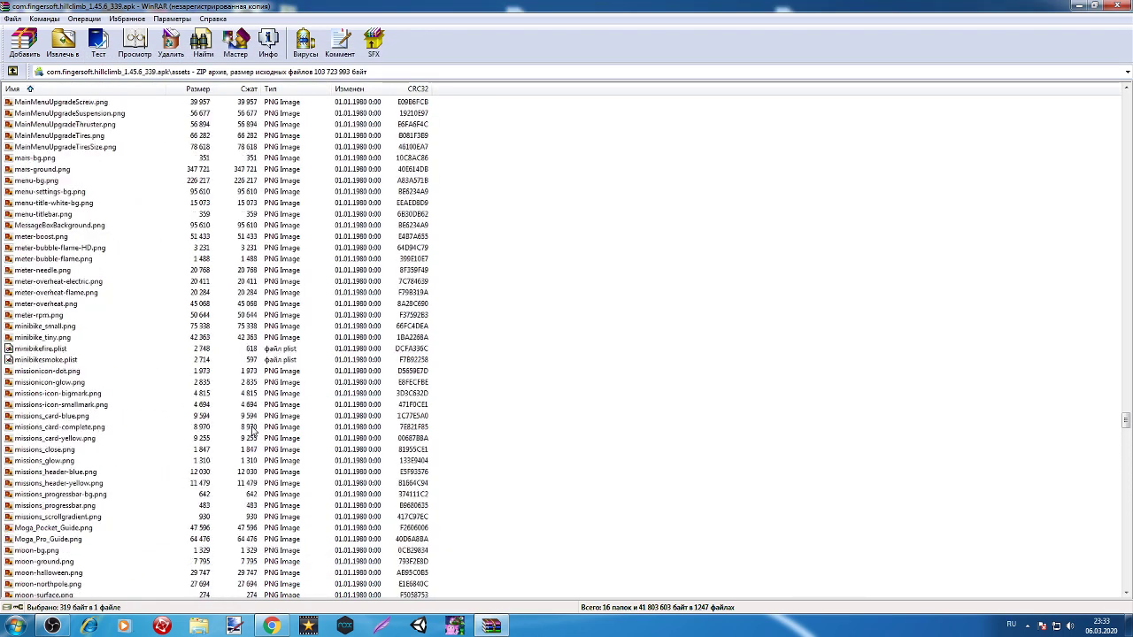
pyautogui.click(100, 450)
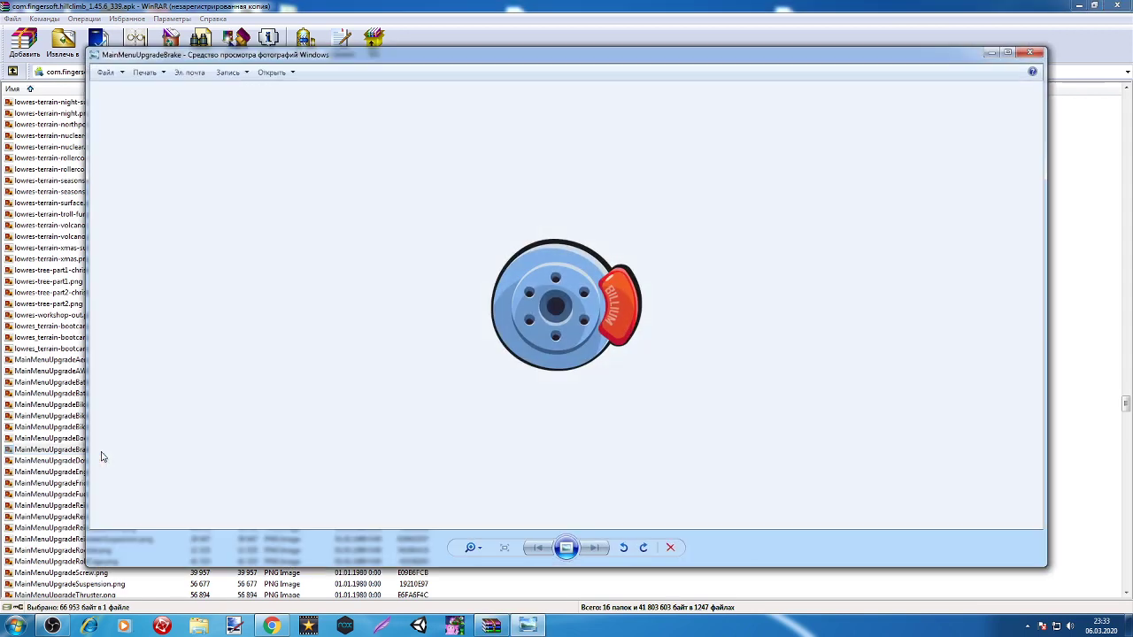
pyautogui.click(1030, 54)
# Preview lowres_terrain-bootcamp.png, just above the MainMenuUpgrade images, and close the viewer.
pyautogui.press('Up')
pyautogui.press('Up')
pyautogui.press('Up')
pyautogui.press('Up')
pyautogui.press('Up')
pyautogui.press('Up')
pyautogui.press('Up')
pyautogui.press('Up')
pyautogui.press('Up')
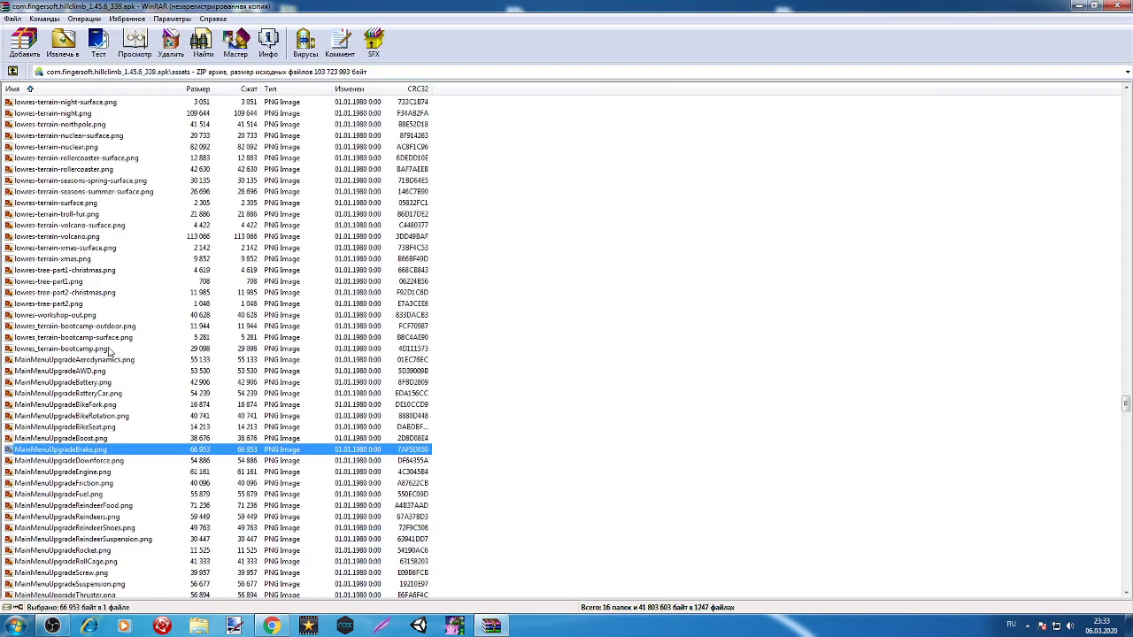
pyautogui.press('Return')
pyautogui.click(1031, 52)
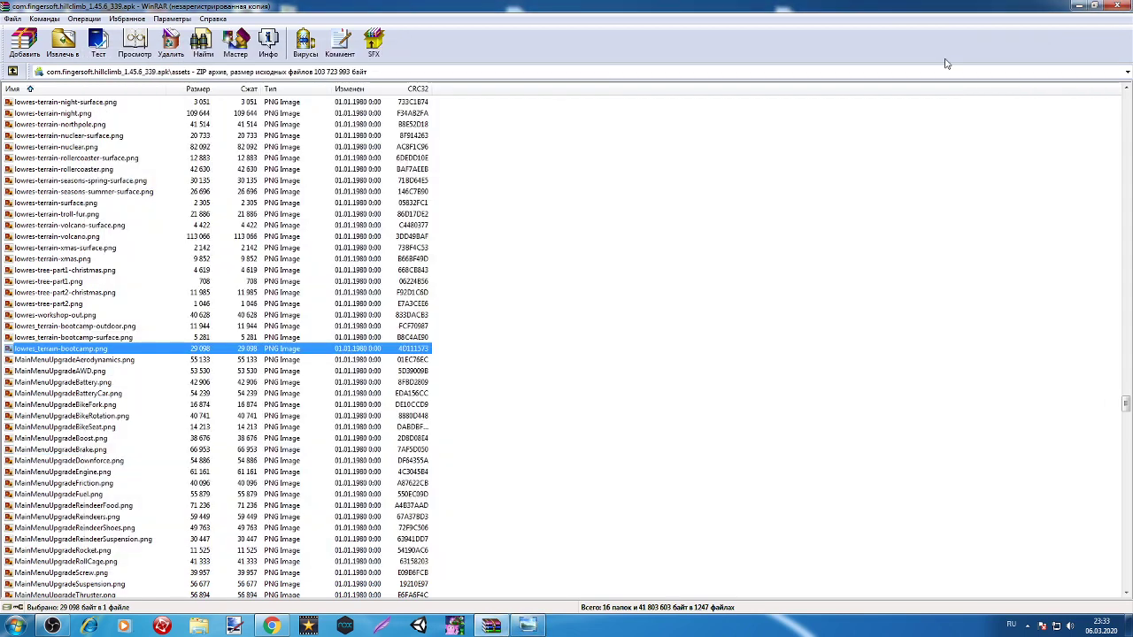
pyautogui.click(528, 625)
pyautogui.click(1030, 52)
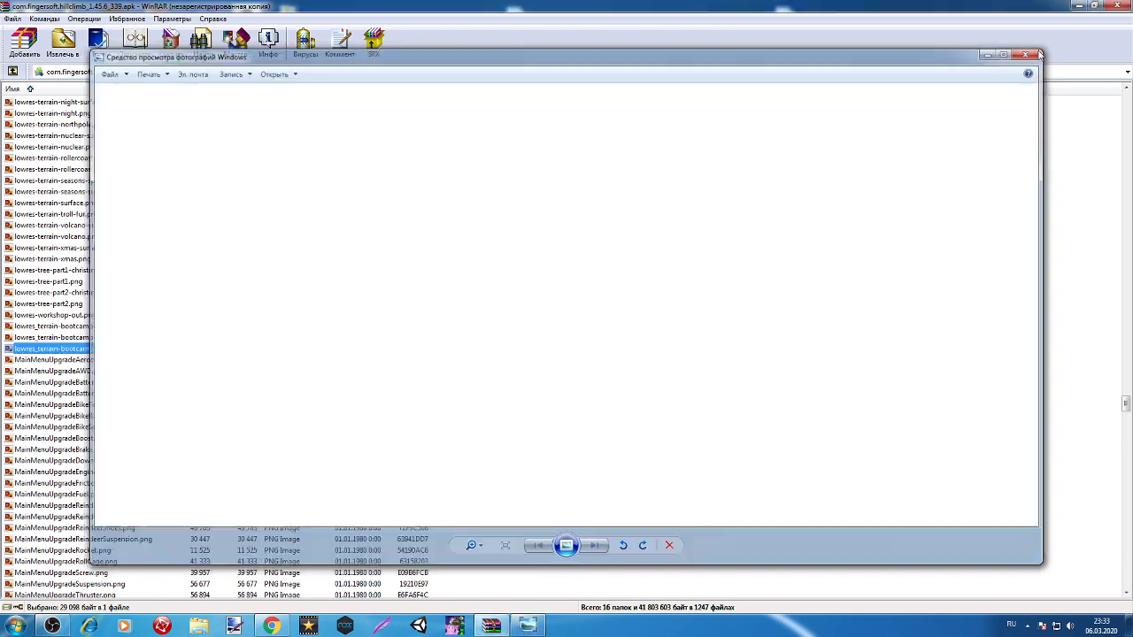
# Browse up through the assets list past eula.html, preview dirt-car-01.png and close the viewer.
pyautogui.scroll(7, 11, 159)
pyautogui.scroll(20, 11, 158)
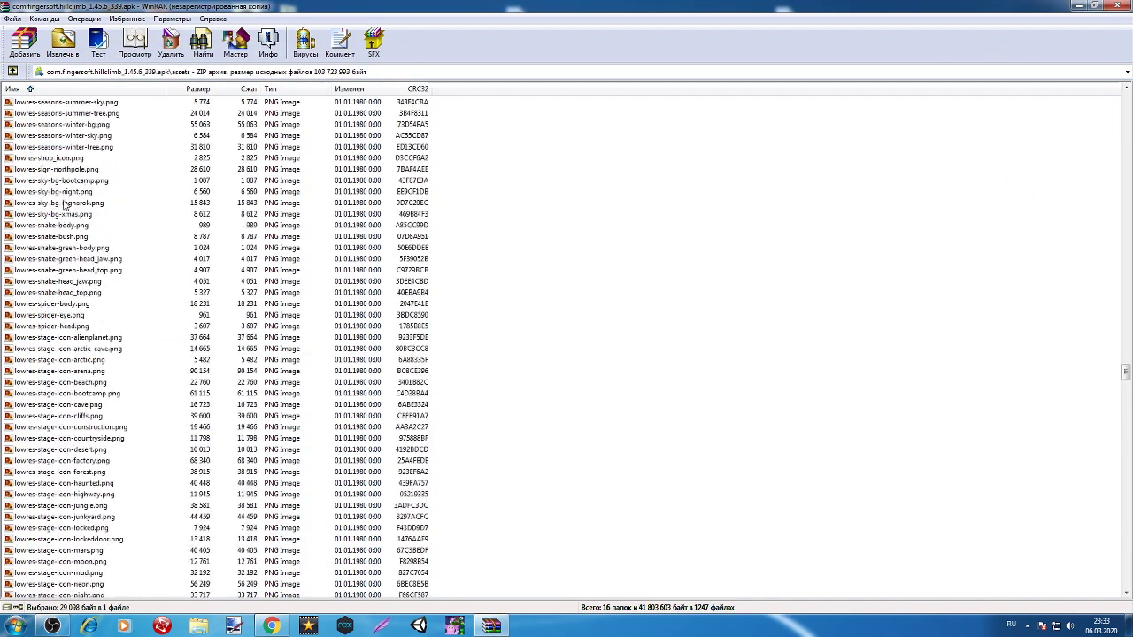
pyautogui.scroll(20, 78, 180)
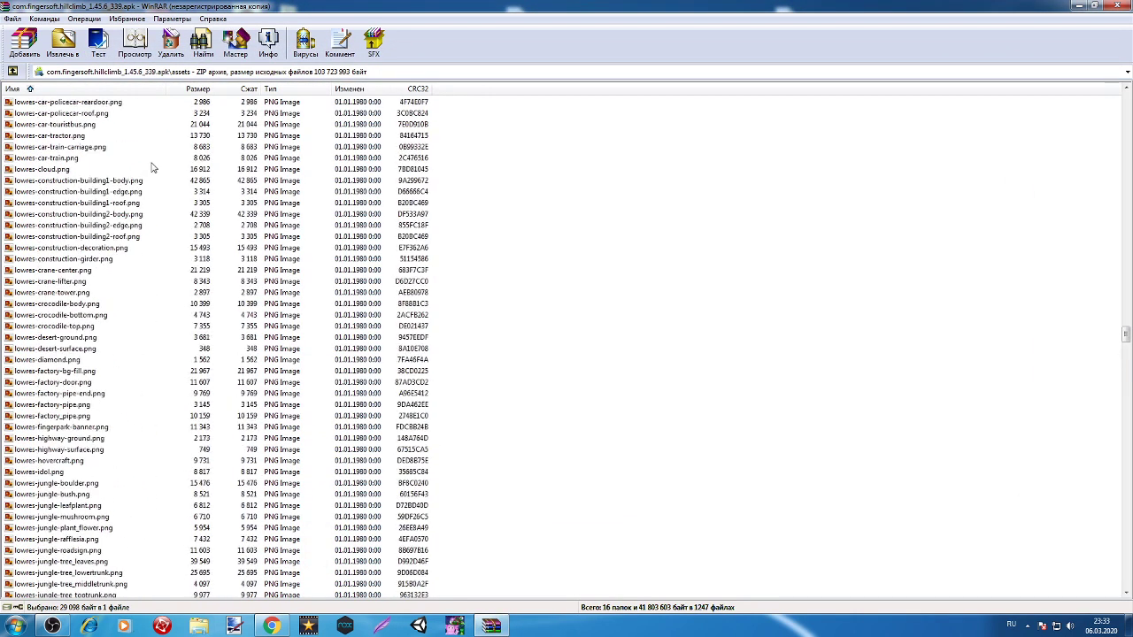
pyautogui.moveTo(1124, 329); pyautogui.dragTo(1120, 244)
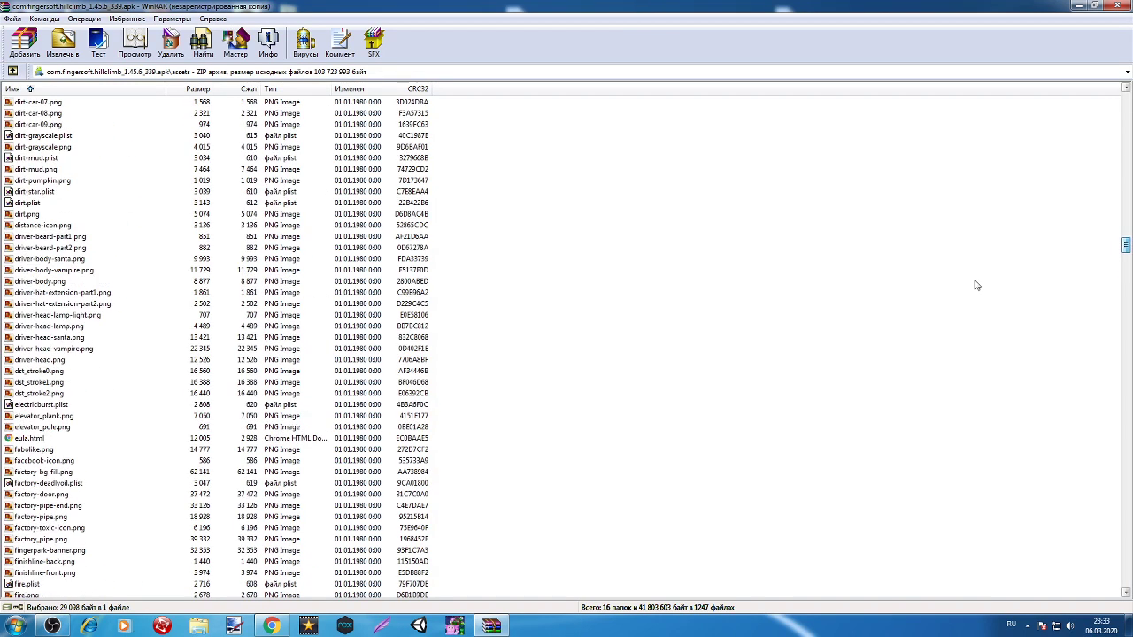
pyautogui.click(260, 440)
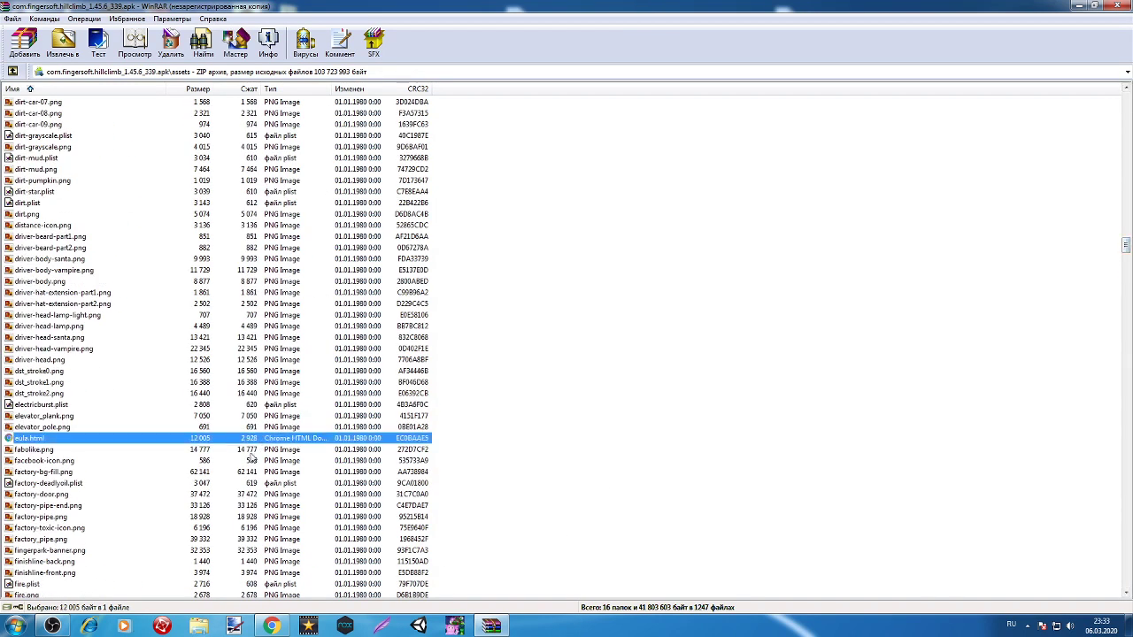
pyautogui.scroll(11, 133, 372)
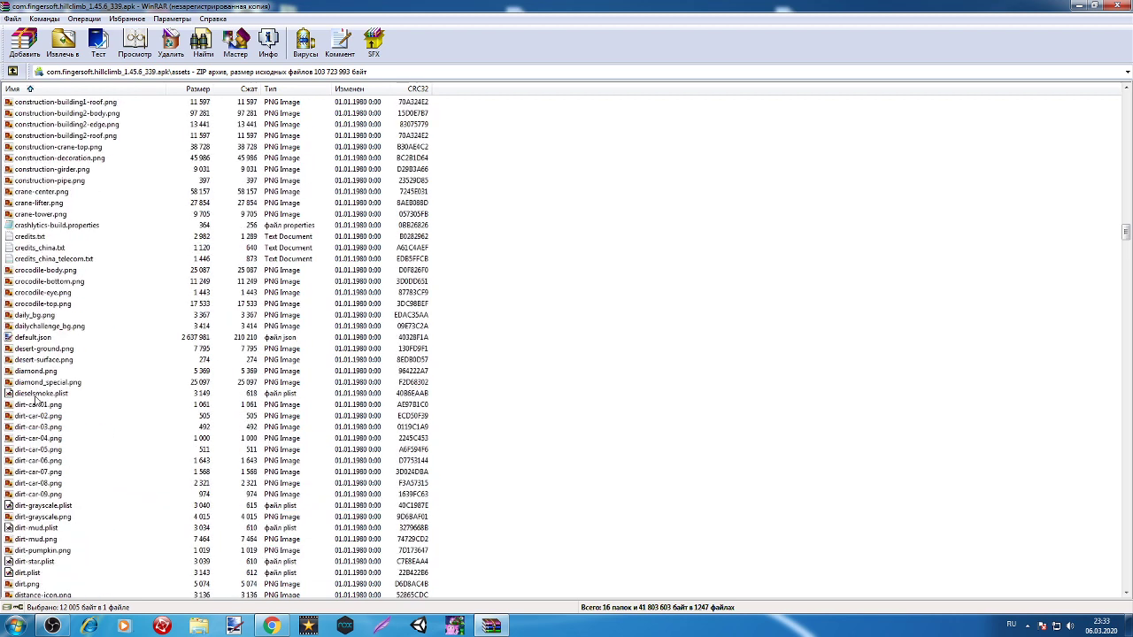
pyautogui.doubleClick(44, 404)
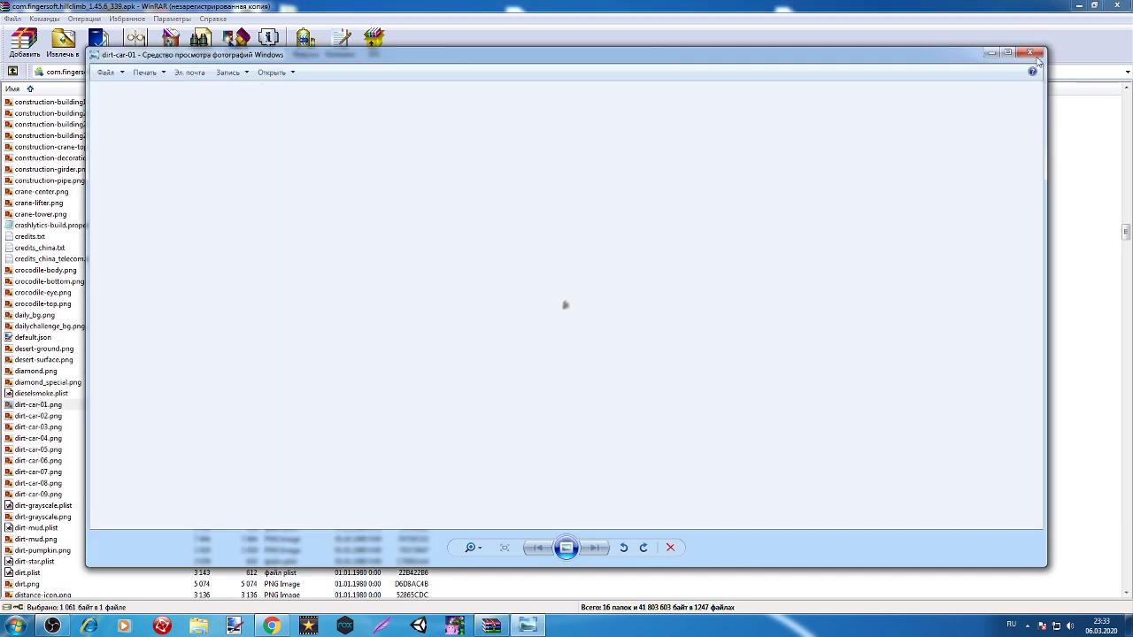
pyautogui.click(1031, 57)
# Preview the tourist bus image car-touristbus.png and close the viewer.
pyautogui.scroll(12, 73, 331)
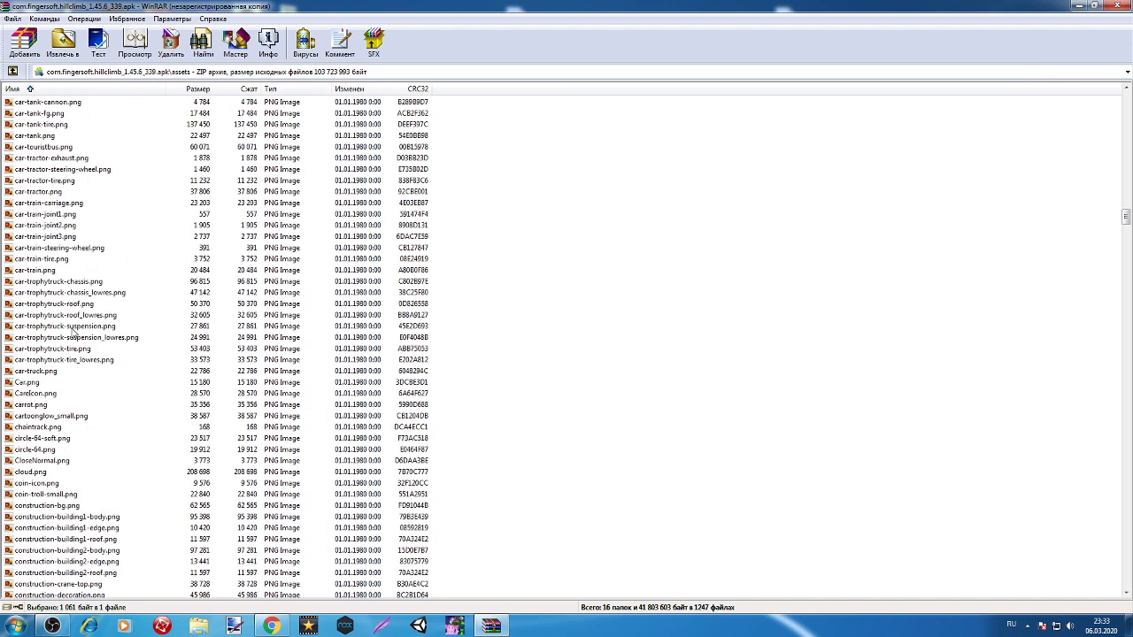
pyautogui.doubleClick(44, 147)
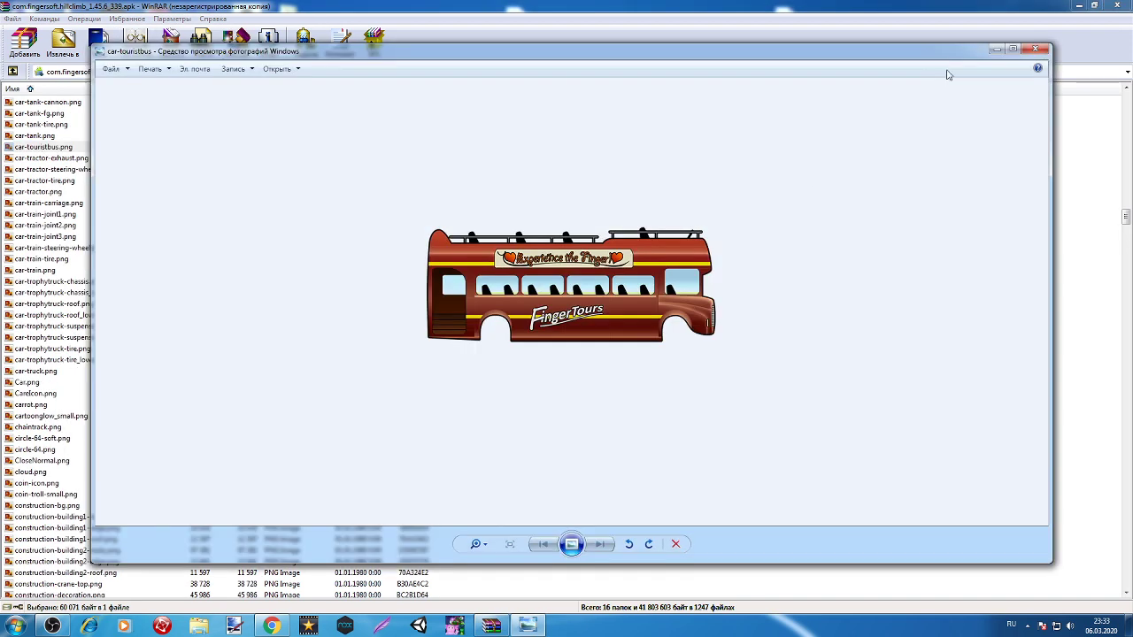
pyautogui.click(1032, 50)
# Browse up to the car-icon images, preview car-icon-garage.jpg and close the viewer.
pyautogui.scroll(11, 224, 219)
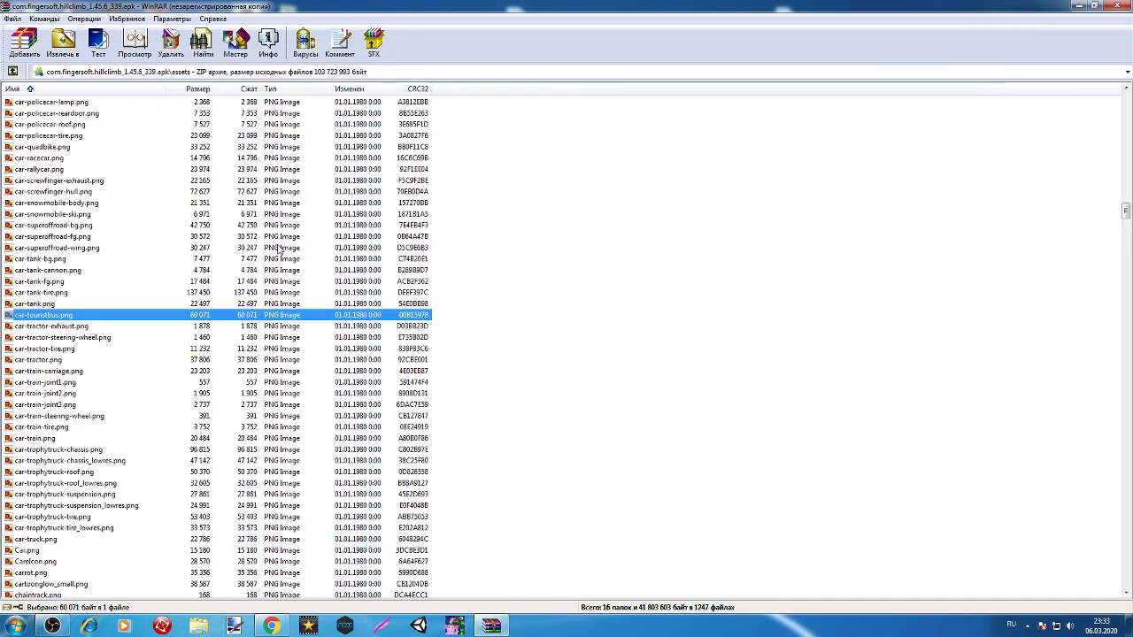
pyautogui.scroll(8, 224, 220)
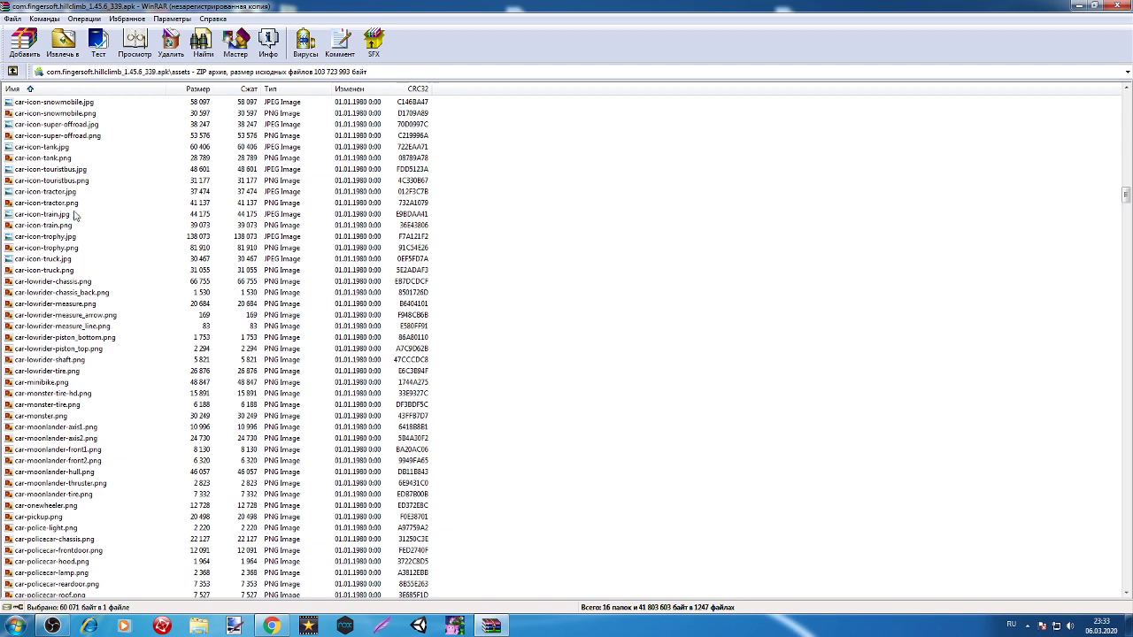
pyautogui.scroll(17, 75, 215)
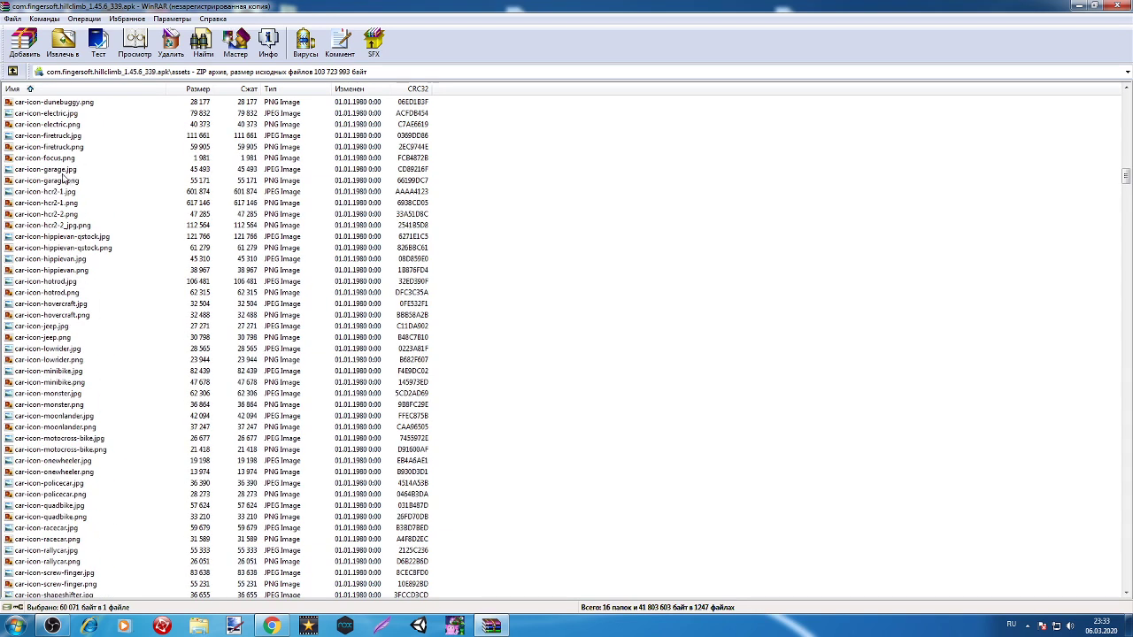
pyautogui.doubleClick(59, 169)
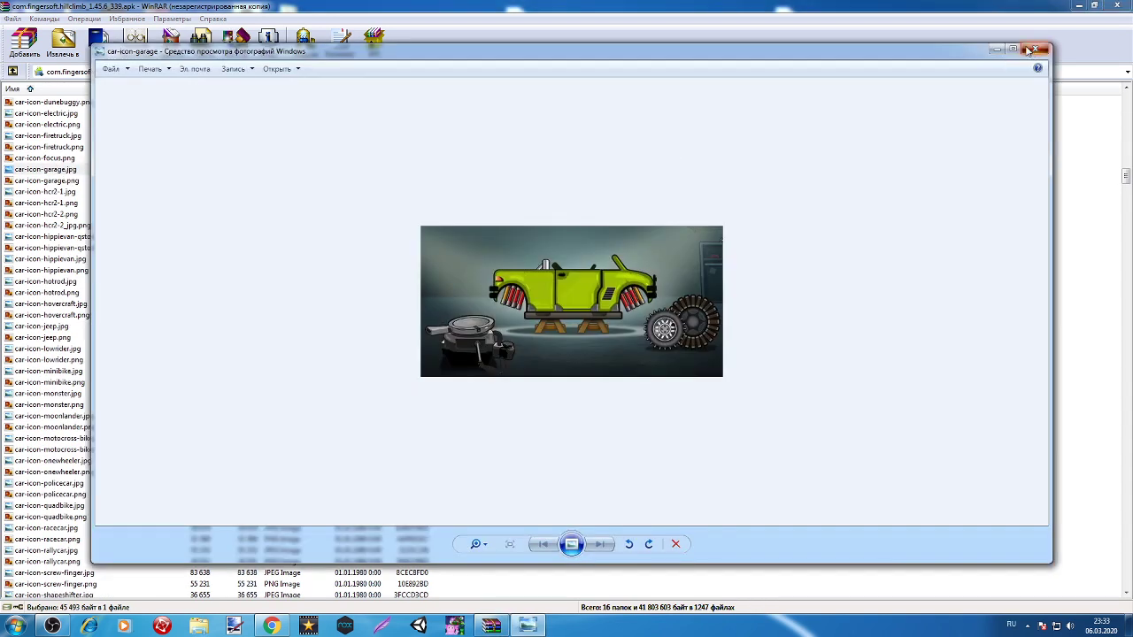
pyautogui.click(1032, 49)
pyautogui.scroll(8, 139, 257)
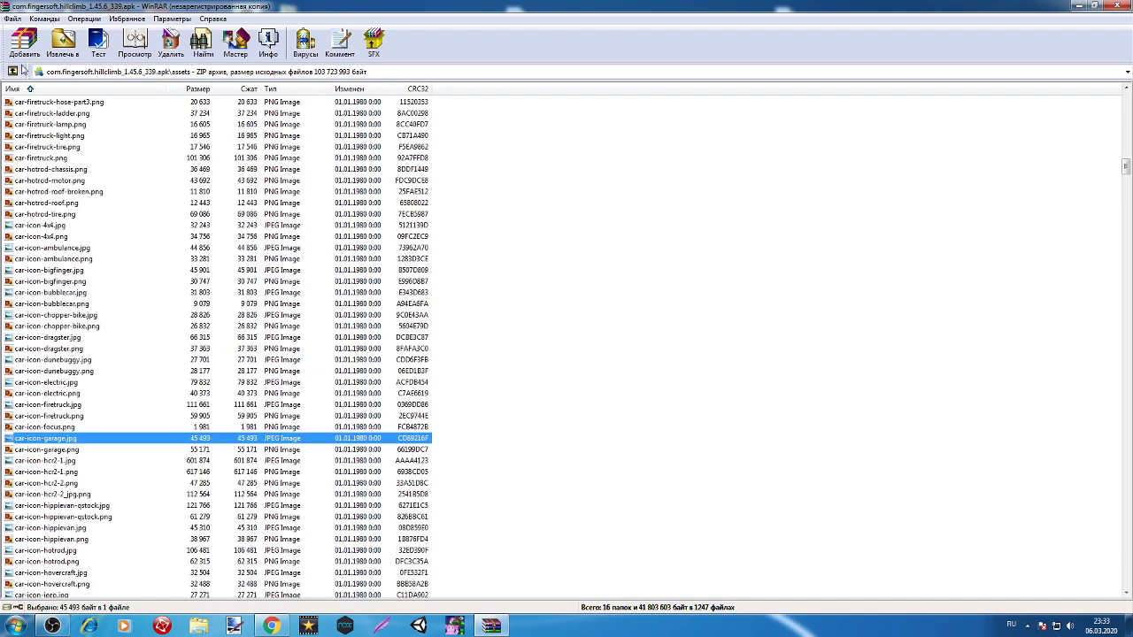
# Preview car-hotrod-motor.png and the bubble car icon car-icon-bubblecar.jpg, closing the viewer after each.
pyautogui.doubleClick(68, 182)
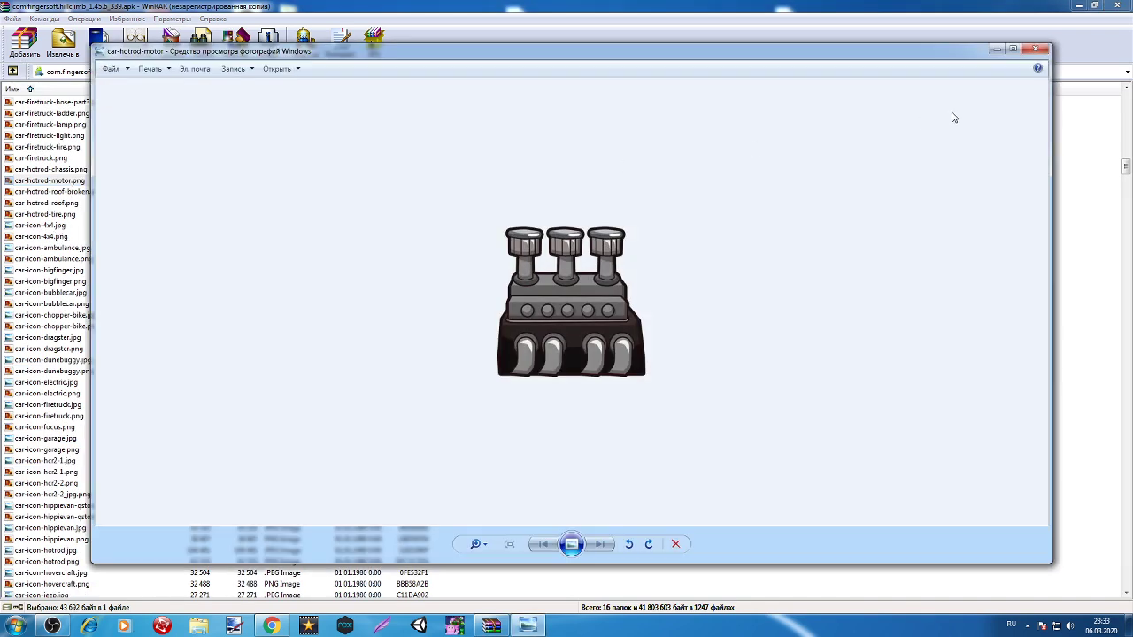
pyautogui.click(1033, 50)
pyautogui.doubleClick(148, 293)
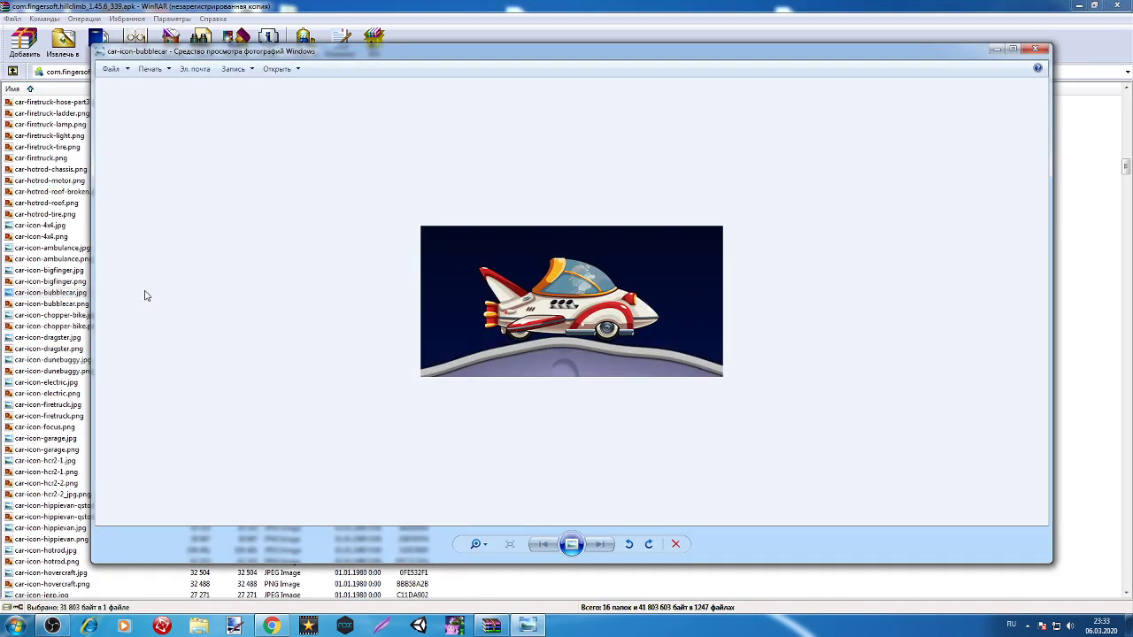
pyautogui.click(1036, 50)
# Browse down past the car-icon images, preview car-monster-tire.png and close the viewer.
pyautogui.scroll(-15, 108, 478)
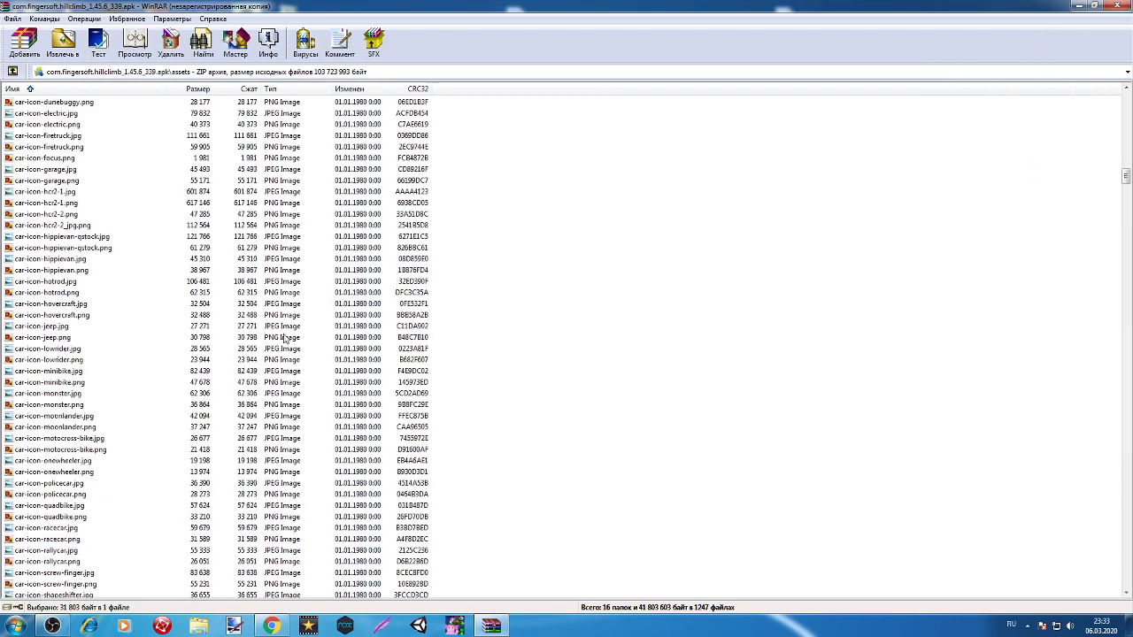
pyautogui.scroll(-2, 108, 478)
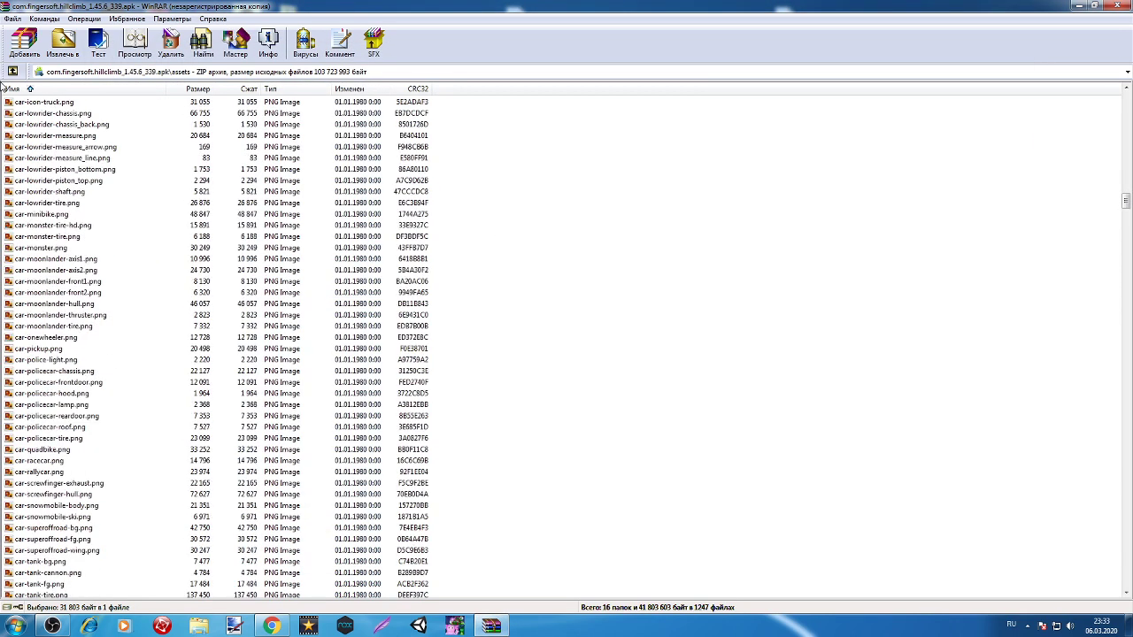
pyautogui.doubleClick(84, 237)
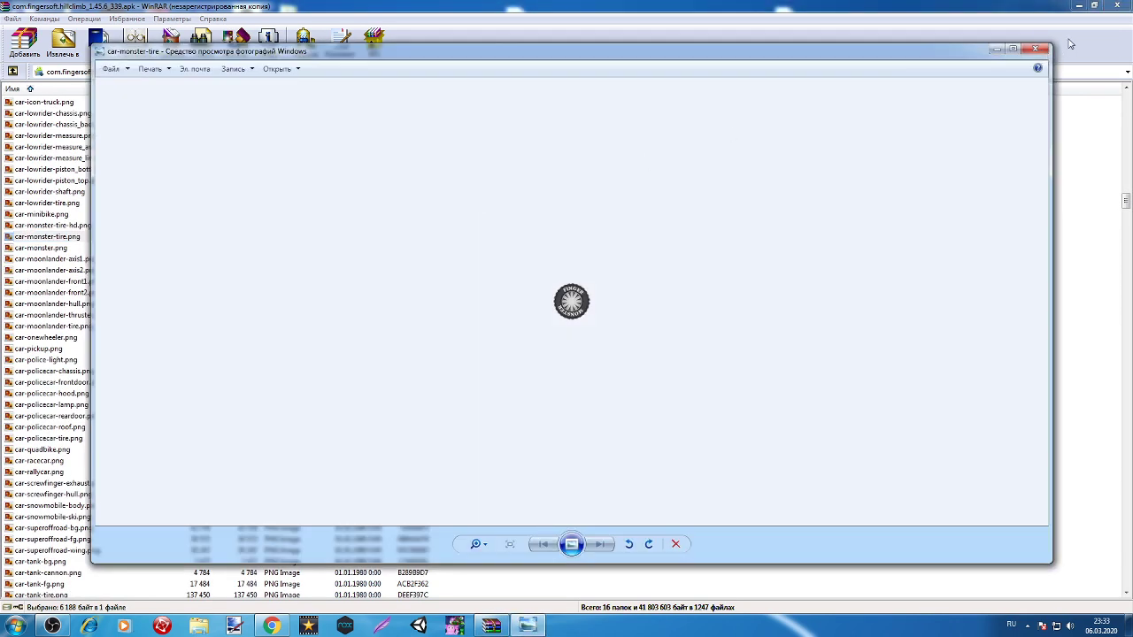
pyautogui.click(1036, 49)
# Browse back up to the car-icon images and preview both car-icon-screw-finger.jpg and car-icon-screw-finger.png, closing the viewer after each.
pyautogui.scroll(9, 19, 187)
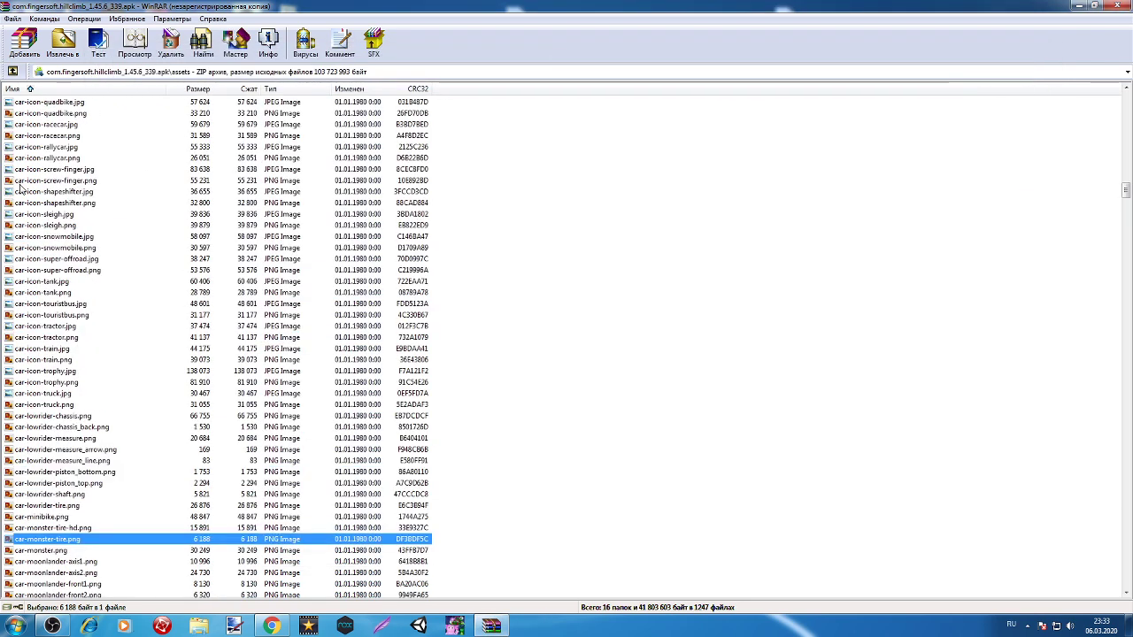
pyautogui.doubleClick(21, 170)
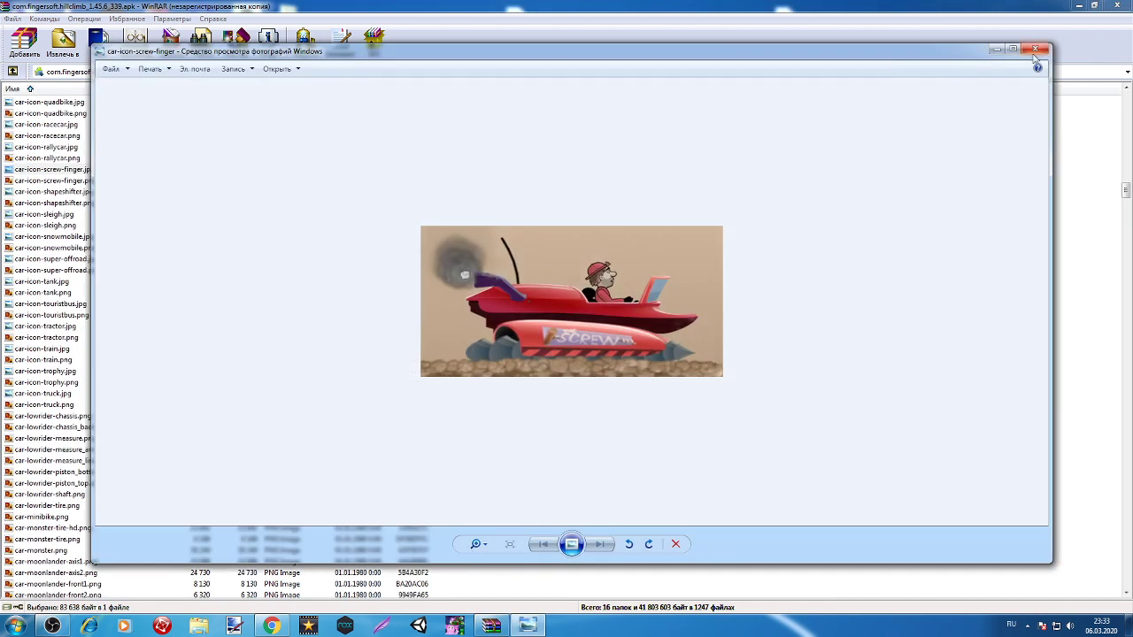
pyautogui.click(1036, 50)
pyautogui.press('Down')
pyautogui.press('Return')
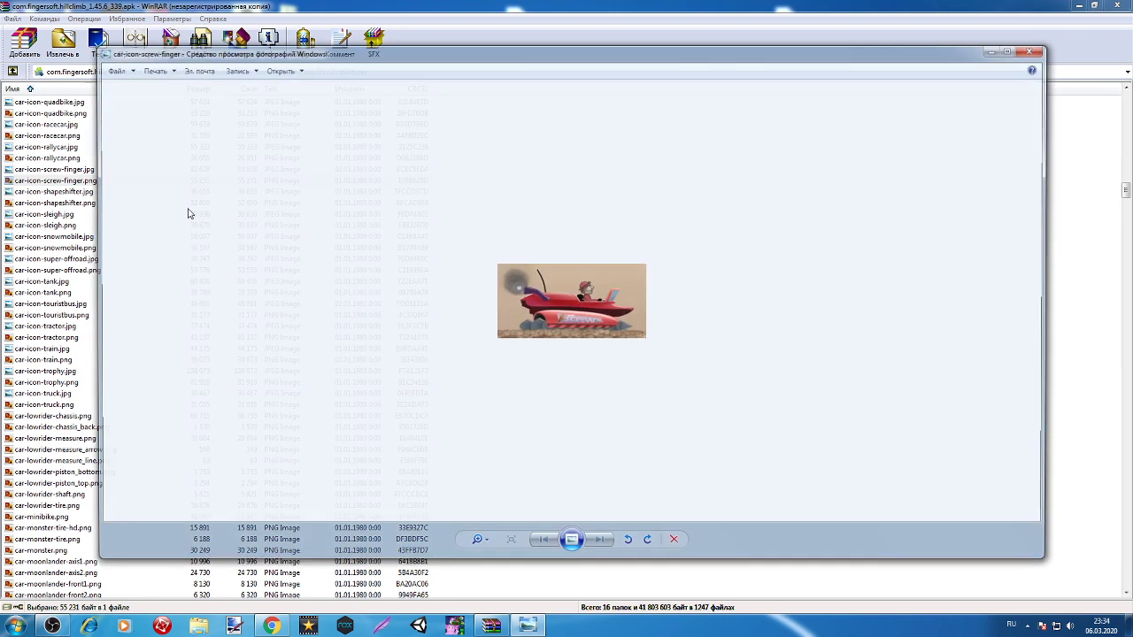
pyautogui.click(1035, 50)
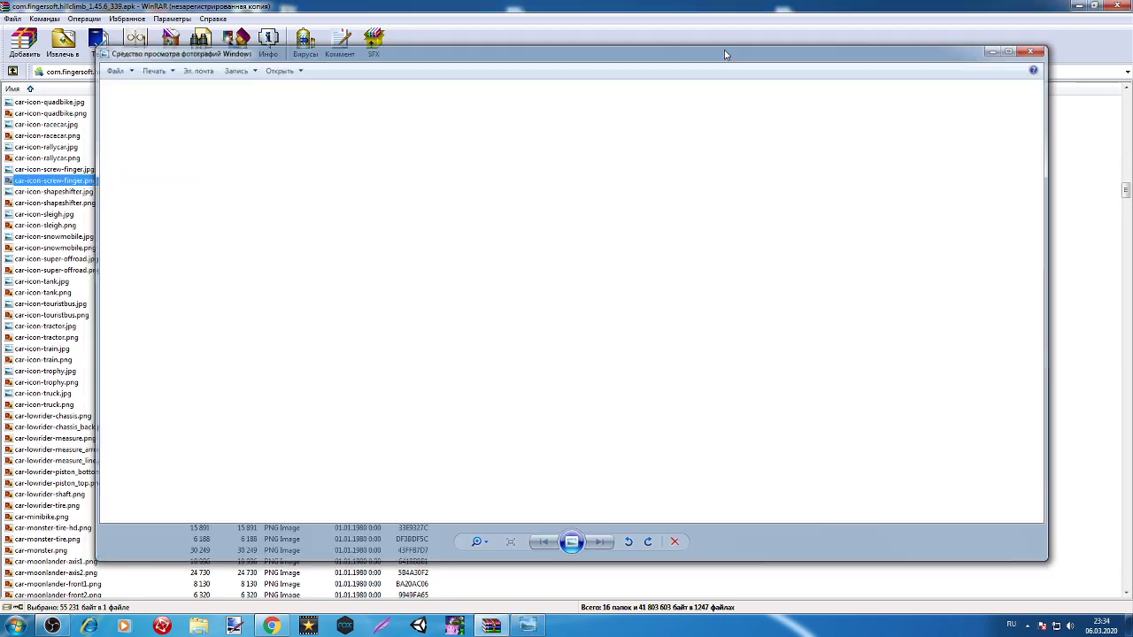
# Preview car-icon-screw-finger.jpg again, view the monster truck body car-monster.png, and close the viewer.
pyautogui.scroll(-1, 100, 200)
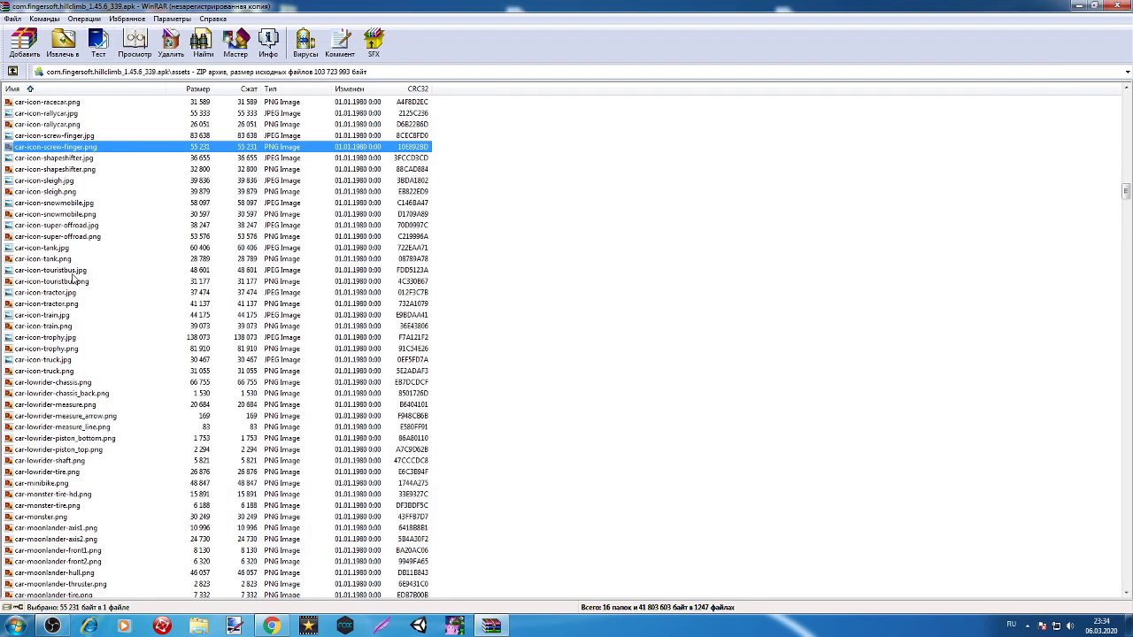
pyautogui.doubleClick(128, 135)
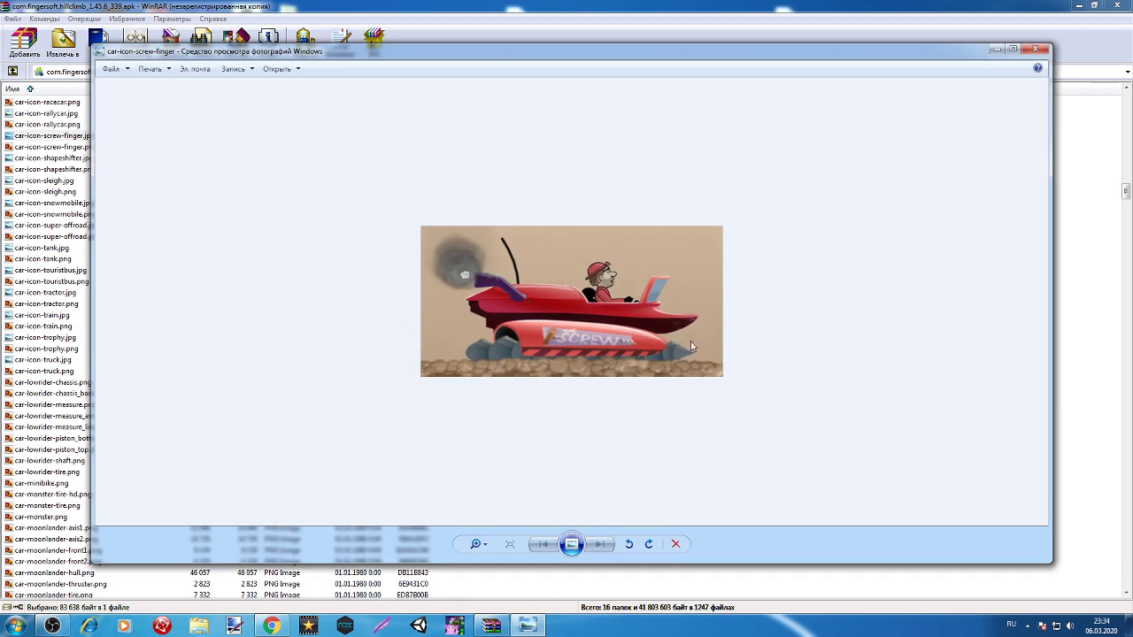
pyautogui.click(1034, 49)
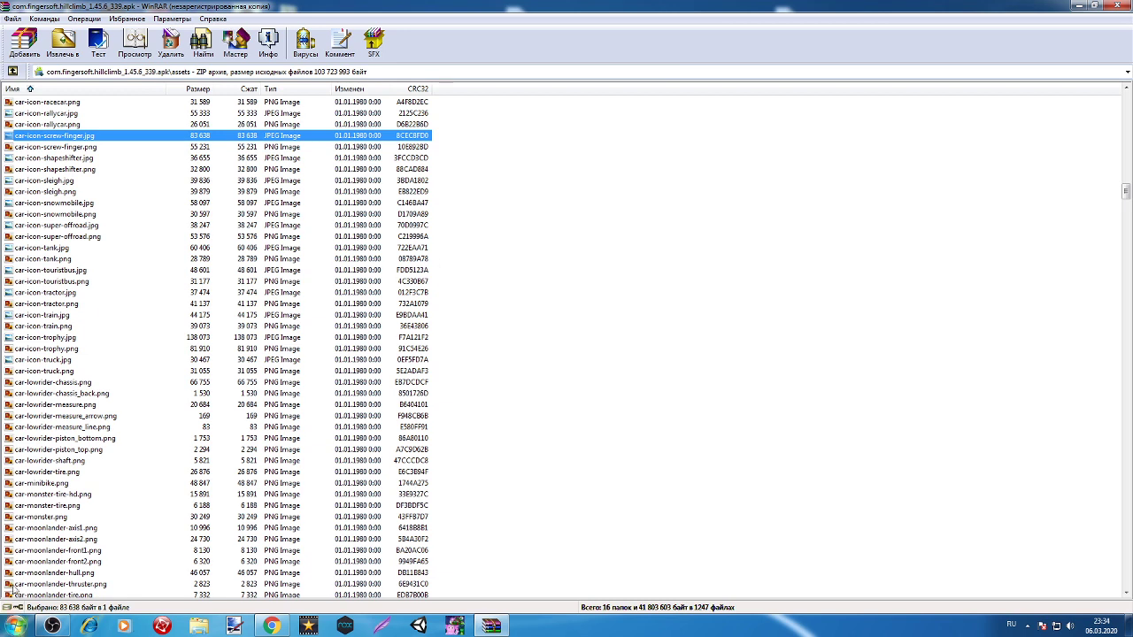
pyautogui.doubleClick(58, 517)
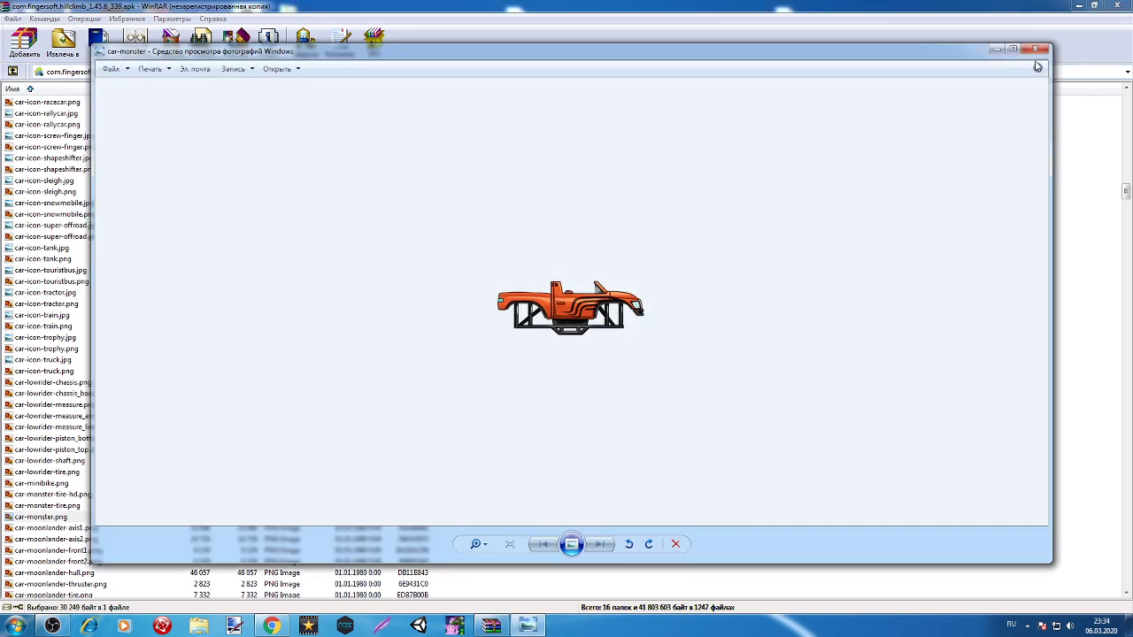
pyautogui.click(1035, 50)
# Restore the archive window to a smaller size, move it clear of the desktop icons and select car-lowrider-measure_arrow.png.
pyautogui.click(1097, 6)
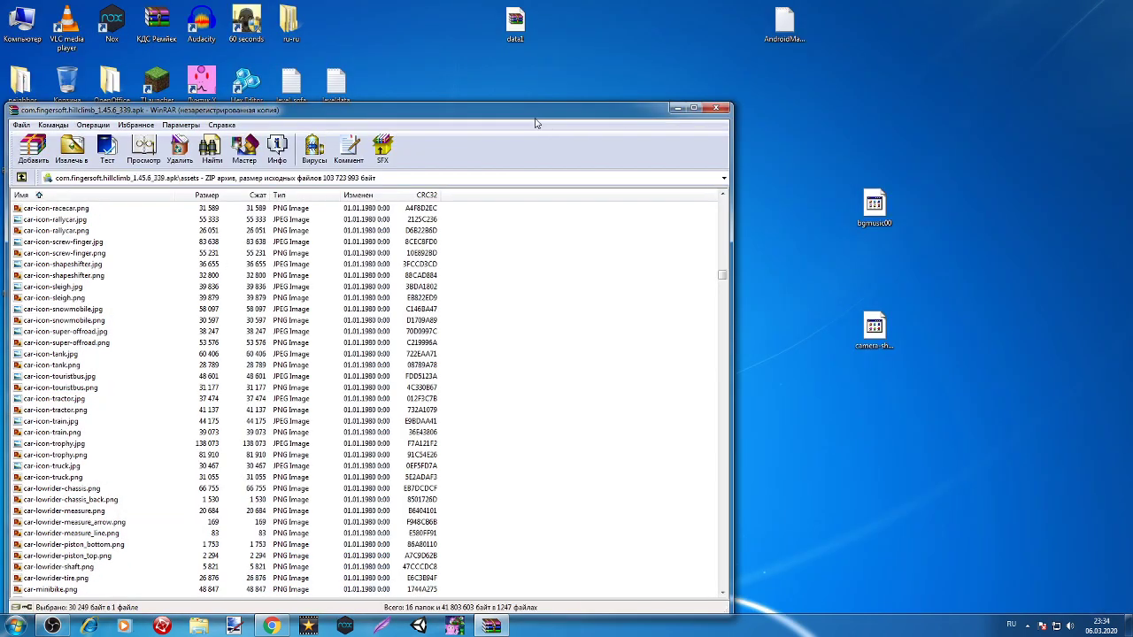
pyautogui.moveTo(544, 111); pyautogui.dragTo(1091, 103)
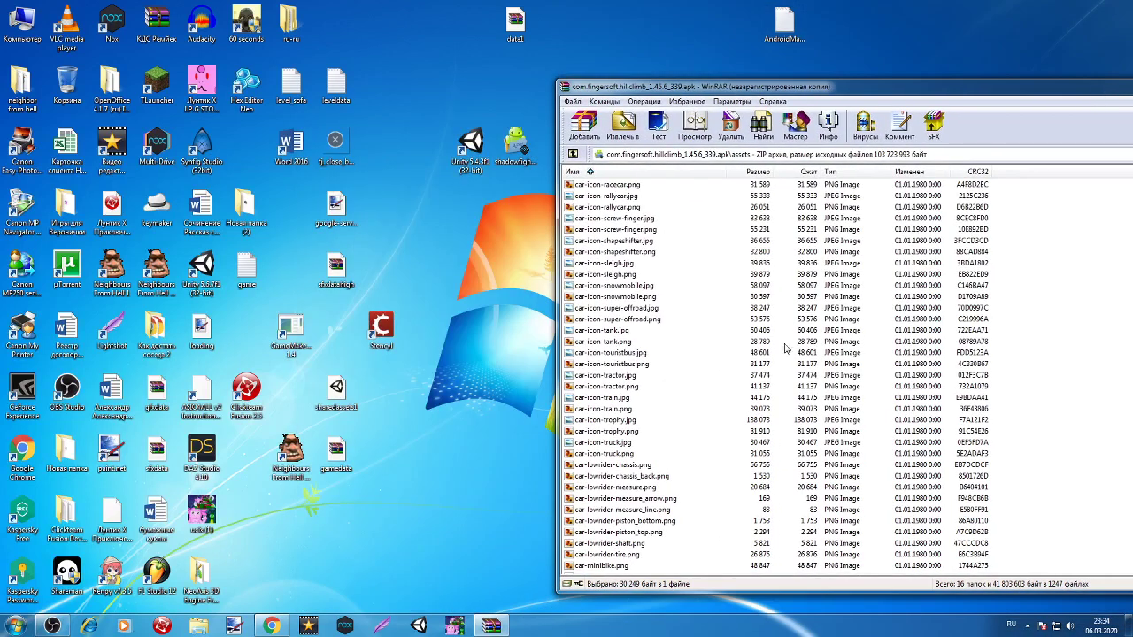
pyautogui.click(629, 500)
pyautogui.click(389, 215)
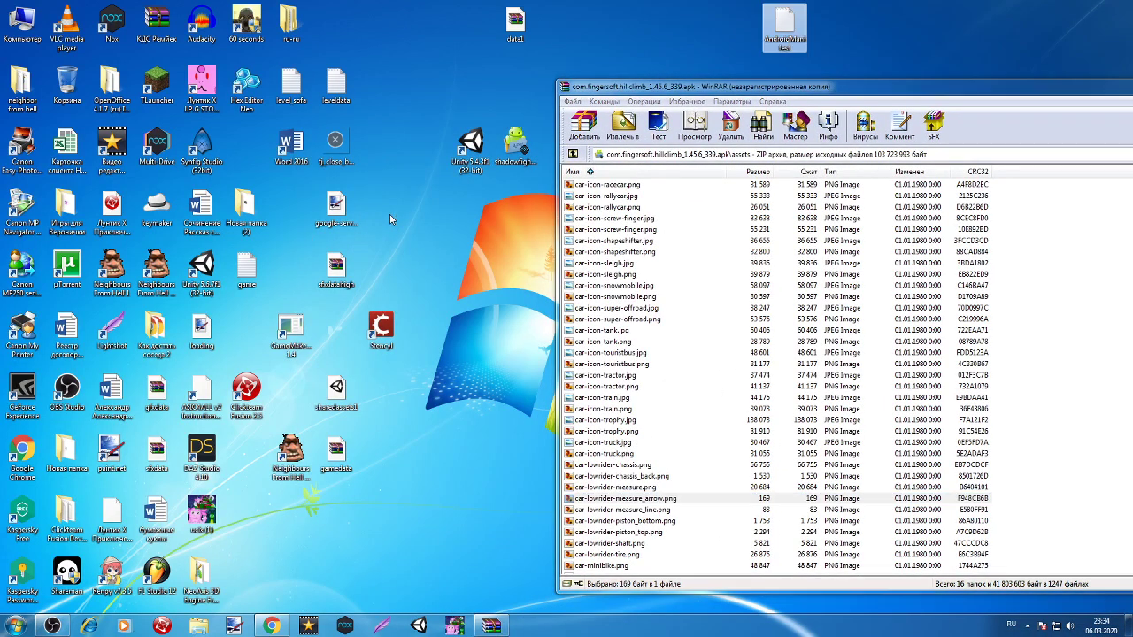
# Move the archive window lower on the desktop and minimize it to reveal all the desktop icons.
pyautogui.click(1096, 95)
pyautogui.moveTo(1096, 95); pyautogui.dragTo(599, 289)
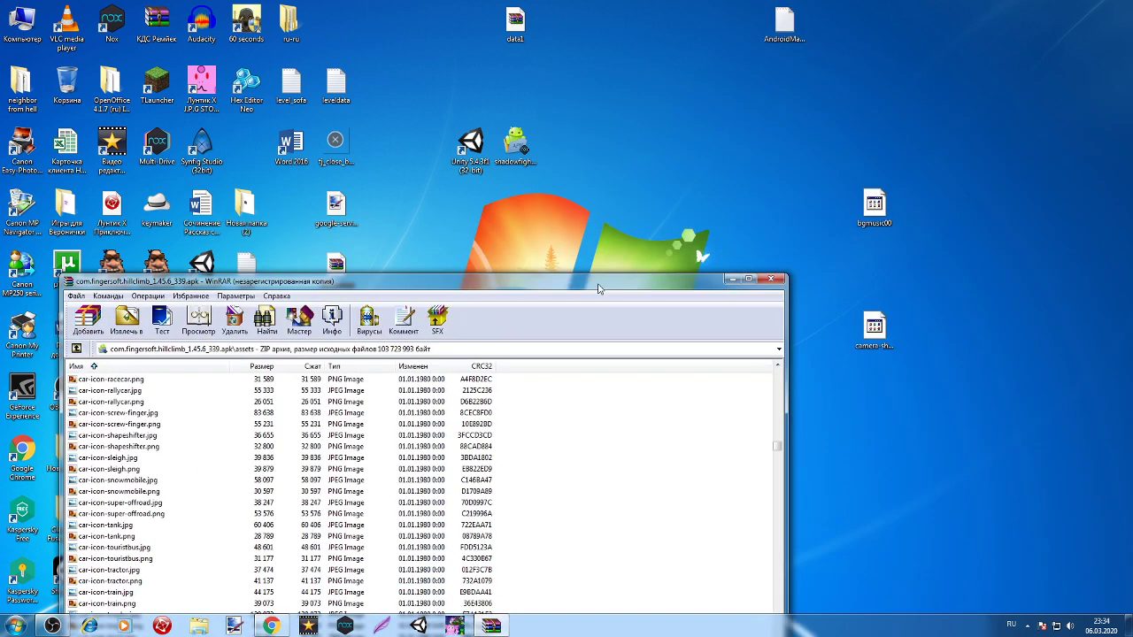
pyautogui.click(732, 280)
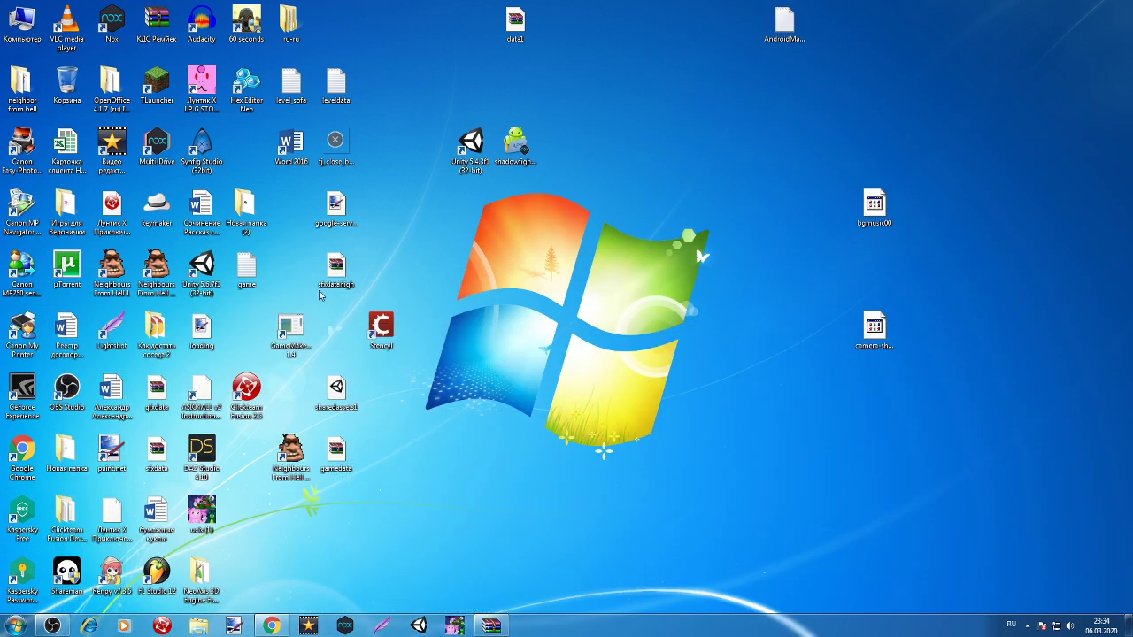
pyautogui.moveTo(492, 354); pyautogui.dragTo(448, 513)
# Extract car-lowrider-measure_arrow.png from the archive to the desktop folder Новая папка (2), then open the folder and preview the extracted image.
pyautogui.click(493, 627)
pyautogui.moveTo(338, 95); pyautogui.dragTo(804, 41)
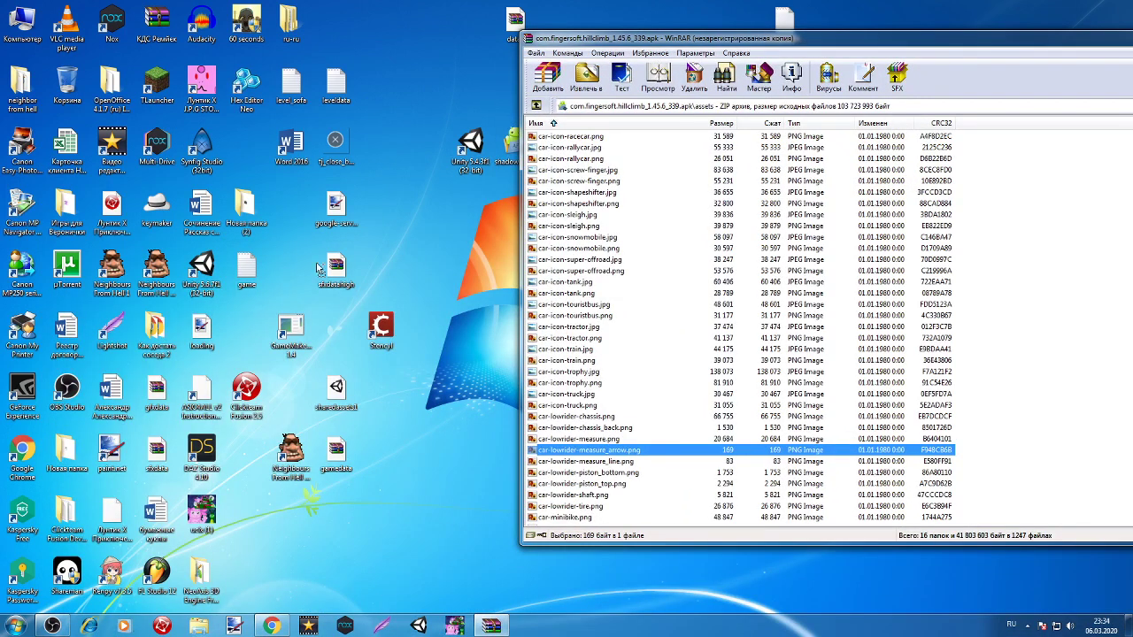
pyautogui.doubleClick(250, 206)
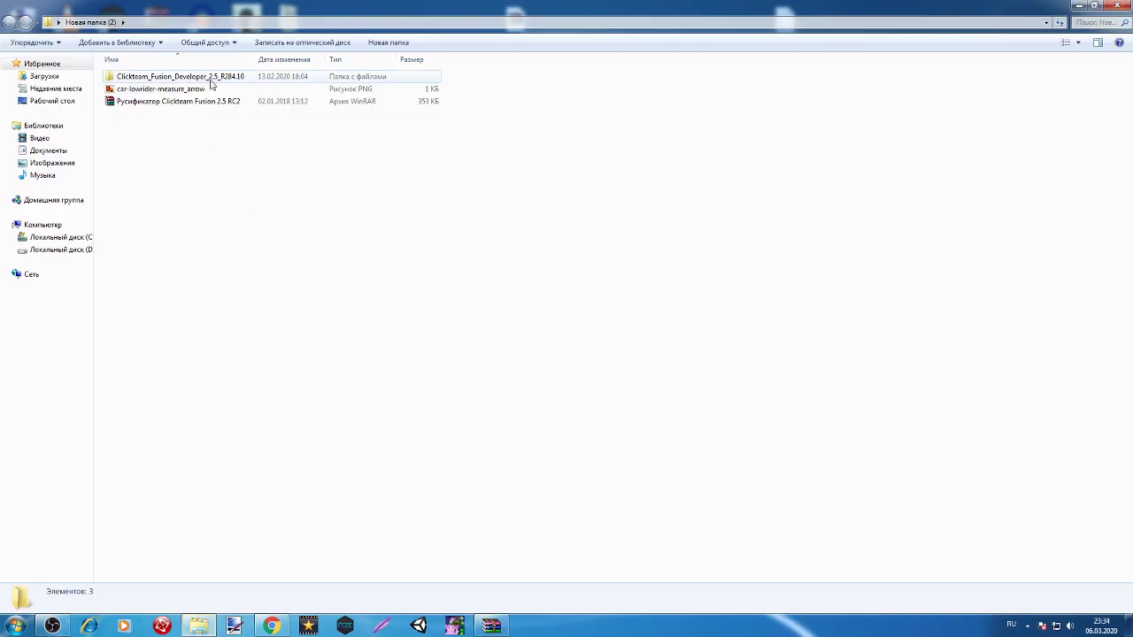
pyautogui.doubleClick(177, 88)
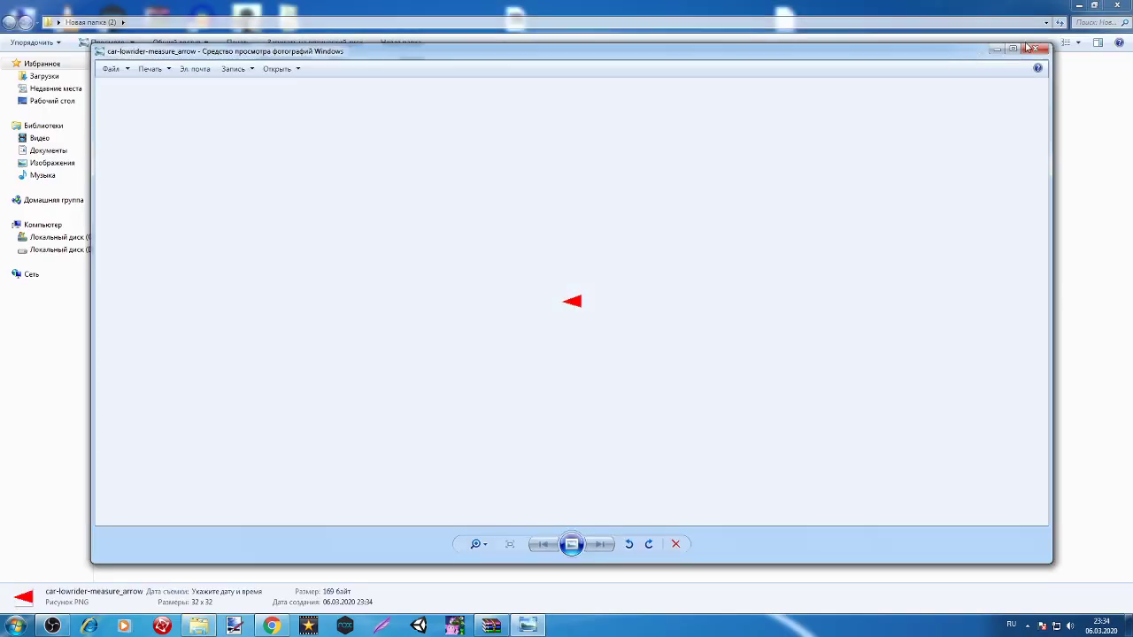
pyautogui.click(1029, 48)
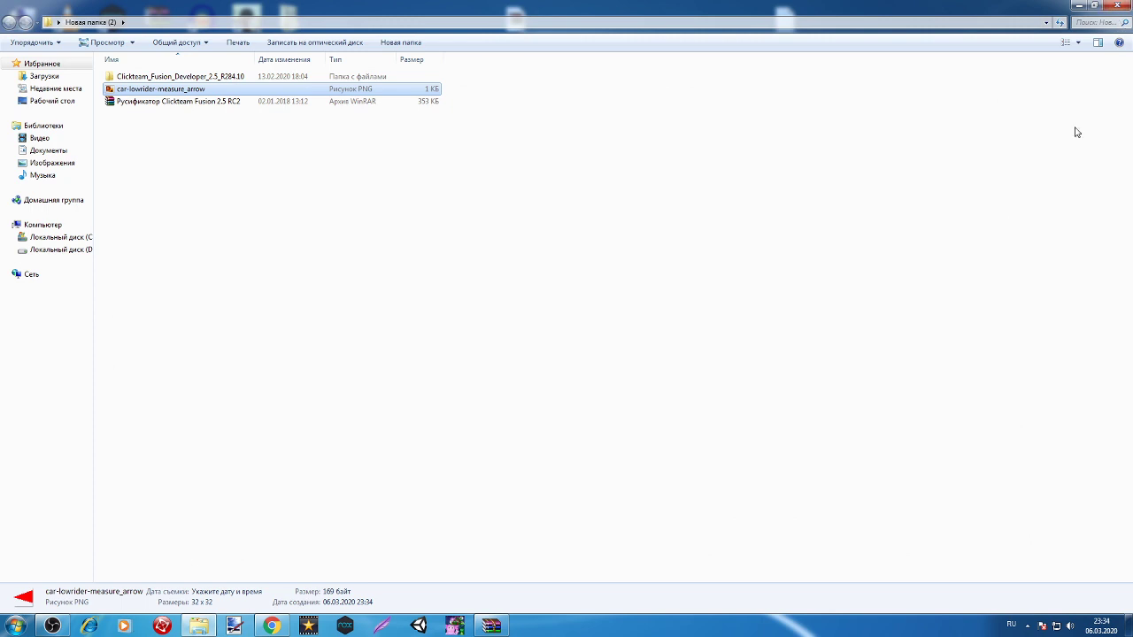
# Return to the archive window over the open folder, preview car-monster.png in the assets list and close the viewer.
pyautogui.click(492, 626)
pyautogui.press('Up')
pyautogui.press('Up')
pyautogui.press('Up')
pyautogui.press('Up')
pyautogui.press('Up')
pyautogui.press('Up')
pyautogui.press('Up')
pyautogui.press('Up')
pyautogui.press('Up')
pyautogui.press('Up')
pyautogui.press('Up')
pyautogui.press('Up')
pyautogui.press('Up')
pyautogui.press('Up')
pyautogui.press('Up')
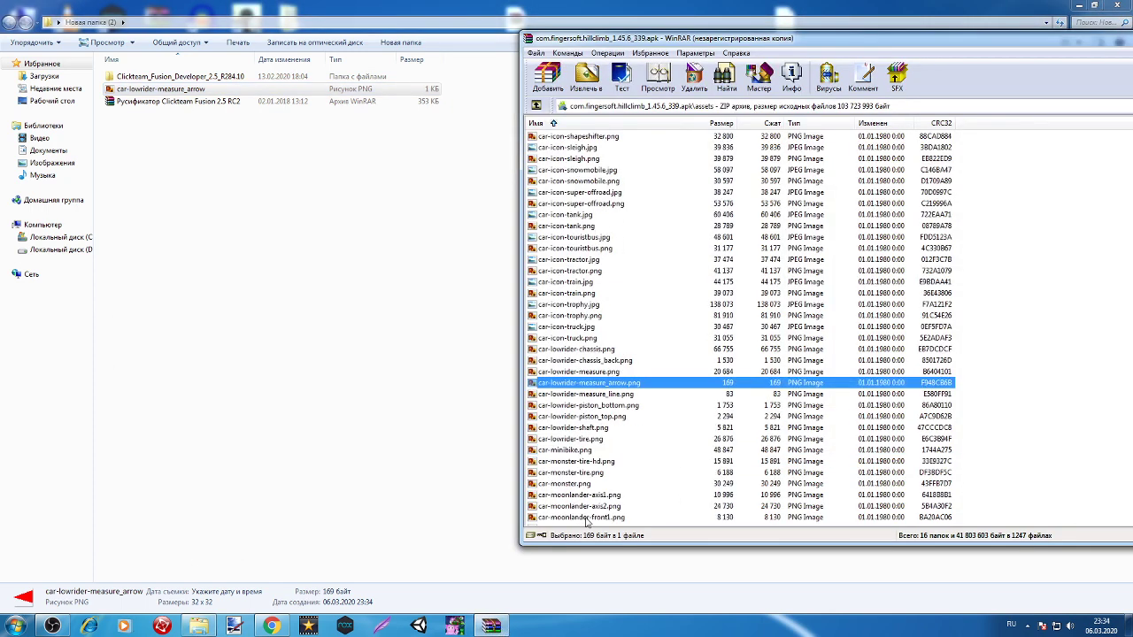
pyautogui.doubleClick(595, 383)
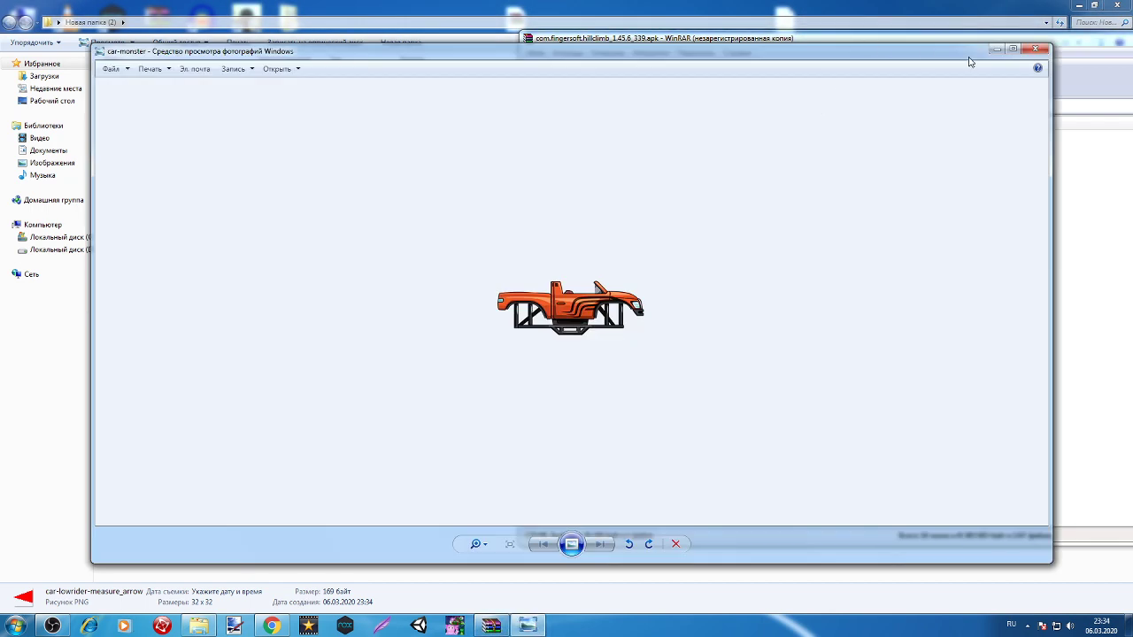
pyautogui.click(1038, 49)
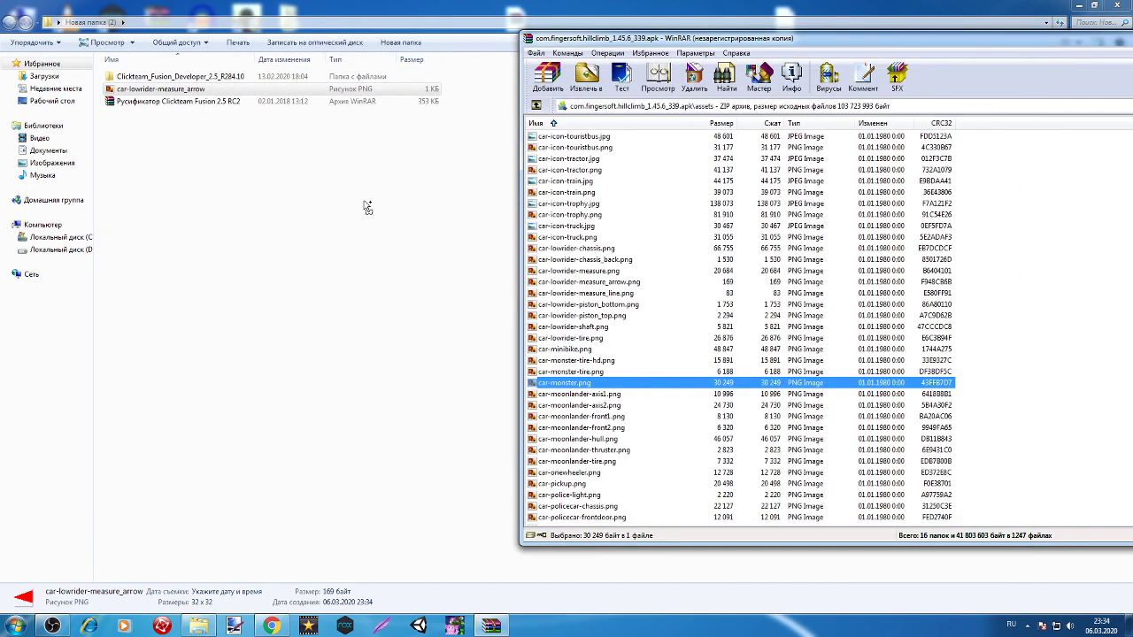
# Extract car-monster.png from the archive to the folder Новая папка (2) and preview the extracted image.
pyautogui.click(261, 169)
pyautogui.doubleClick(203, 103)
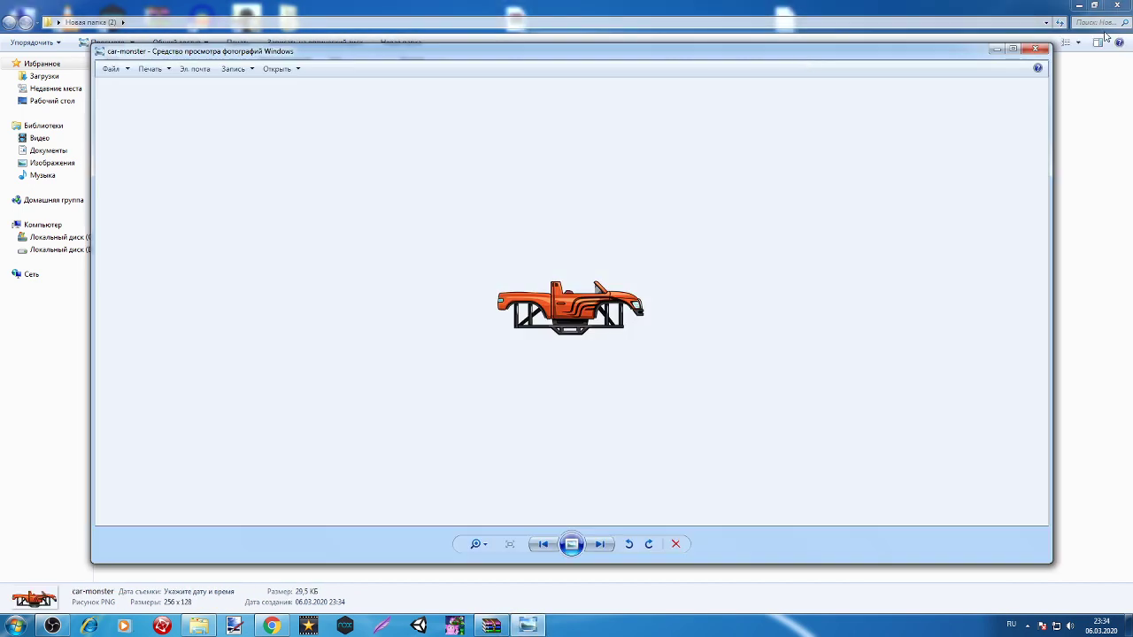
pyautogui.click(1035, 49)
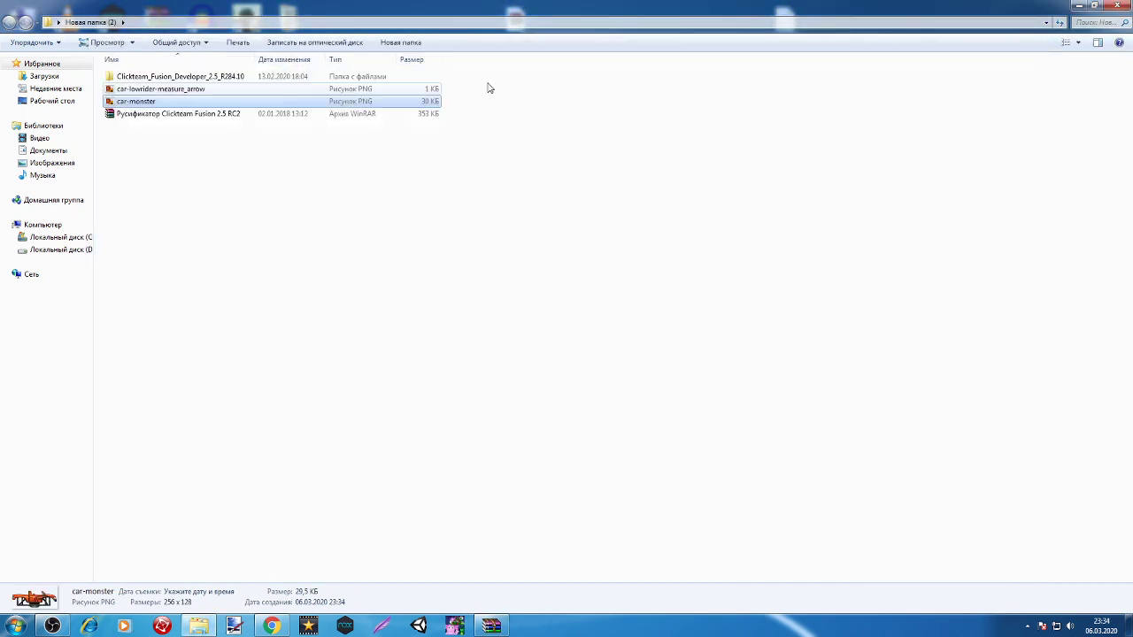
# Open the extracted car-monster image in paint.net and dismiss the program update offer.
pyautogui.rightClick(276, 106)
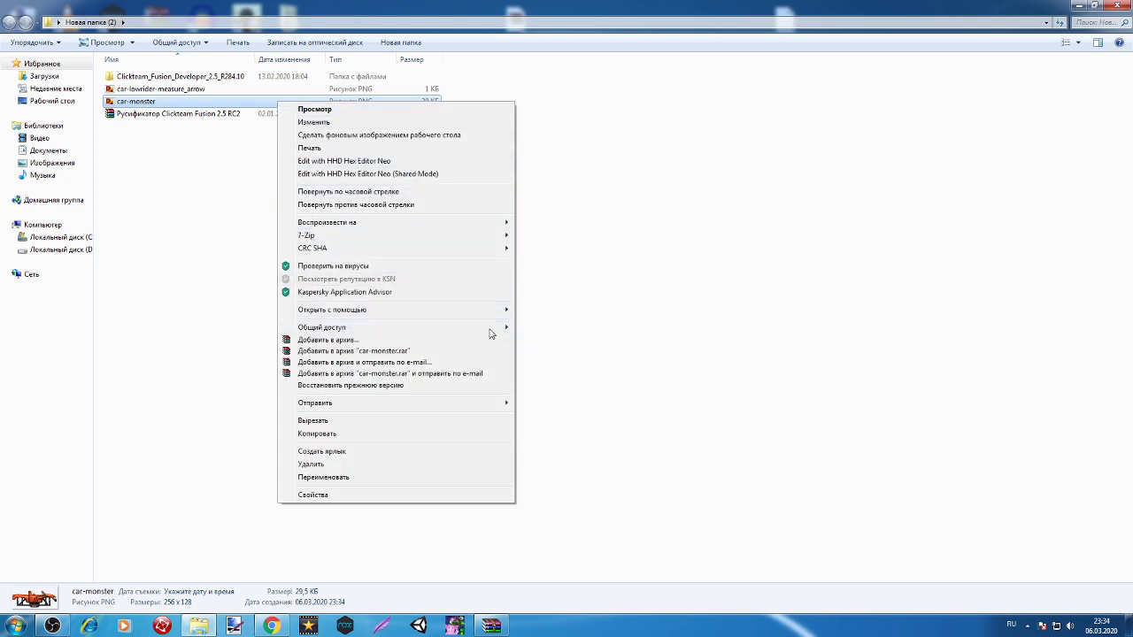
pyautogui.moveTo(416, 310)
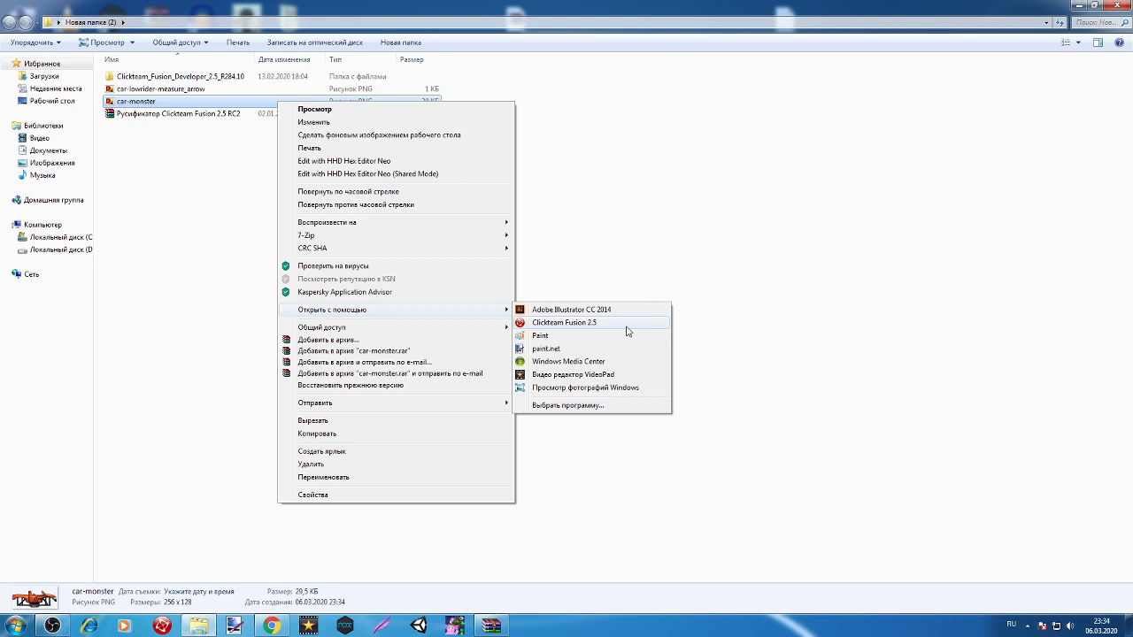
pyautogui.click(545, 349)
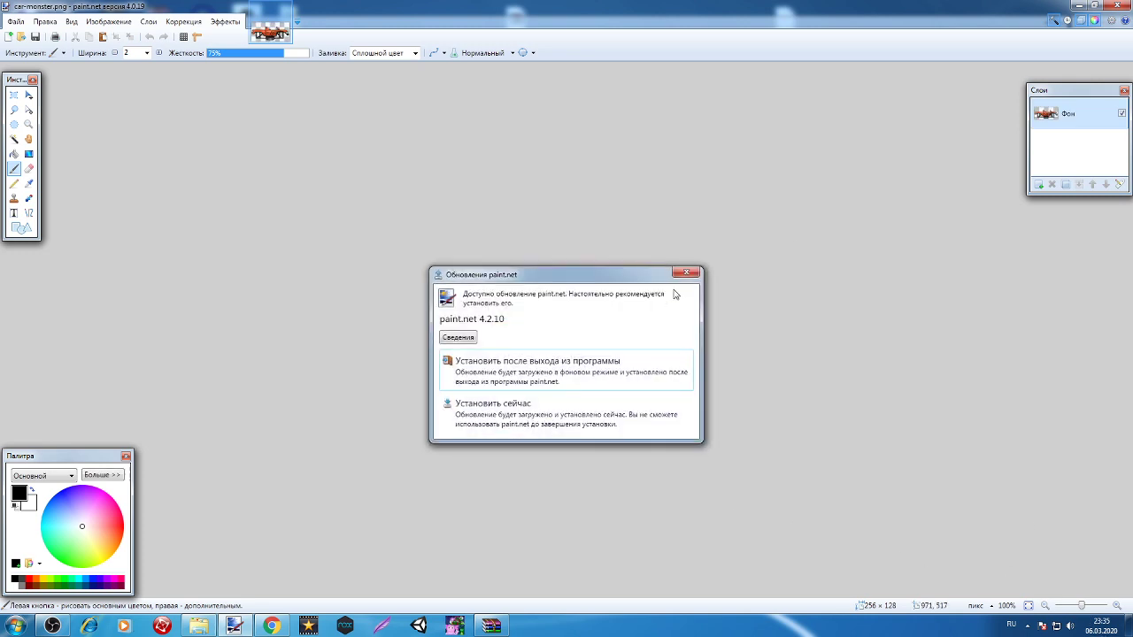
pyautogui.click(687, 273)
# Scribble freehand black brush strokes, width 2, across the orange body of the monster truck.
pyautogui.moveTo(1081, 606); pyautogui.dragTo(1107, 605)
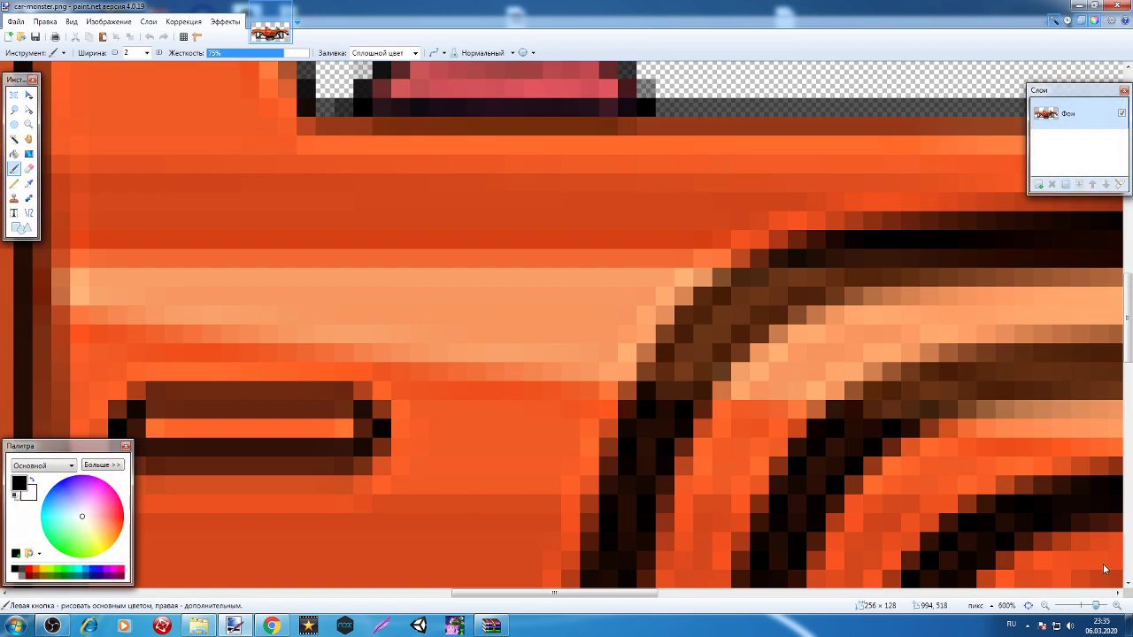
pyautogui.moveTo(434, 473)
pyautogui.mouseDown()
pyautogui.moveTo(513, 381)
pyautogui.moveTo(260, 374)
pyautogui.moveTo(53, 318)
pyautogui.moveTo(385, 336)
pyautogui.moveTo(494, 493)
pyautogui.moveTo(516, 397)
pyautogui.moveTo(446, 129)
pyautogui.moveTo(655, 473)
pyautogui.moveTo(241, 166)
pyautogui.moveTo(623, 268)
pyautogui.moveTo(877, 274)
pyautogui.mouseUp()
pyautogui.click(1104, 607)
pyautogui.moveTo(1103, 608)
pyautogui.mouseDown()
pyautogui.moveTo(1080, 607)
pyautogui.moveTo(1090, 607)
pyautogui.mouseUp()
pyautogui.moveTo(431, 263)
pyautogui.mouseDown()
pyautogui.moveTo(611, 301)
pyautogui.moveTo(443, 247)
pyautogui.moveTo(305, 260)
pyautogui.moveTo(432, 248)
pyautogui.moveTo(363, 247)
pyautogui.moveTo(394, 228)
pyautogui.moveTo(782, 255)
pyautogui.moveTo(624, 270)
pyautogui.moveTo(646, 324)
pyautogui.moveTo(659, 270)
pyautogui.mouseUp()
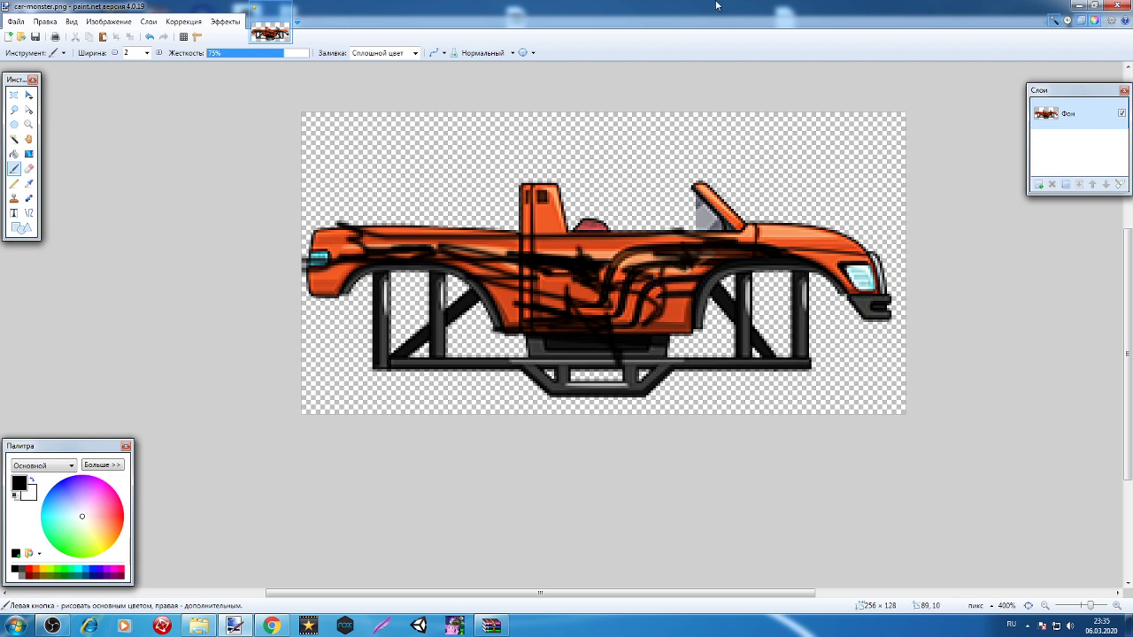
# Close paint.net and save the changes to car-monster.png with automatic color depth detection.
pyautogui.click(1122, 4)
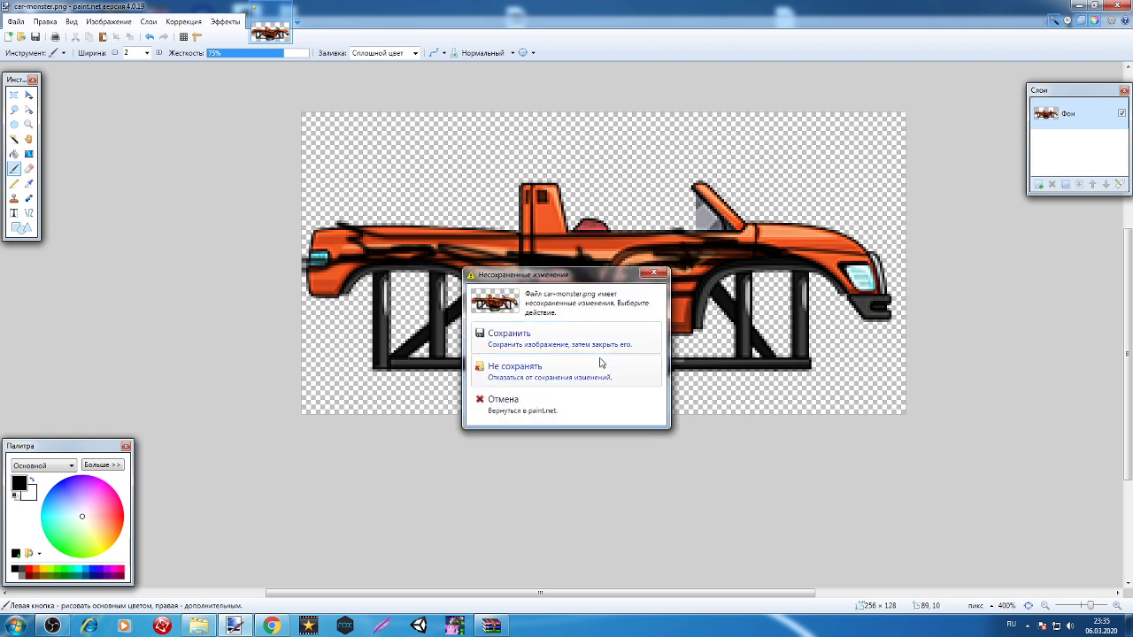
pyautogui.click(576, 333)
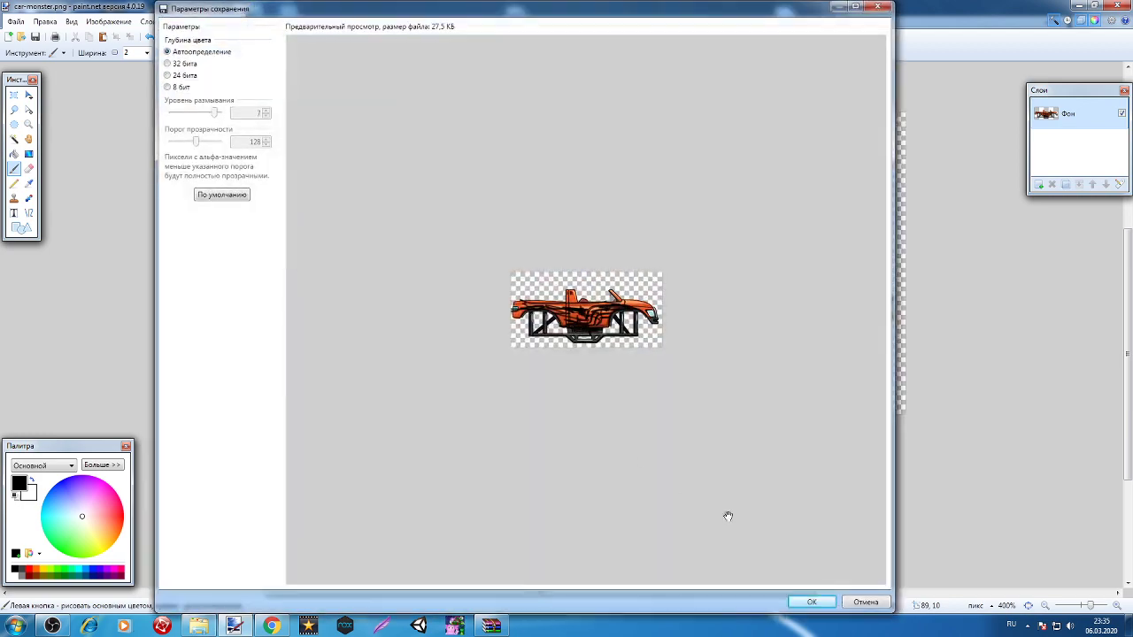
pyautogui.click(810, 602)
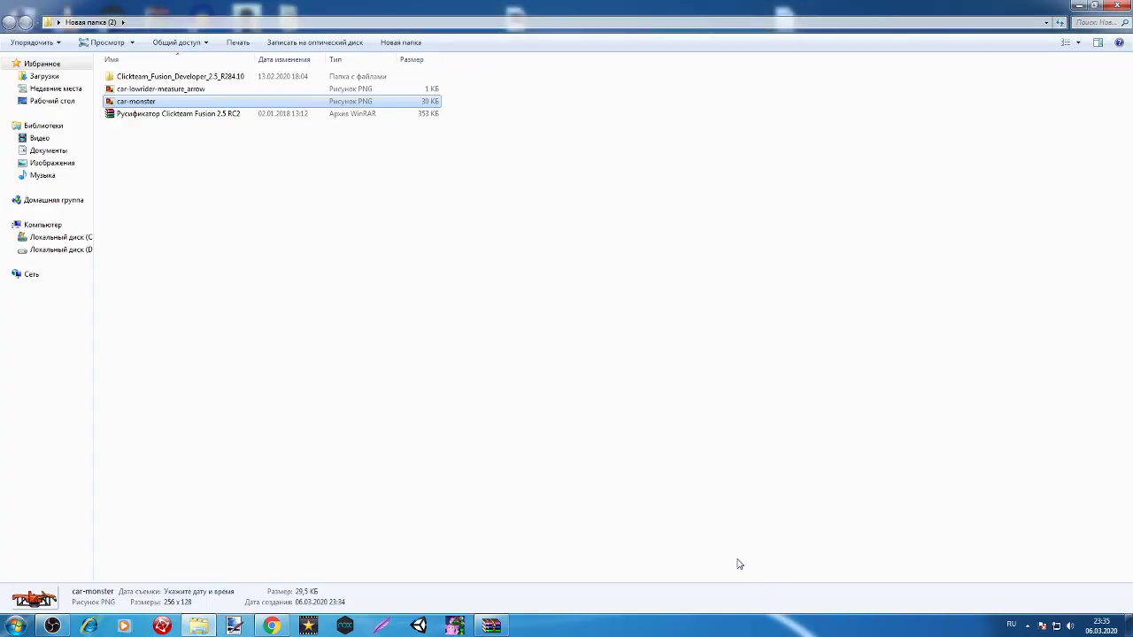
# Add the edited car-monster.png to the APK's assets folder in WinRAR, keeping the add-and-replace update method.
pyautogui.click(492, 625)
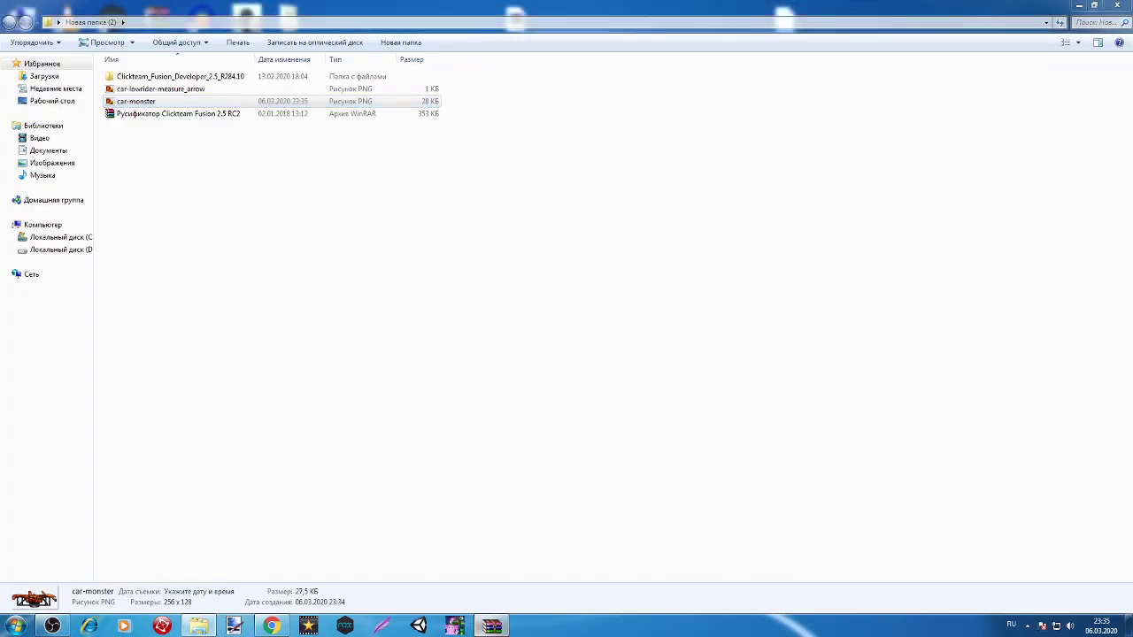
pyautogui.moveTo(901, 371); pyautogui.dragTo(983, 391)
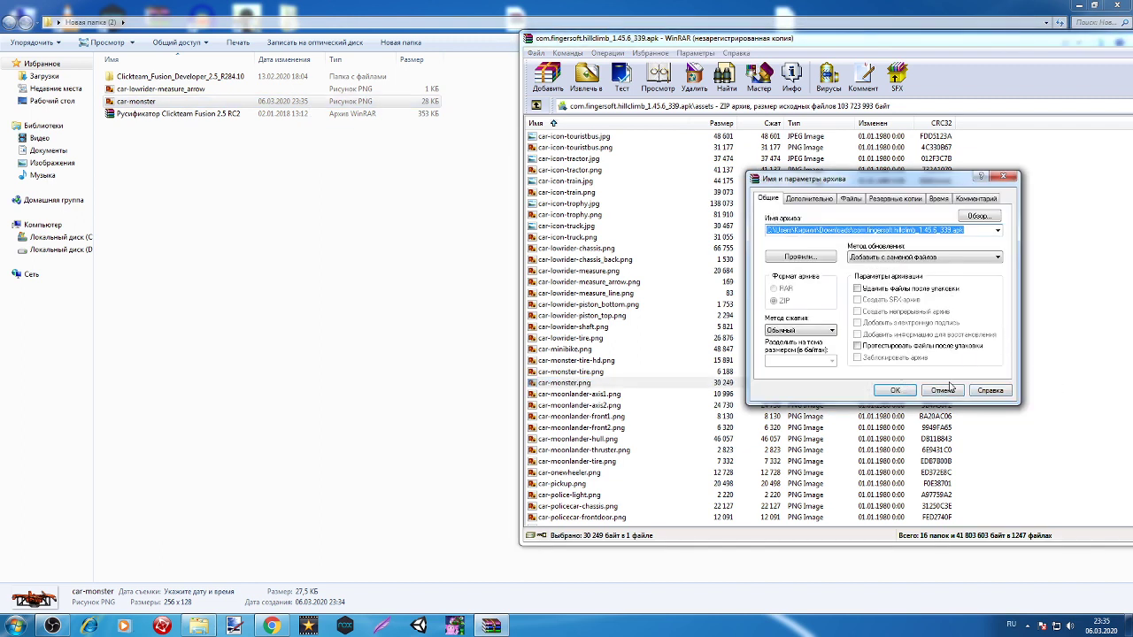
pyautogui.click(912, 395)
# Preview car-monster.png from the archive's assets folder to check the edited texture, and close the photo viewer.
pyautogui.scroll(-20, 619, 392)
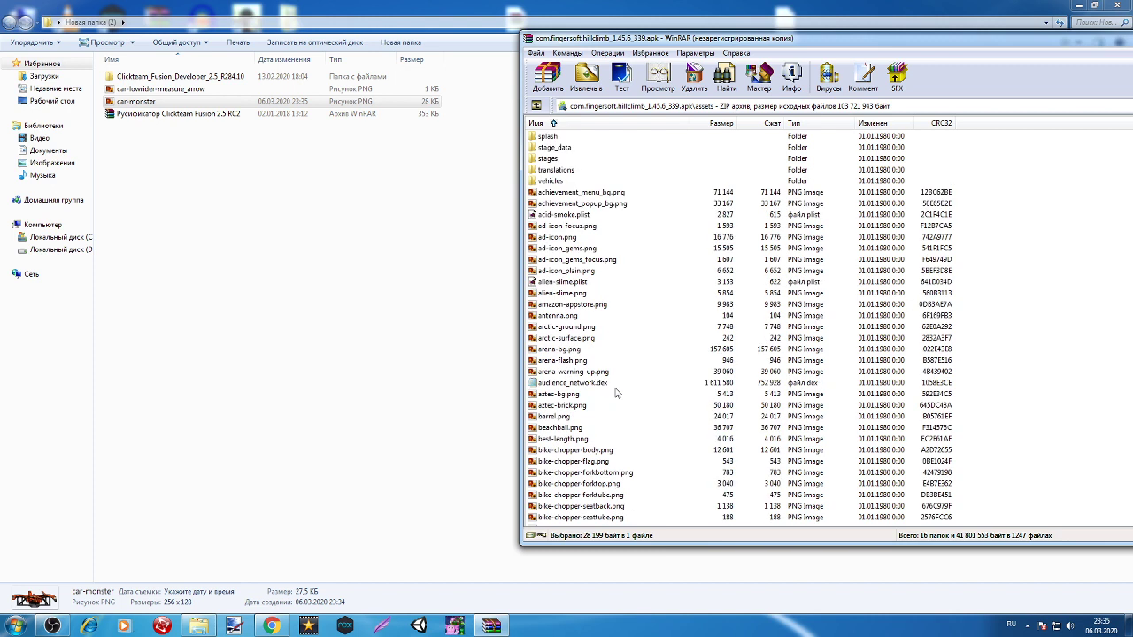
pyautogui.scroll(-20, 615, 436)
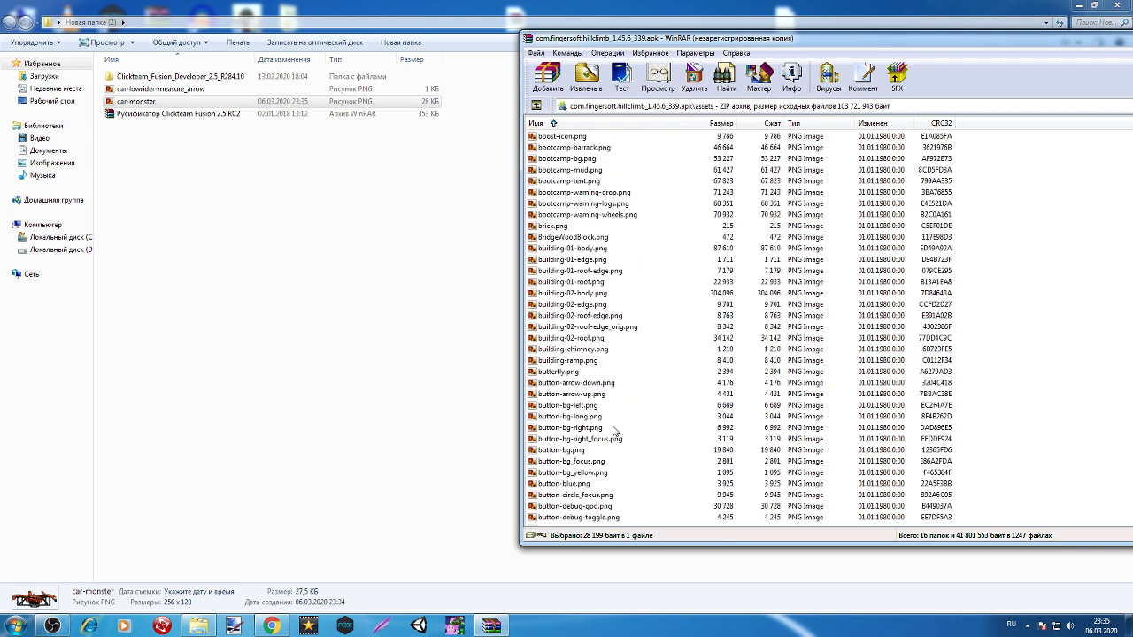
pyautogui.scroll(-20, 619, 461)
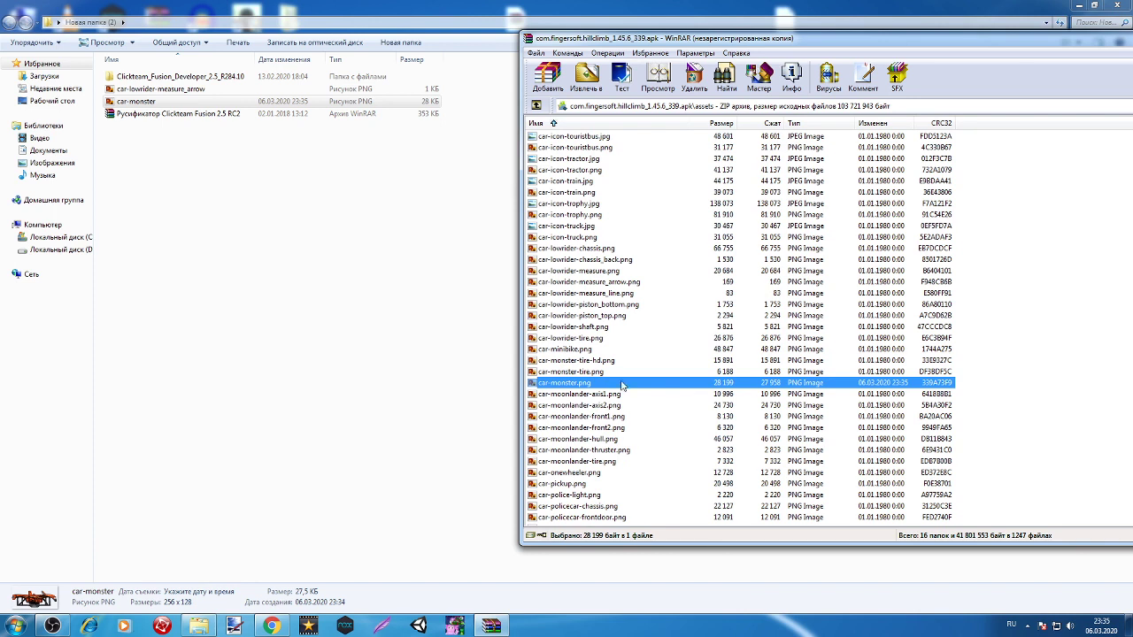
pyautogui.doubleClick(622, 387)
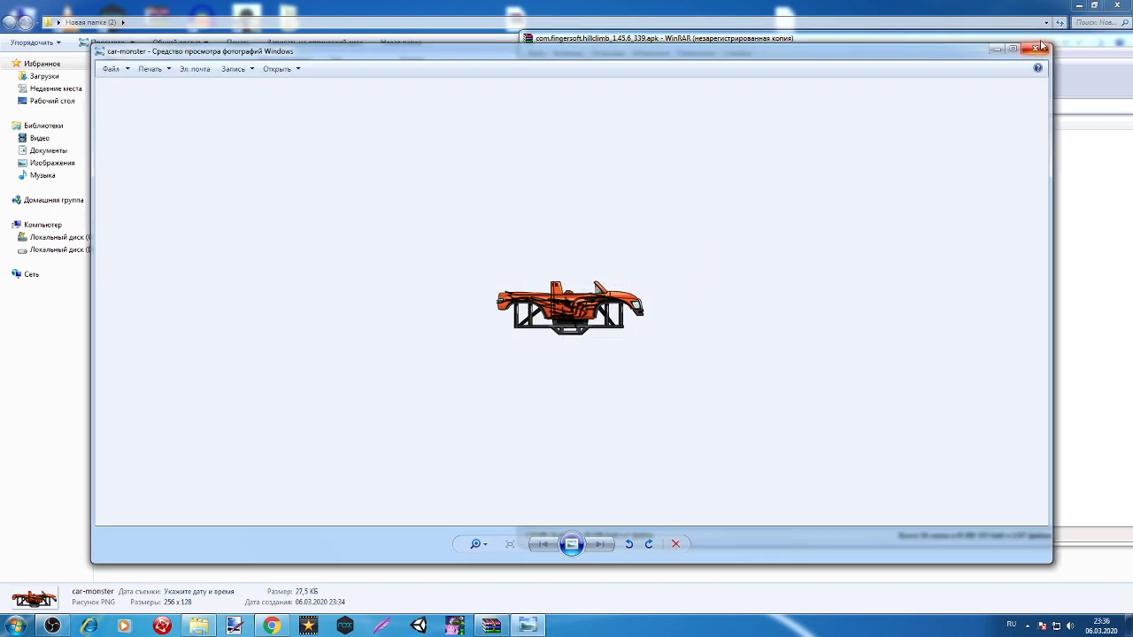
pyautogui.click(1042, 44)
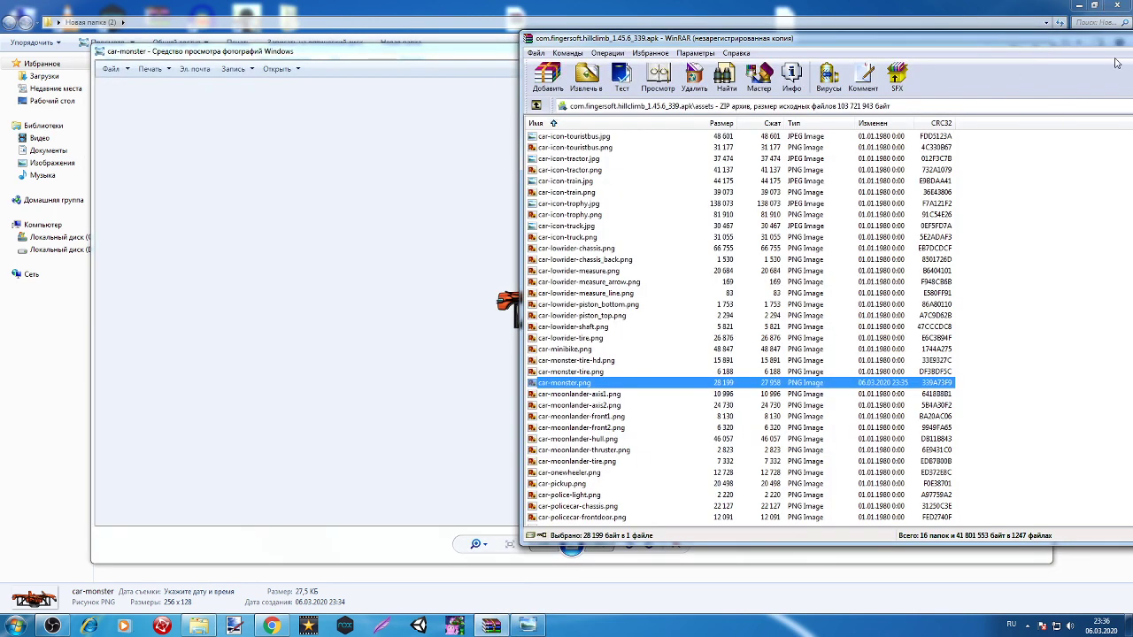
pyautogui.moveTo(1102, 40); pyautogui.dragTo(831, 70)
pyautogui.scroll(8, 449, 350)
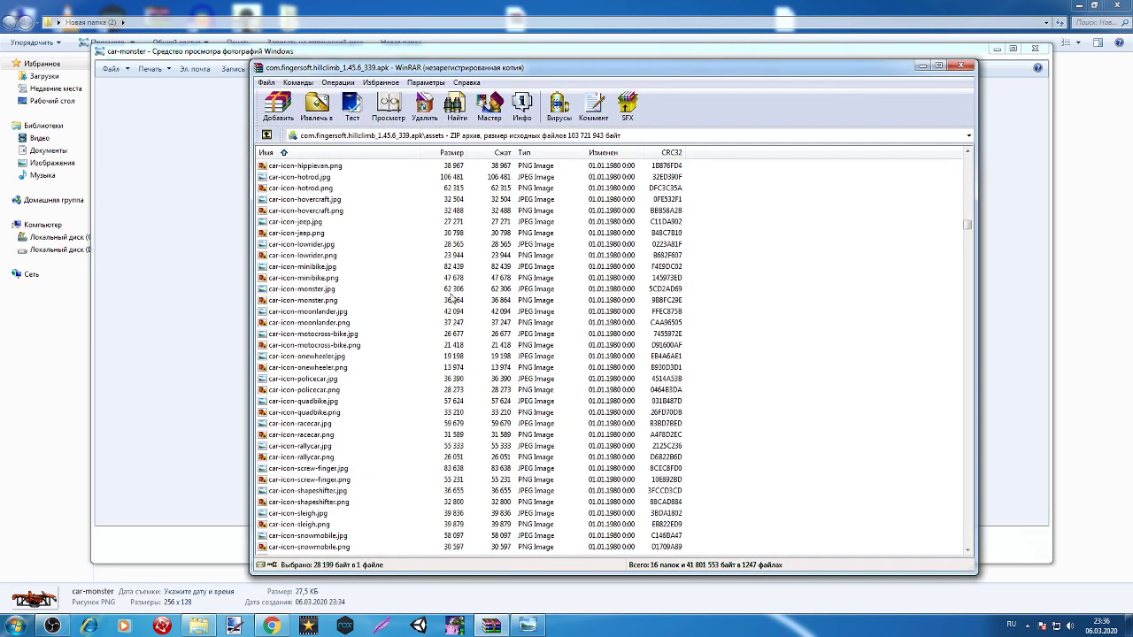
pyautogui.click(1034, 50)
# Open the audio folder inside the archive's assets folder and minimize the archive window.
pyautogui.scroll(13, 496, 311)
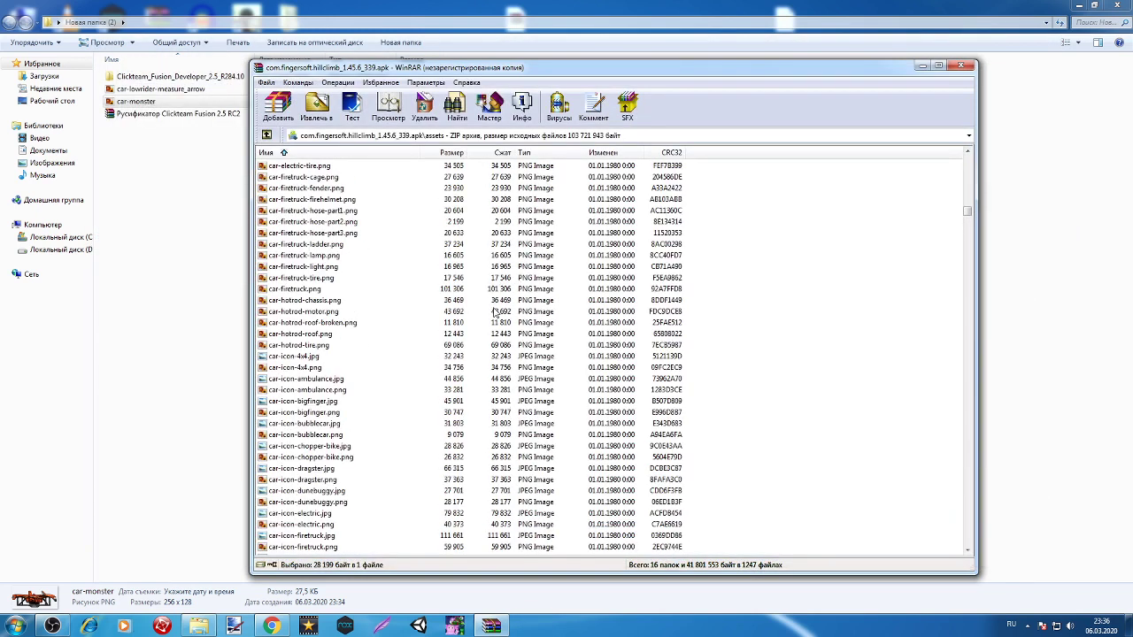
pyautogui.scroll(20, 496, 311)
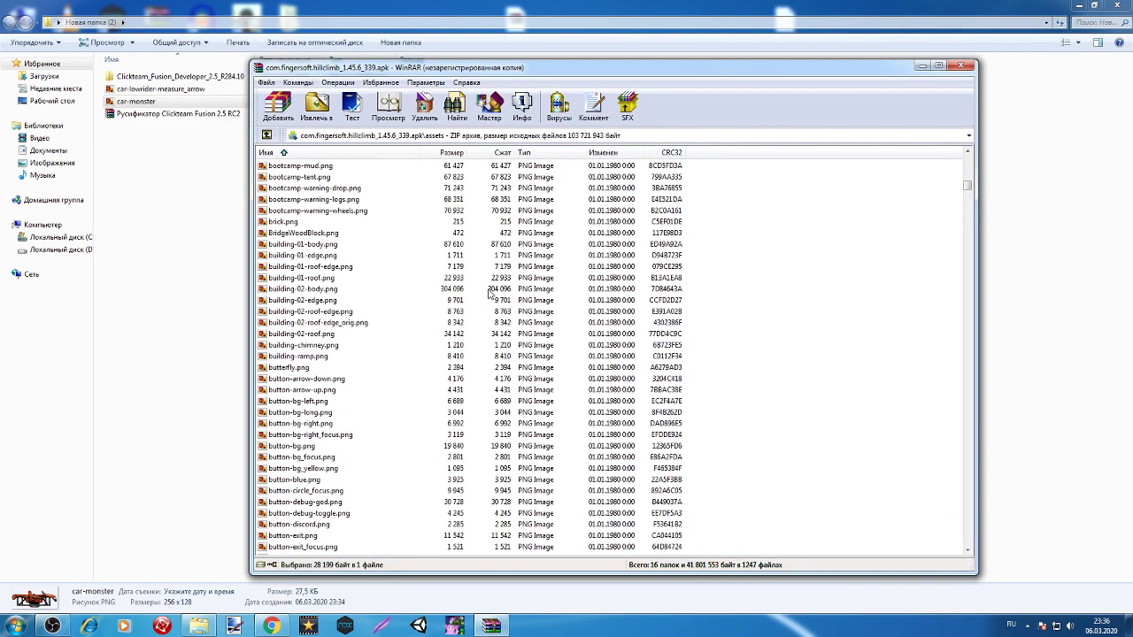
pyautogui.scroll(20, 490, 294)
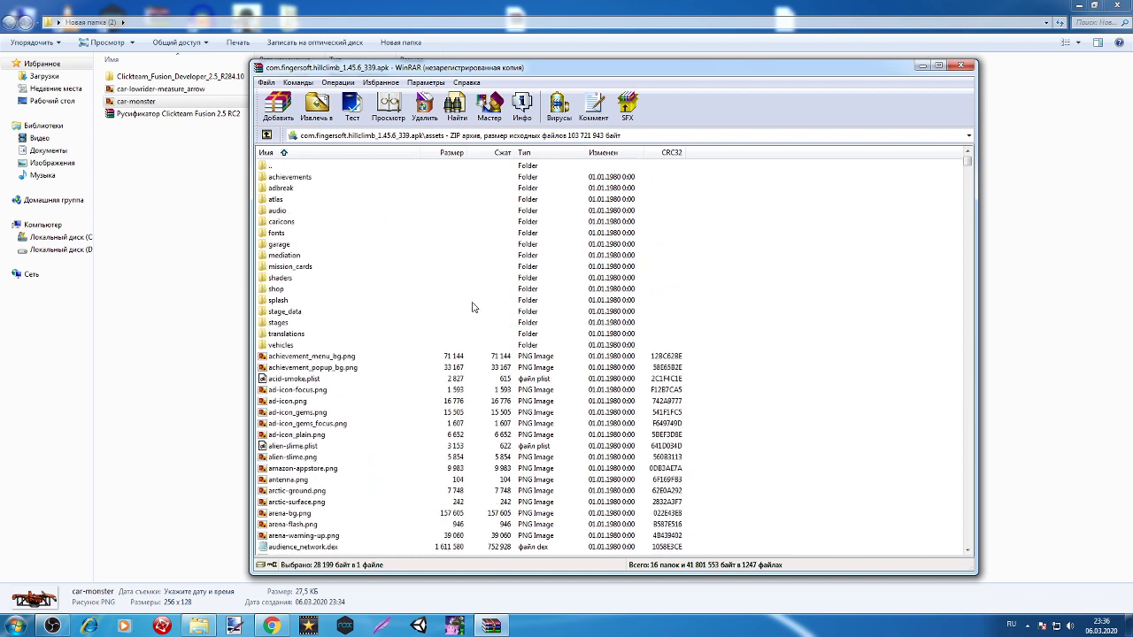
pyautogui.click(278, 211)
pyautogui.moveTo(802, 214); pyautogui.dragTo(316, 221)
pyautogui.doubleClick(316, 215)
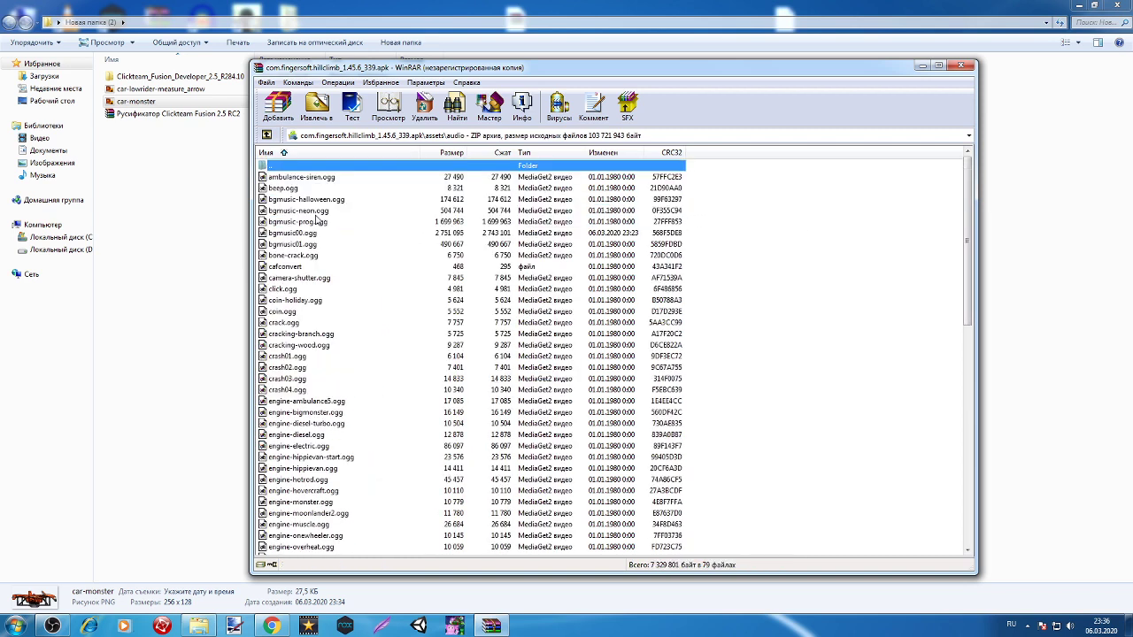
pyautogui.moveTo(902, 190); pyautogui.dragTo(868, 58)
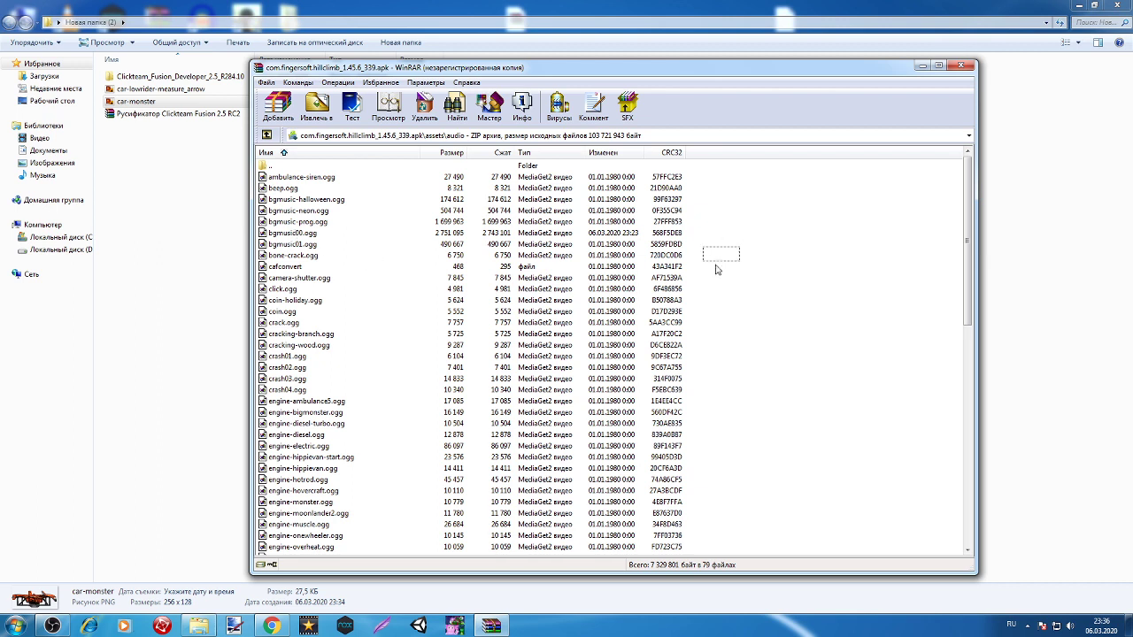
pyautogui.moveTo(717, 269); pyautogui.dragTo(741, 474)
pyautogui.click(922, 66)
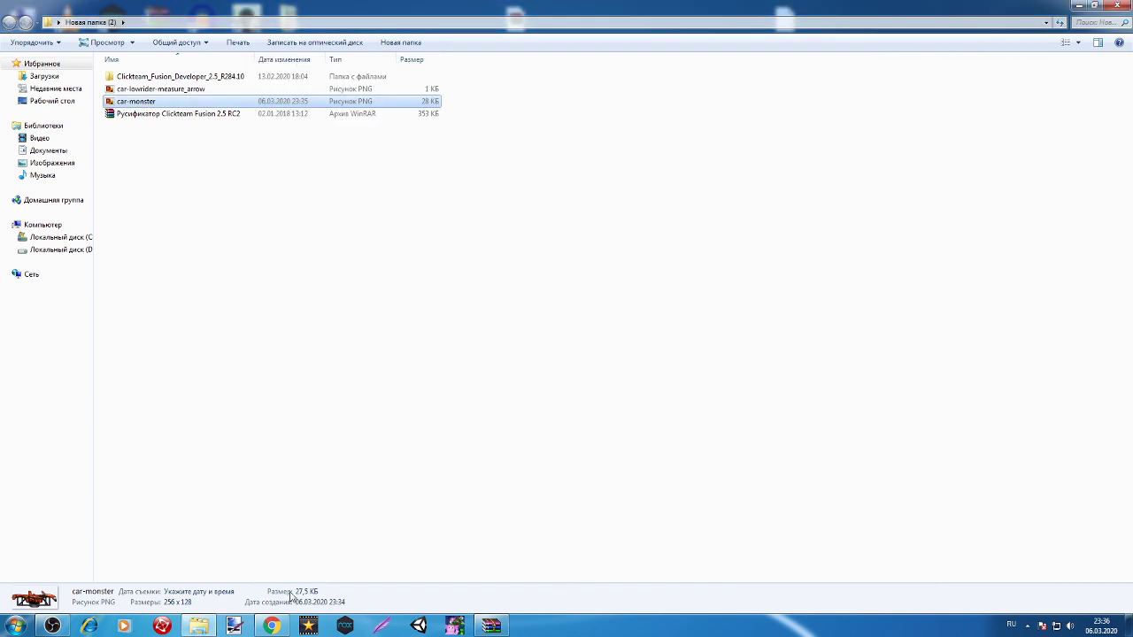
# Switch to Chrome and search Yandex in a new tab for "из mp3 в ogg".
pyautogui.click(282, 630)
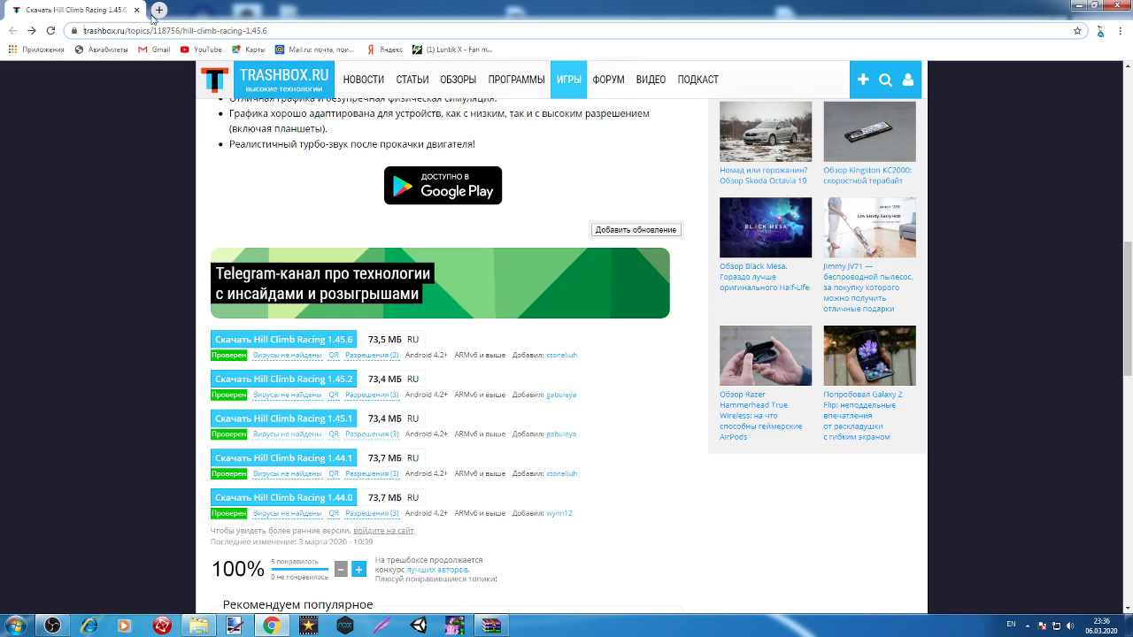
pyautogui.click(160, 10)
pyautogui.click(385, 50)
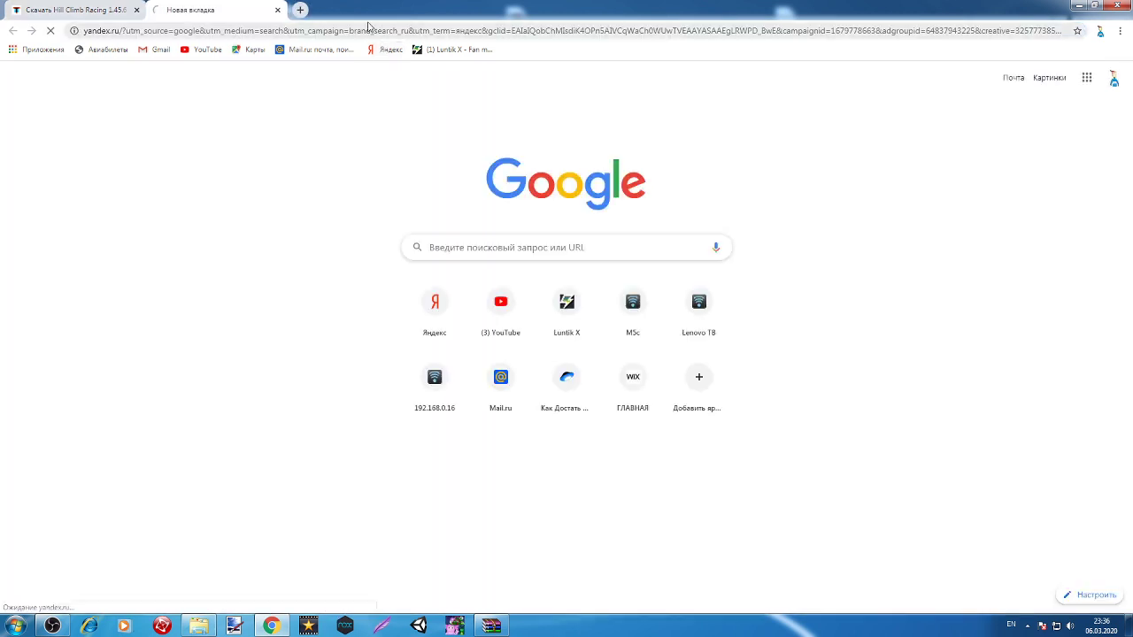
pyautogui.click(435, 251)
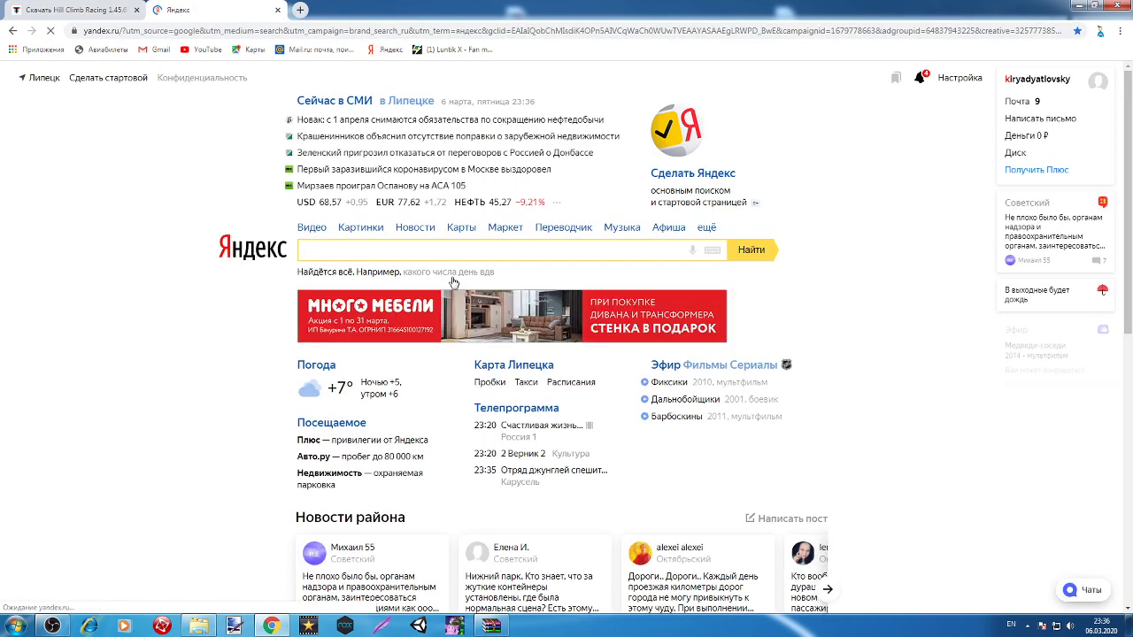
pyautogui.click(457, 285)
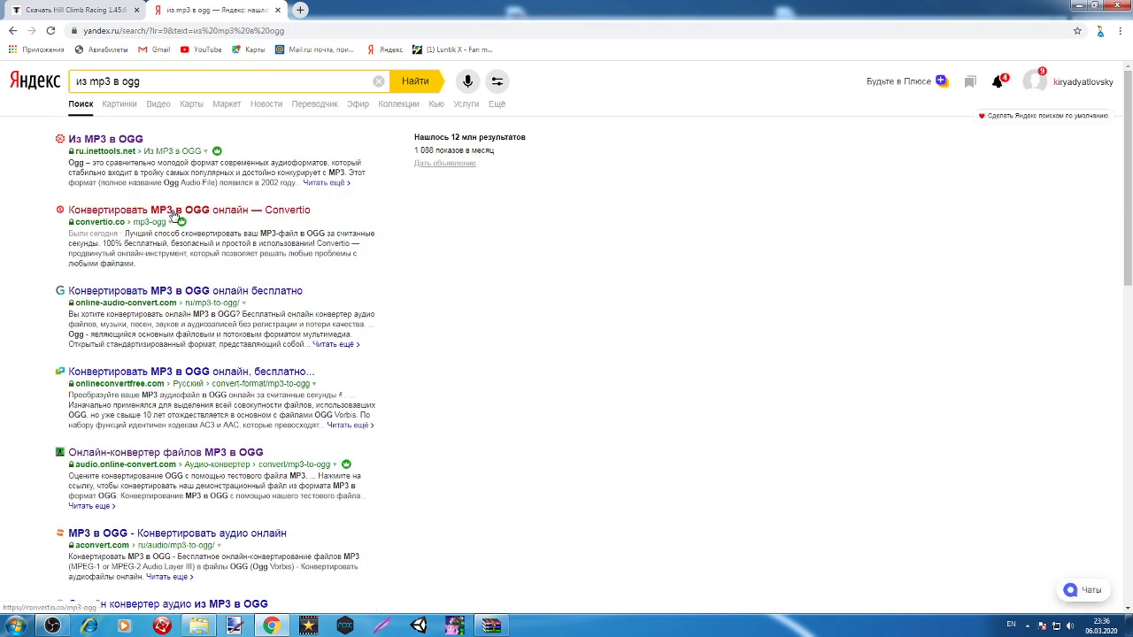
# Open Convertio's MP3 to OGG converter from the results, bring up its file selection, and close the converter page.
pyautogui.click(255, 212)
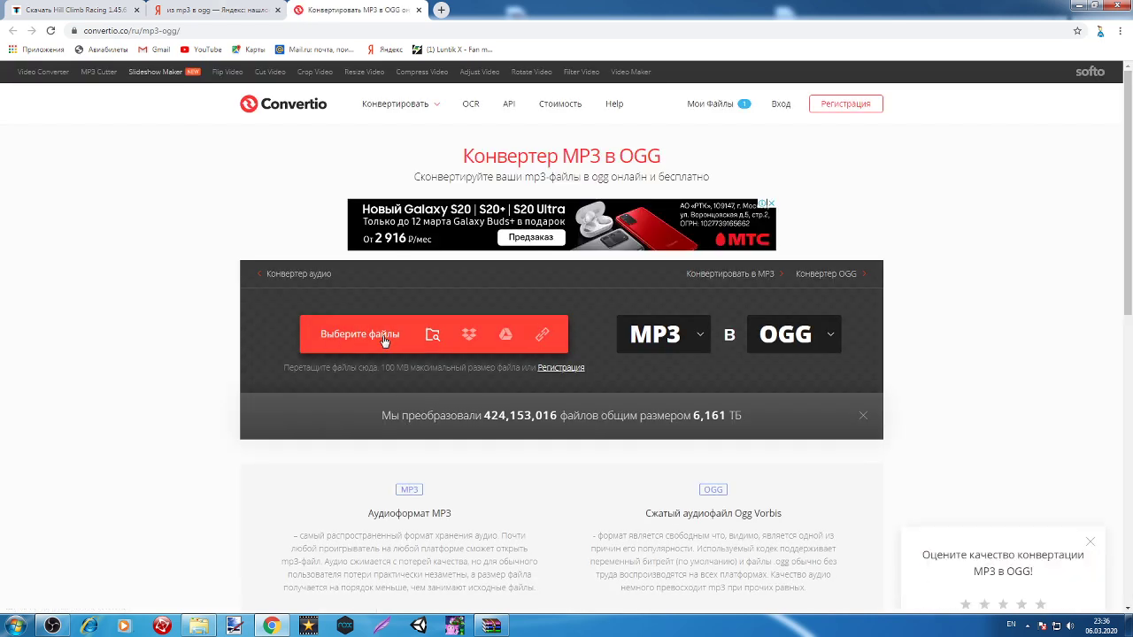
pyautogui.click(383, 339)
pyautogui.moveTo(519, 493); pyautogui.dragTo(1117, 13)
pyautogui.click(1116, 11)
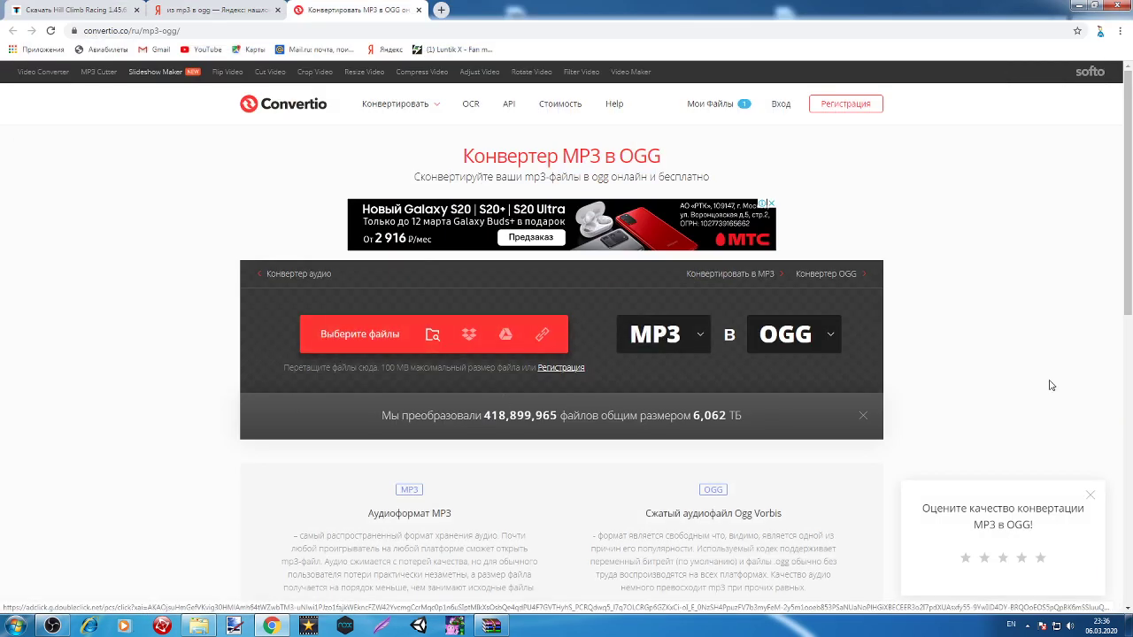
pyautogui.hotkey('ctrl', 'Tab')
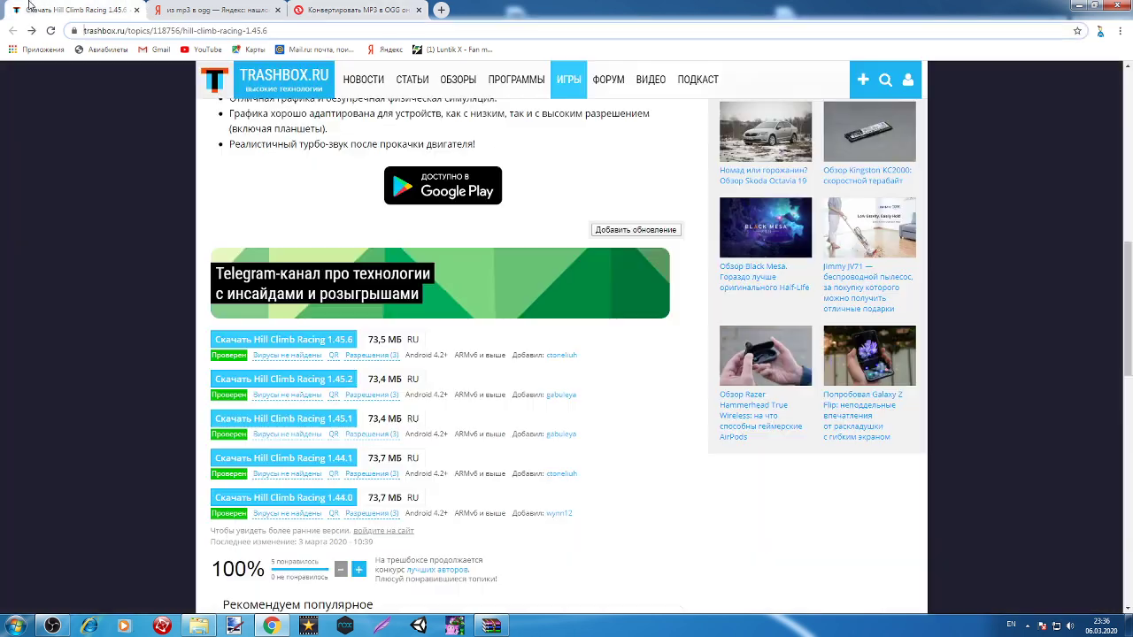
pyautogui.hotkey('ctrl', 'Tab')
pyautogui.click(418, 9)
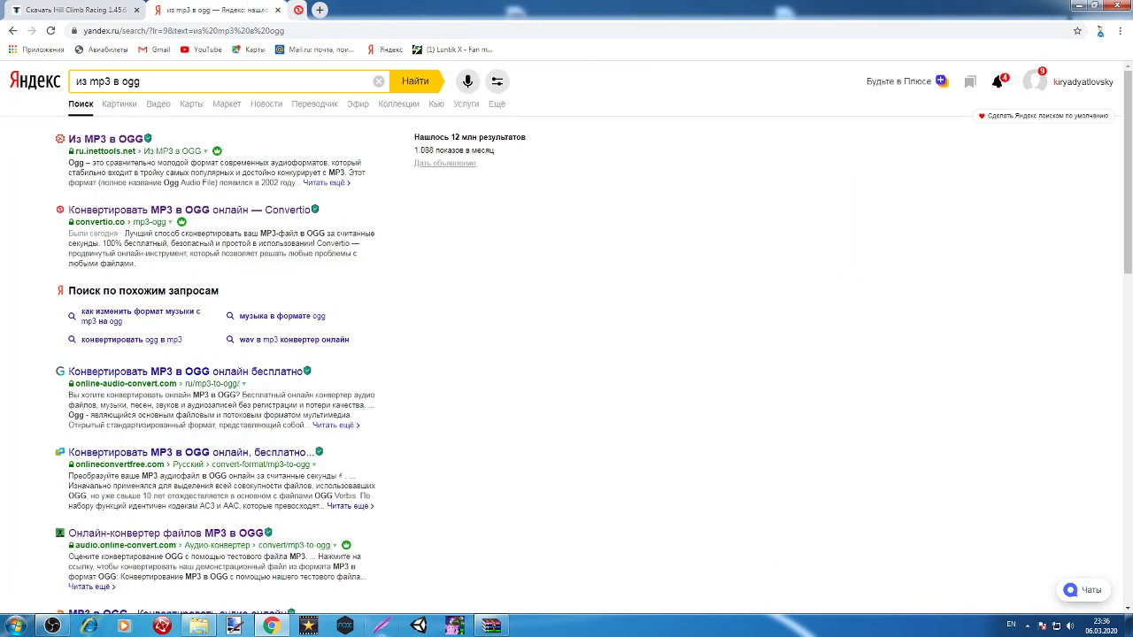
# Open the Загрузки folder in Explorer and point out the Gramatik_-_Hit That Jive (1) track and the bgmusic00 file.
pyautogui.click(198, 627)
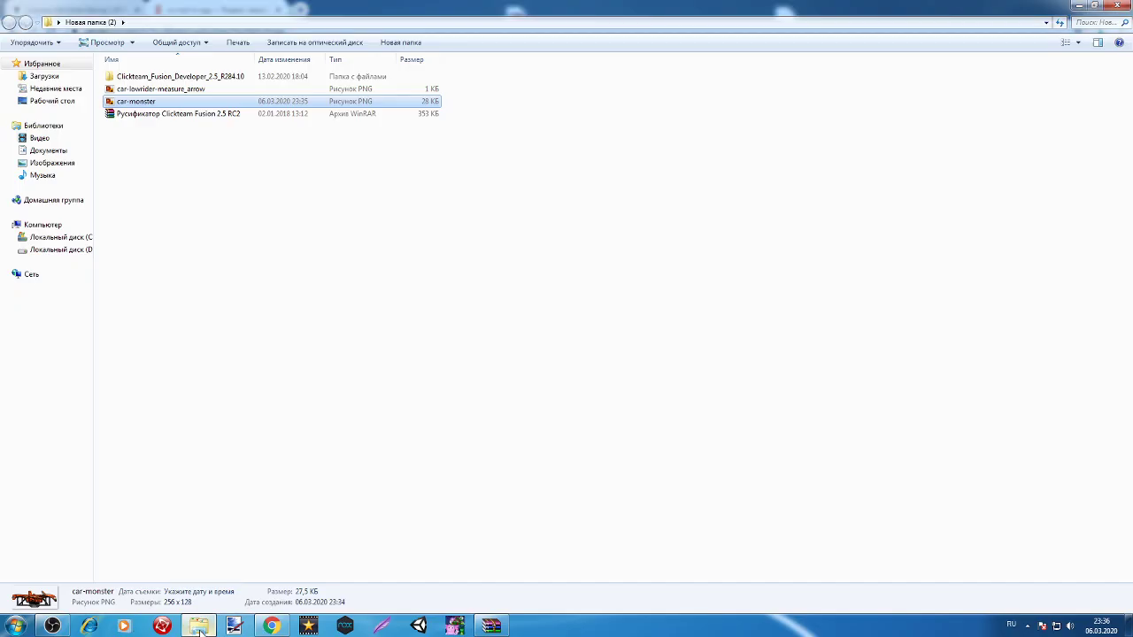
pyautogui.click(44, 77)
pyautogui.moveTo(1027, 334); pyautogui.dragTo(749, 469)
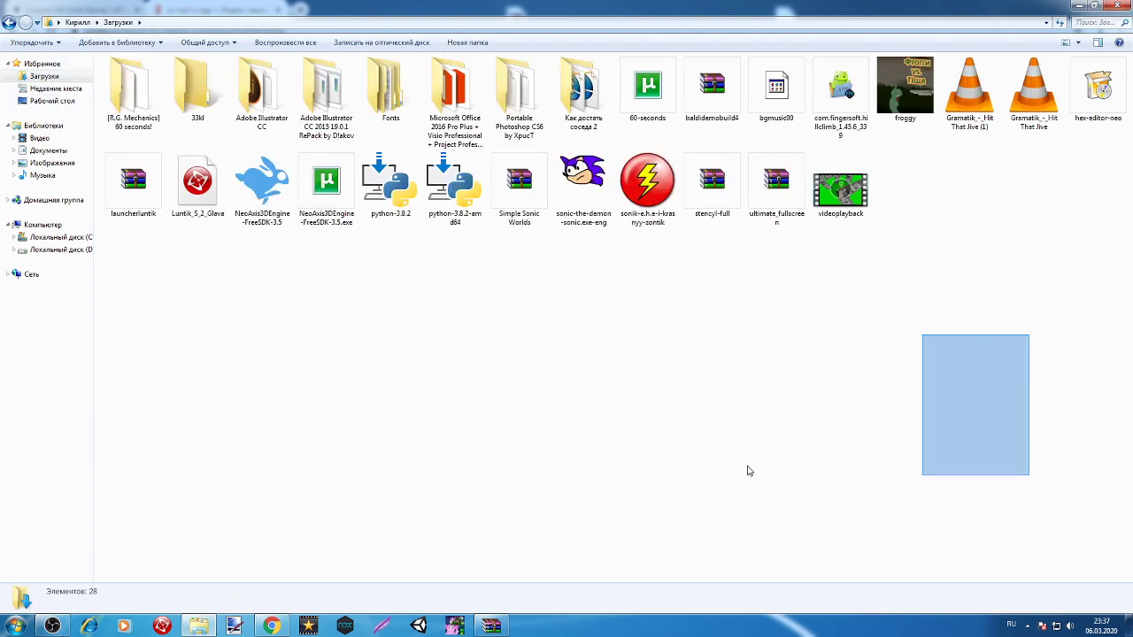
pyautogui.click(993, 128)
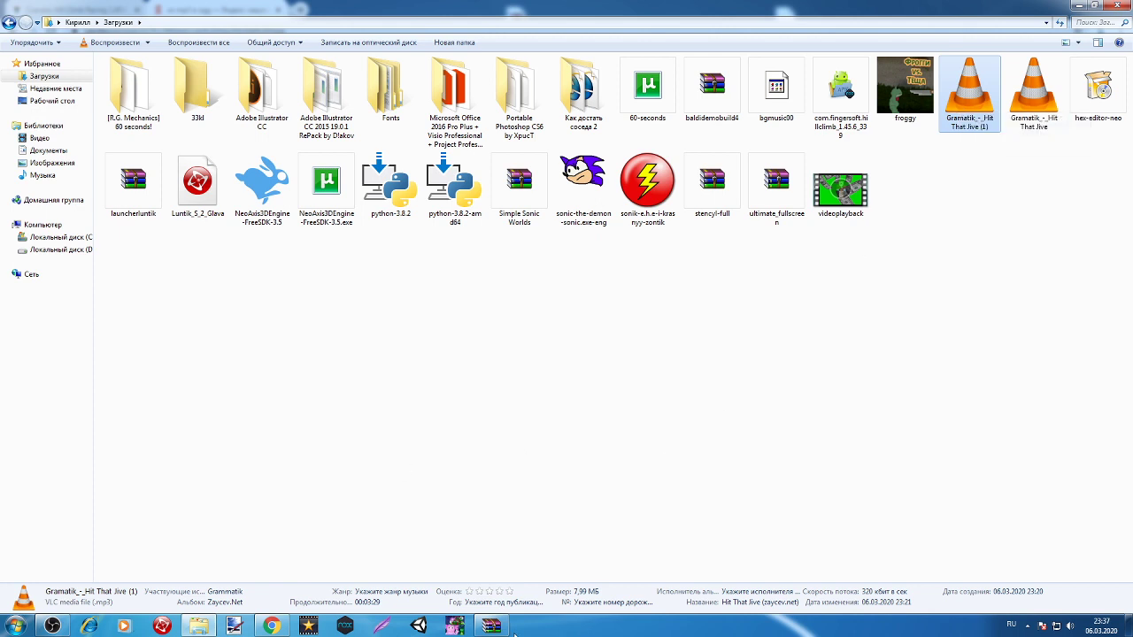
pyautogui.hotkey('alt', 'Tab')
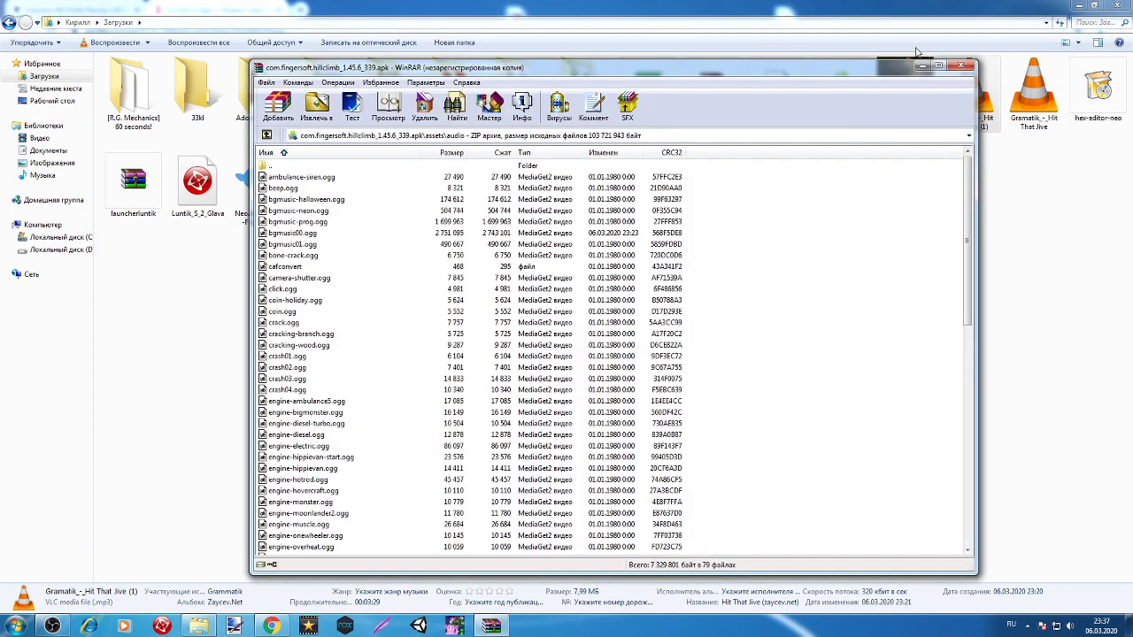
pyautogui.click(924, 69)
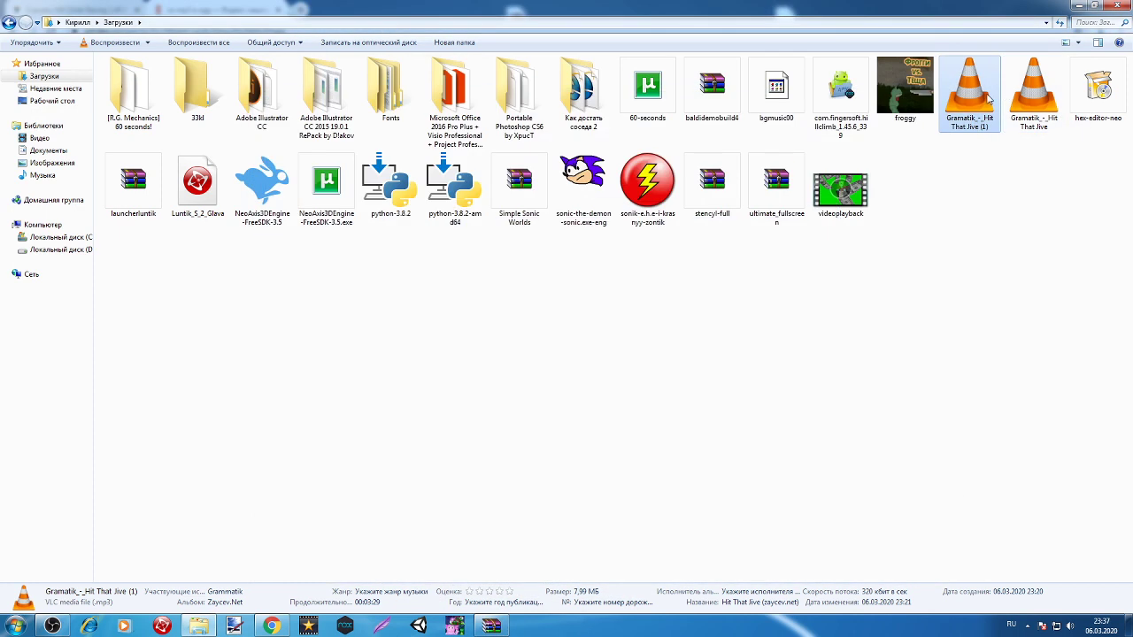
pyautogui.rightClick(986, 99)
pyautogui.click(597, 326)
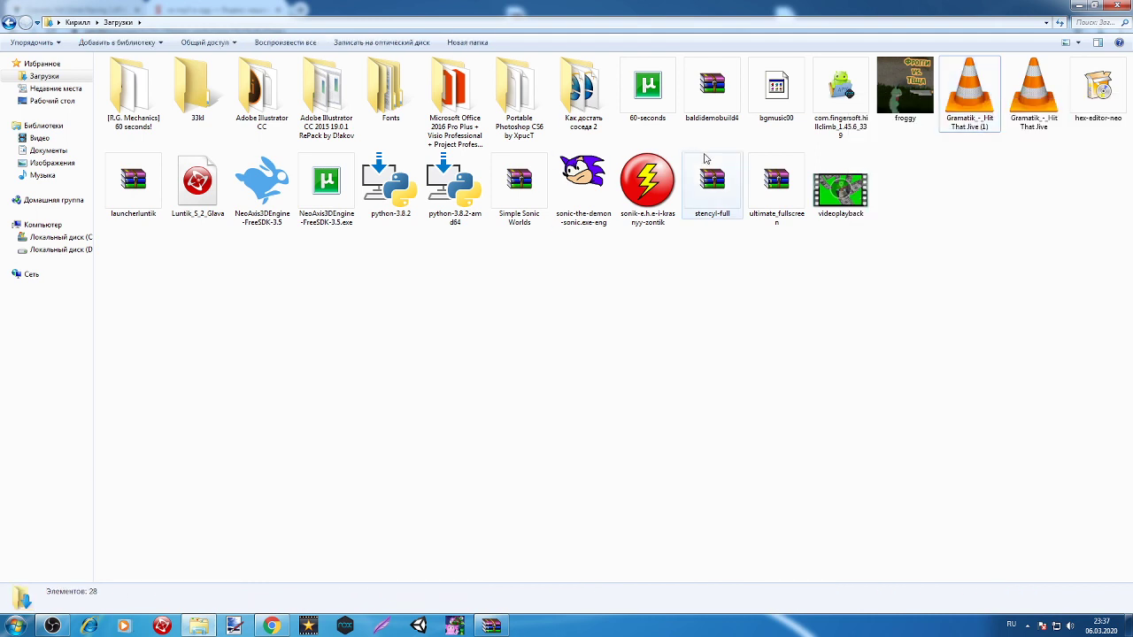
pyautogui.click(753, 115)
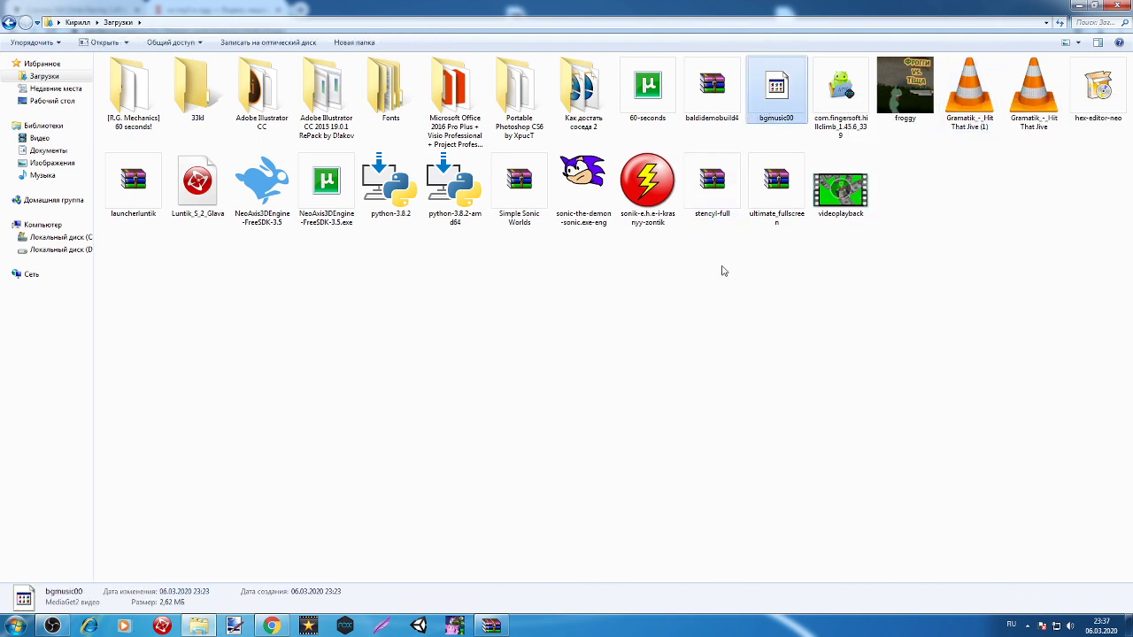
# View bgmusic00.ogg from the archive's audio folder in WinRAR's internal viewer and close the viewer.
pyautogui.click(482, 625)
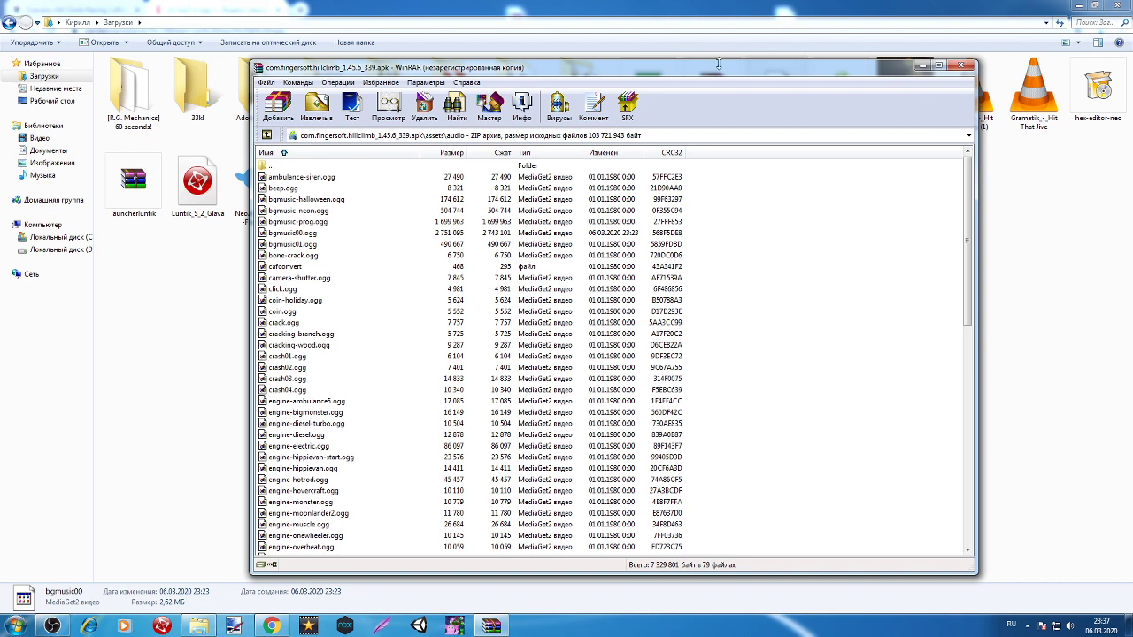
pyautogui.moveTo(719, 64); pyautogui.dragTo(506, 148)
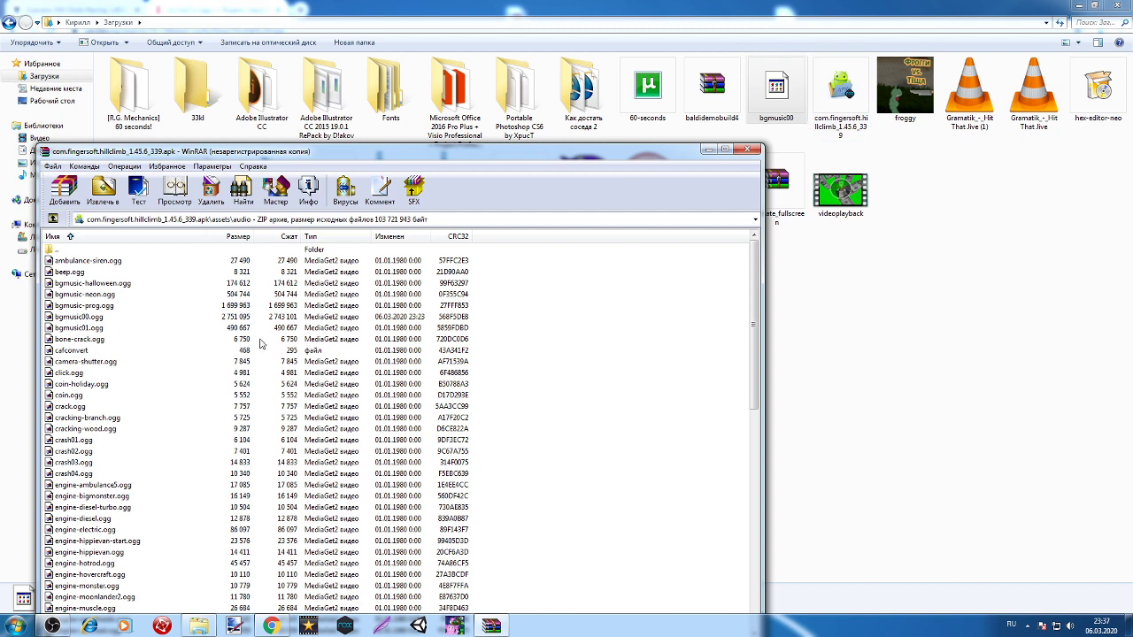
pyautogui.doubleClick(84, 318)
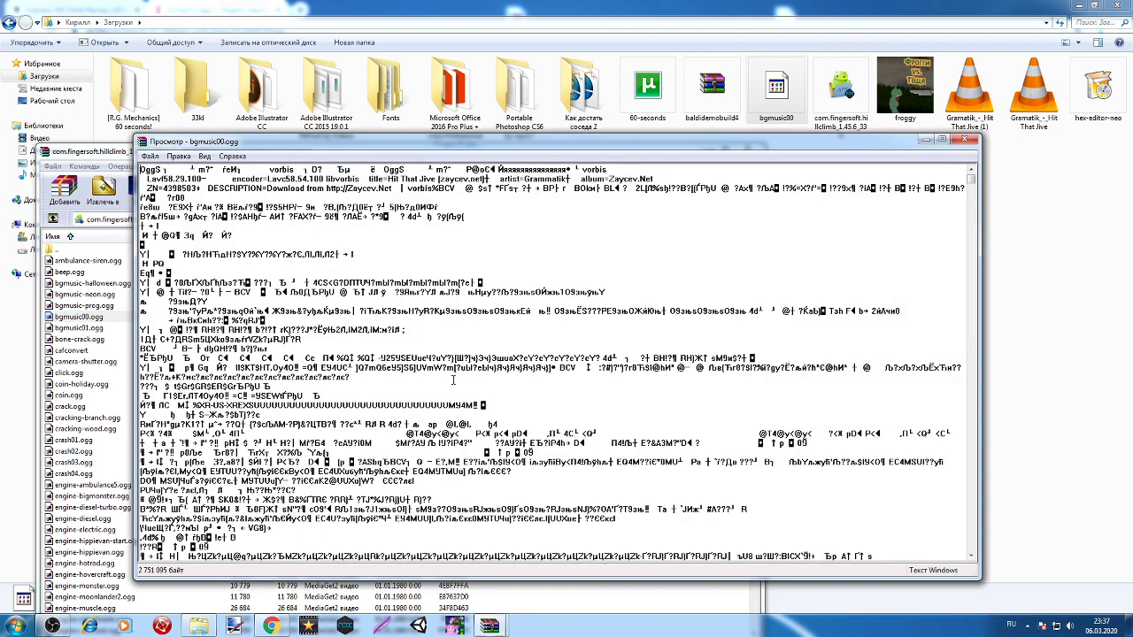
pyautogui.click(964, 140)
# Minimize the open background windows and extract bgmusic00.ogg to the desktop, replacing the existing copy.
pyautogui.click(1079, 6)
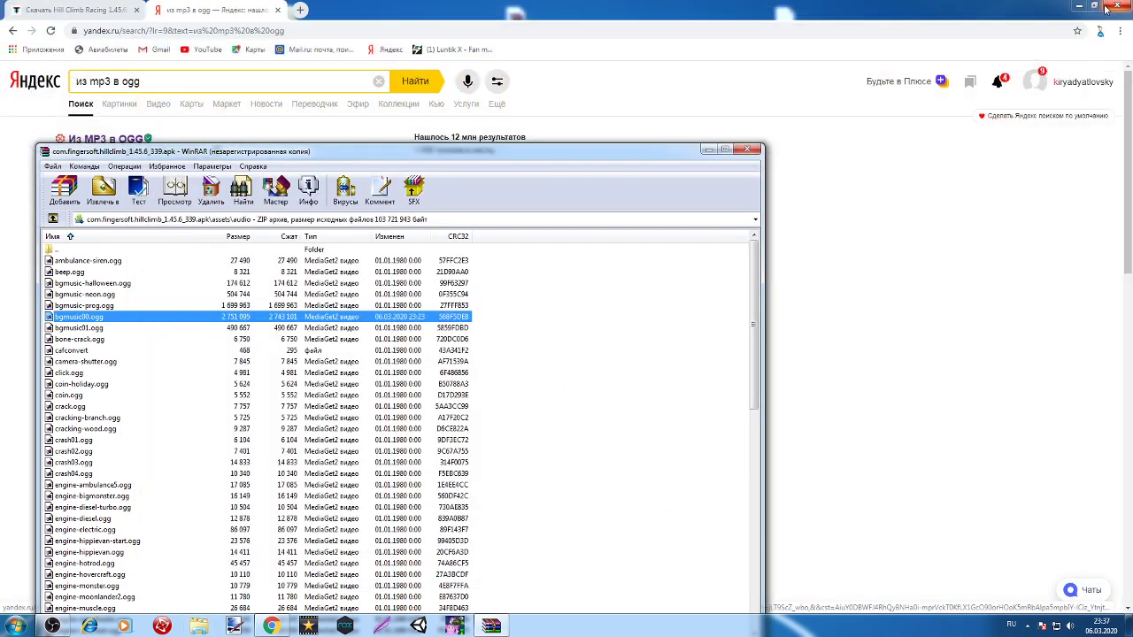
pyautogui.click(1079, 5)
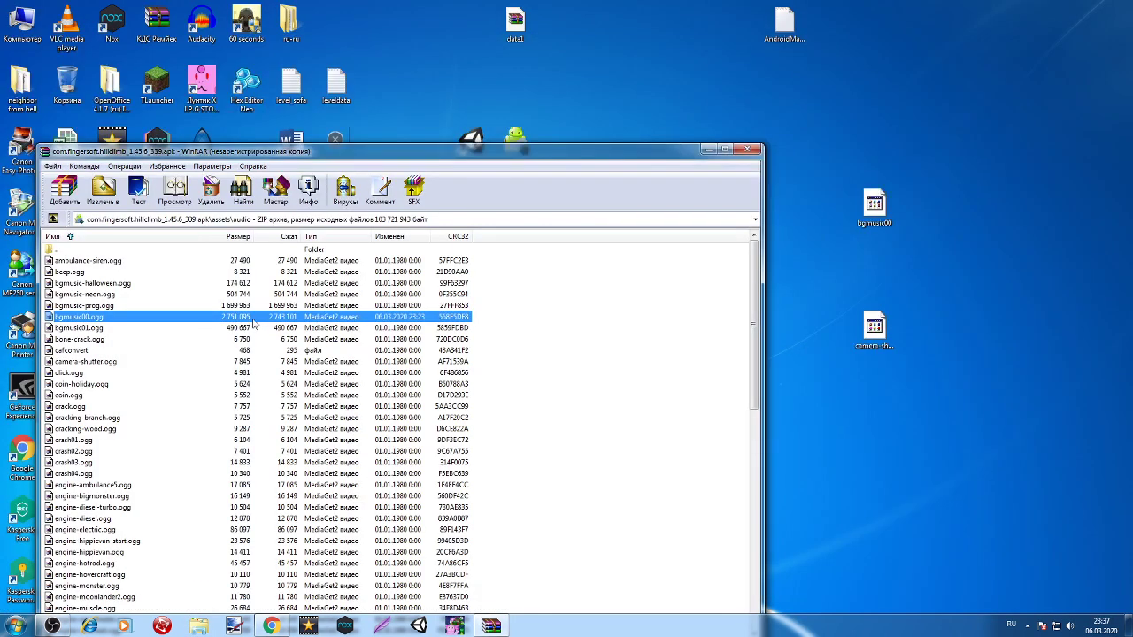
pyautogui.moveTo(700, 7); pyautogui.dragTo(657, 82)
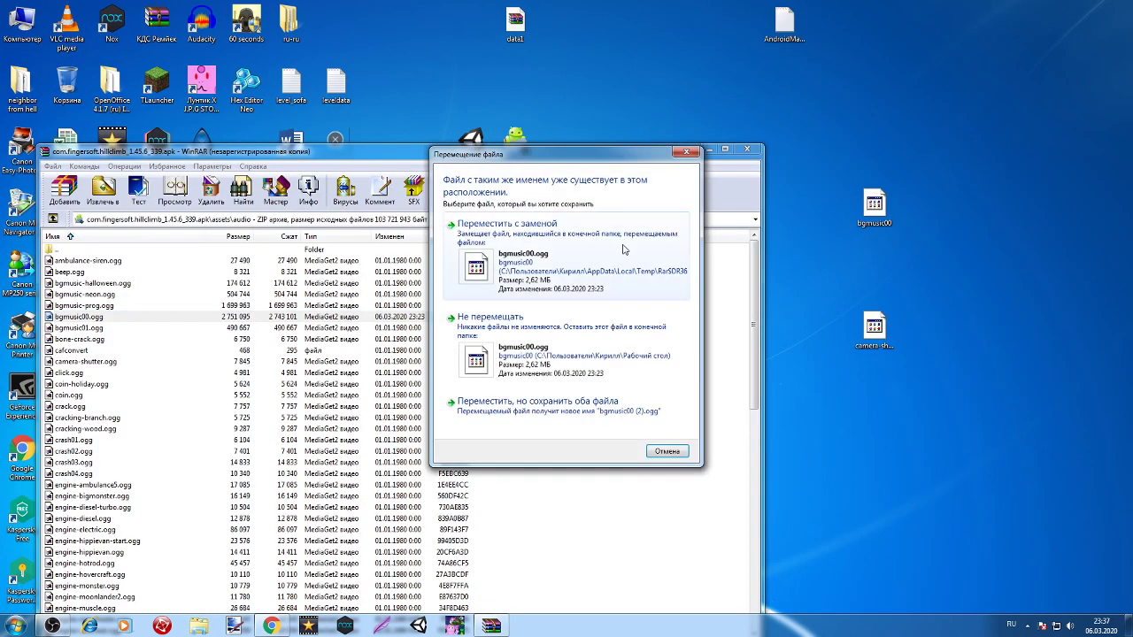
pyautogui.click(624, 250)
# Play the extracted bgmusic00 file from the desktop in VLC media player and close the player.
pyautogui.rightClick(658, 16)
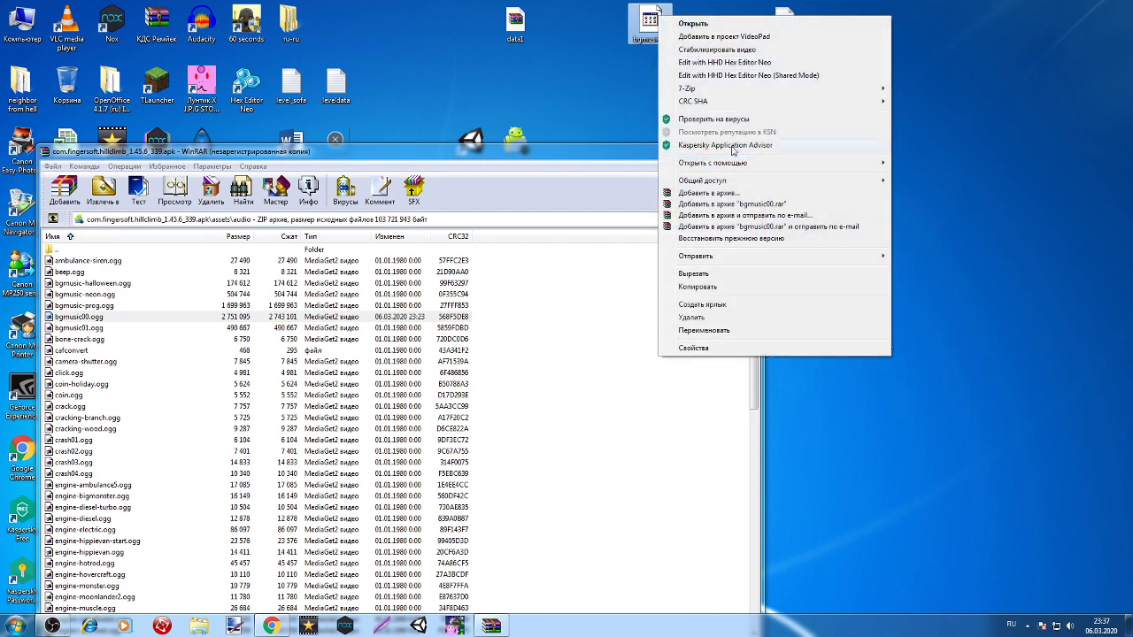
pyautogui.moveTo(722, 169)
pyautogui.click(952, 168)
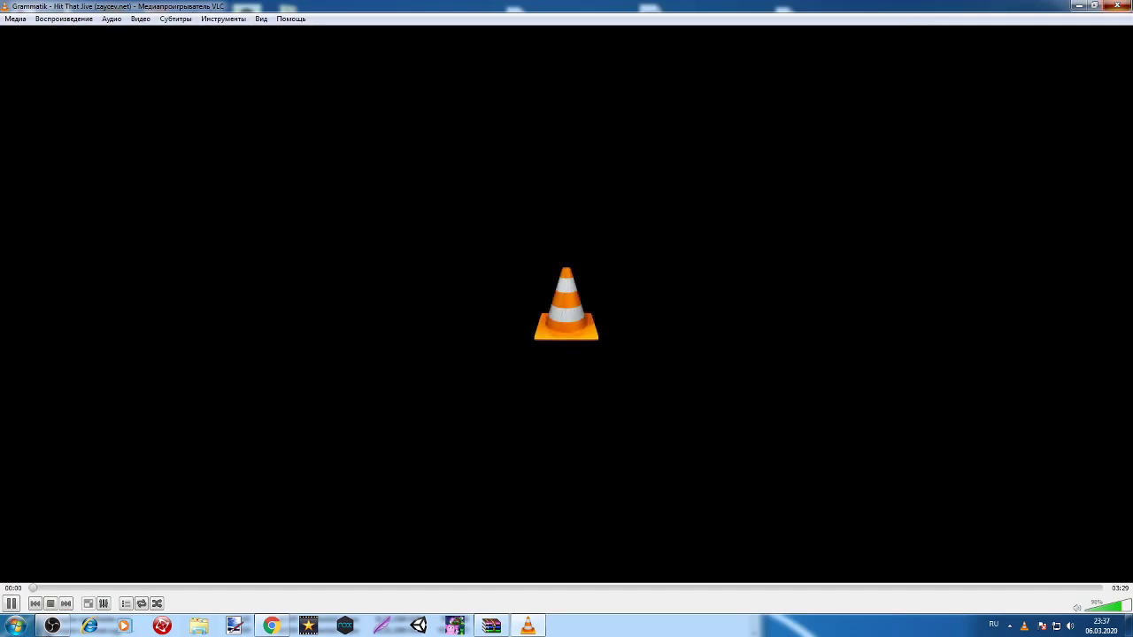
pyautogui.click(1120, 5)
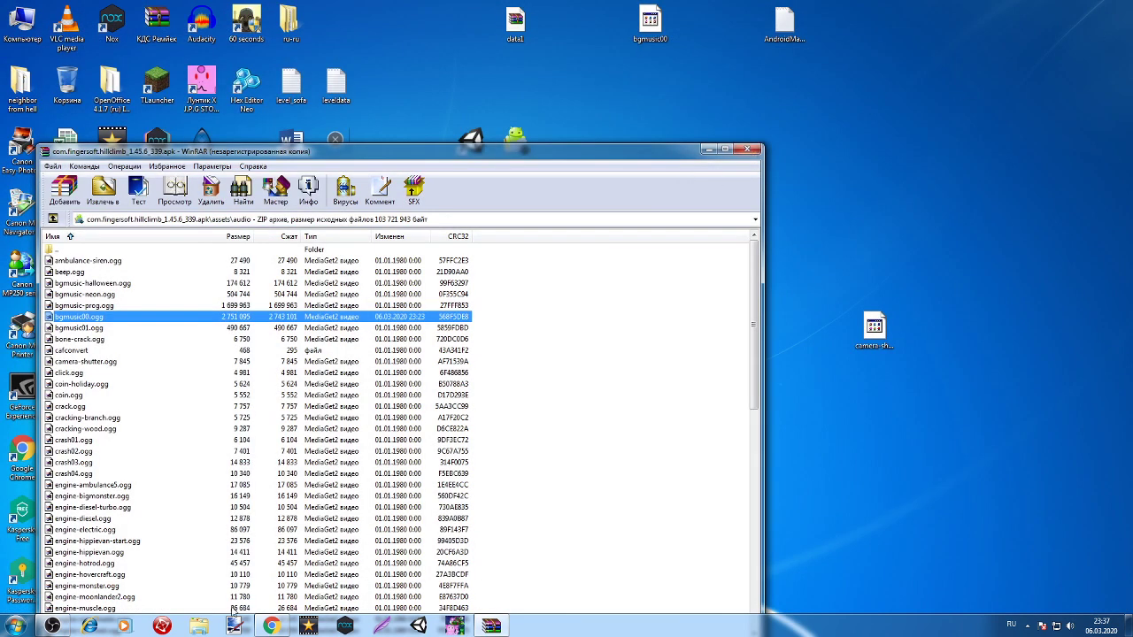
# Switch to OBS.
pyautogui.click(58, 626)
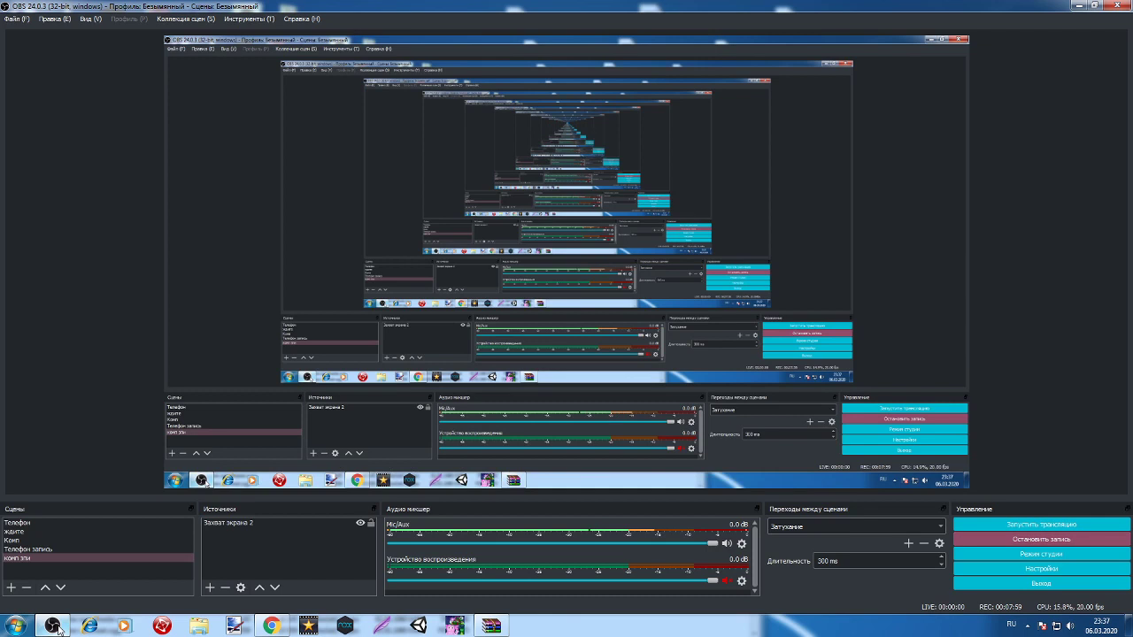